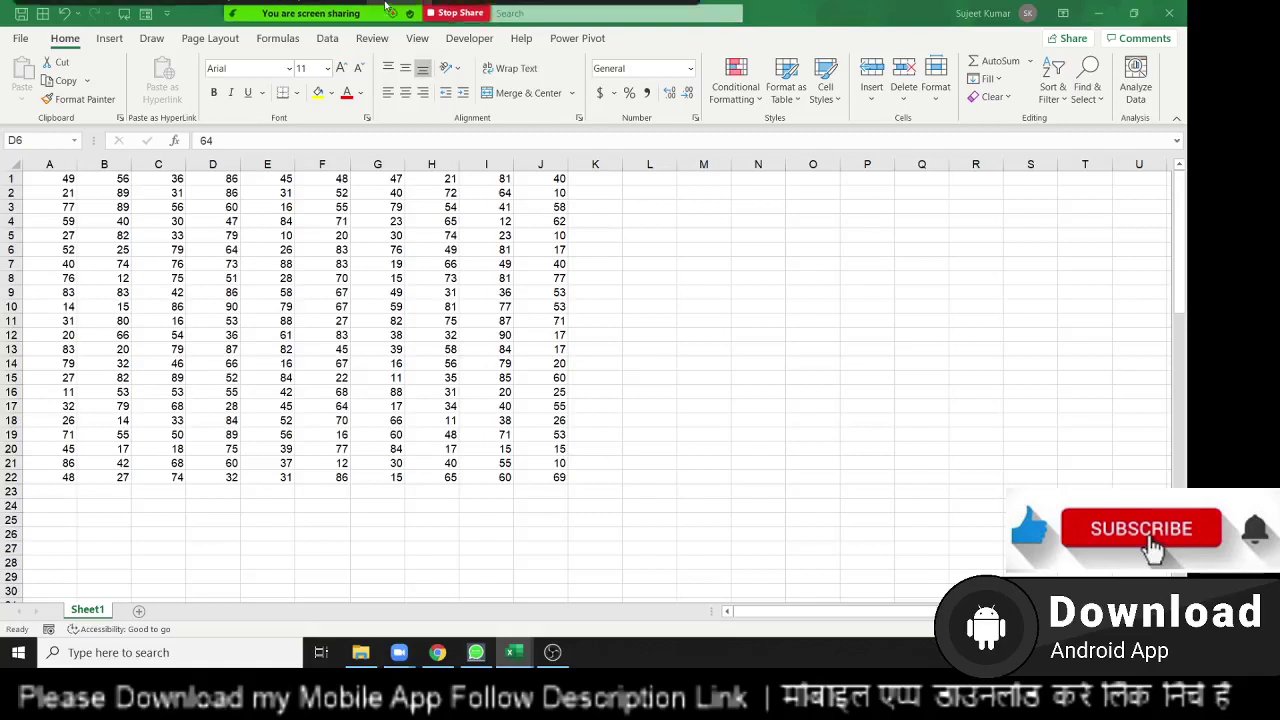
Step: Mute a meeting participant, then bring up the Visual Basic editor window beside the Excel sheet
{"action": "mouse_move", "coordinate": [400, 10]}
{"action": "left_click", "coordinate": [676, 20]}
{"action": "left_click", "coordinate": [697, 84]}
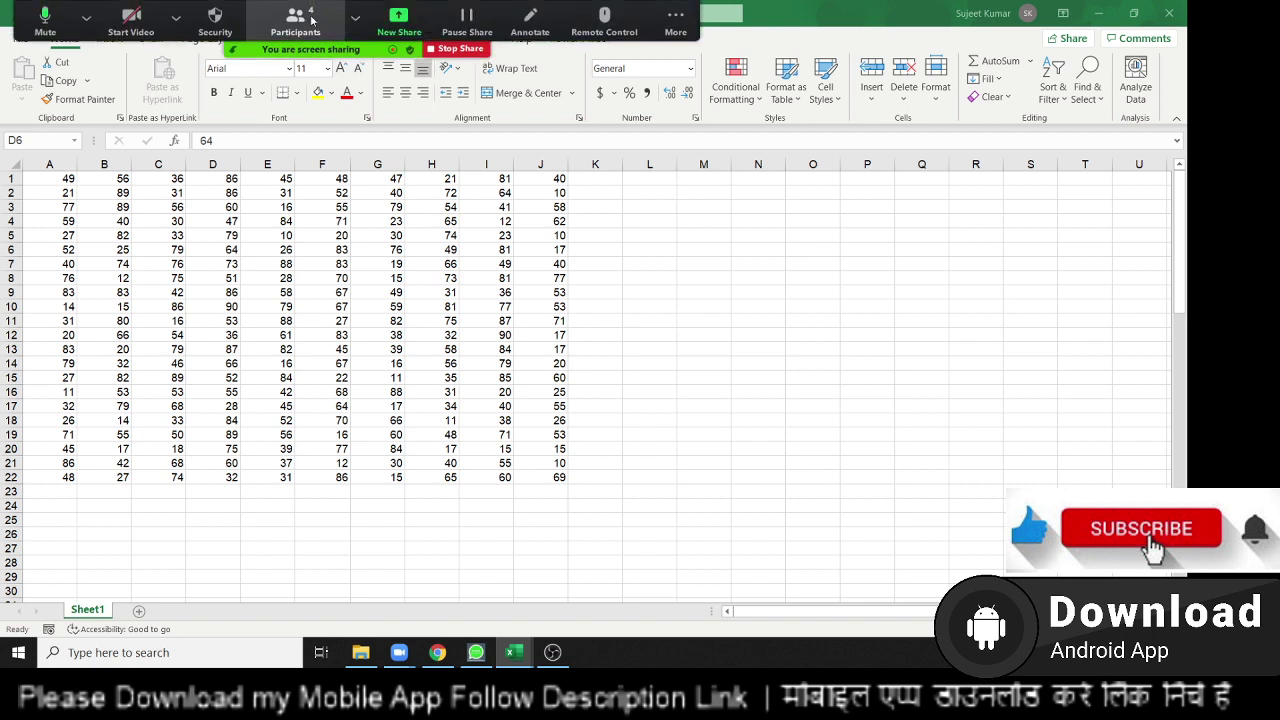
{"action": "left_click", "coordinate": [298, 20]}
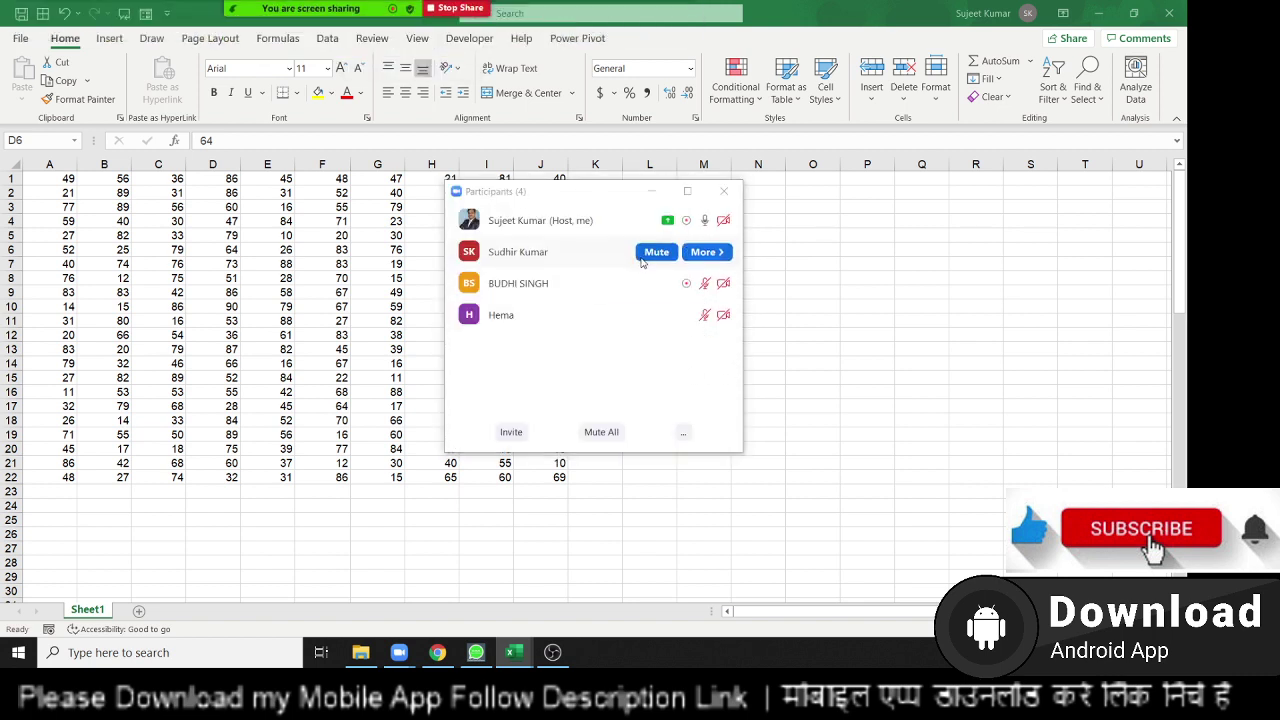
{"action": "left_click", "coordinate": [655, 252]}
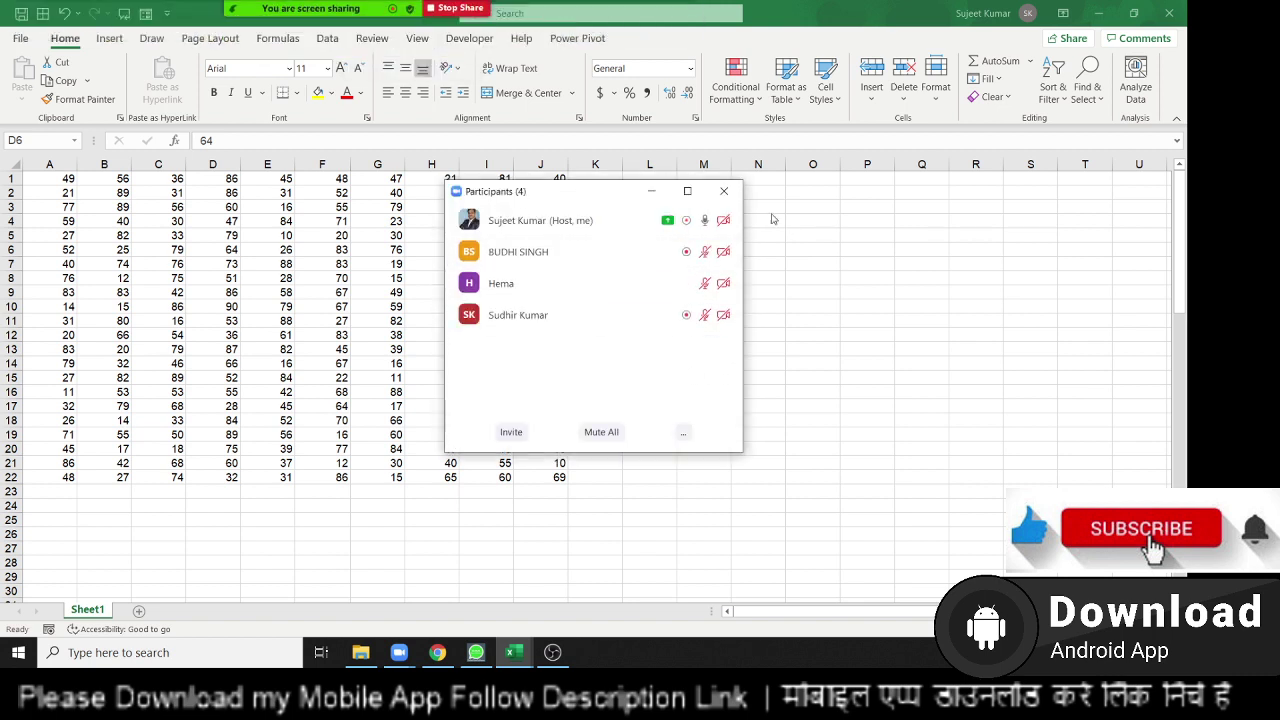
{"action": "left_click", "coordinate": [724, 192]}
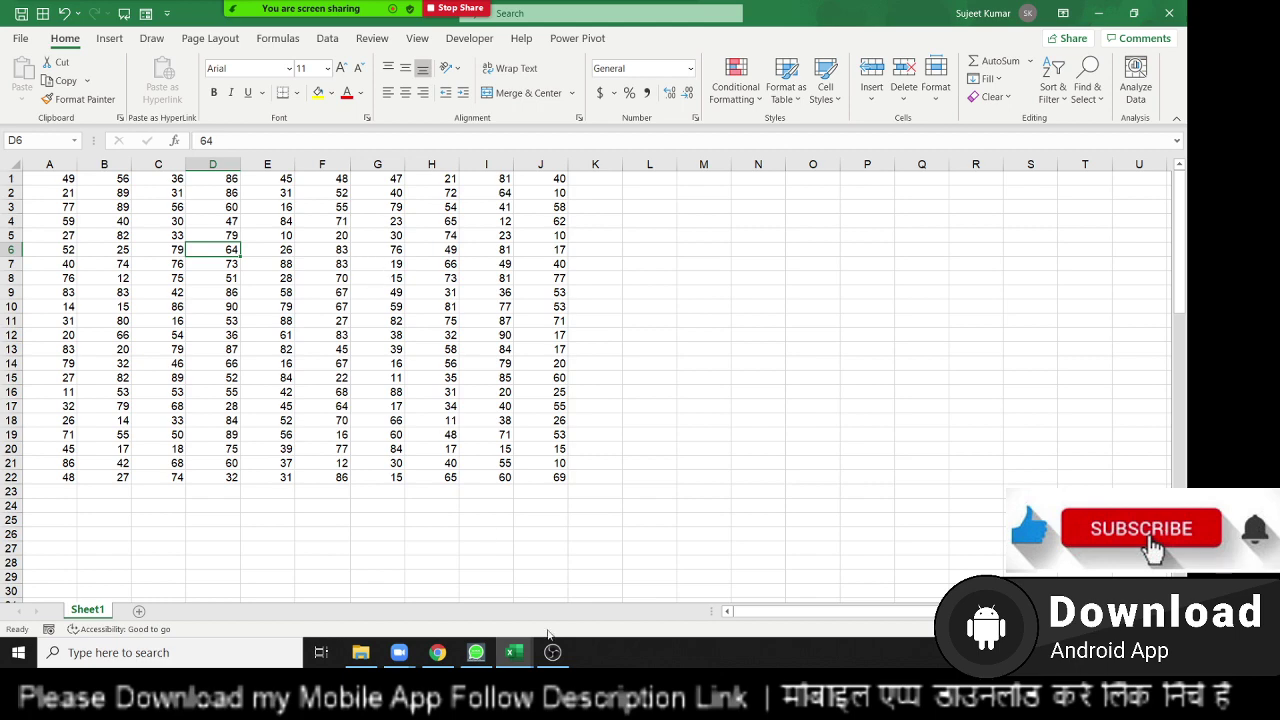
{"action": "left_click", "coordinate": [513, 652]}
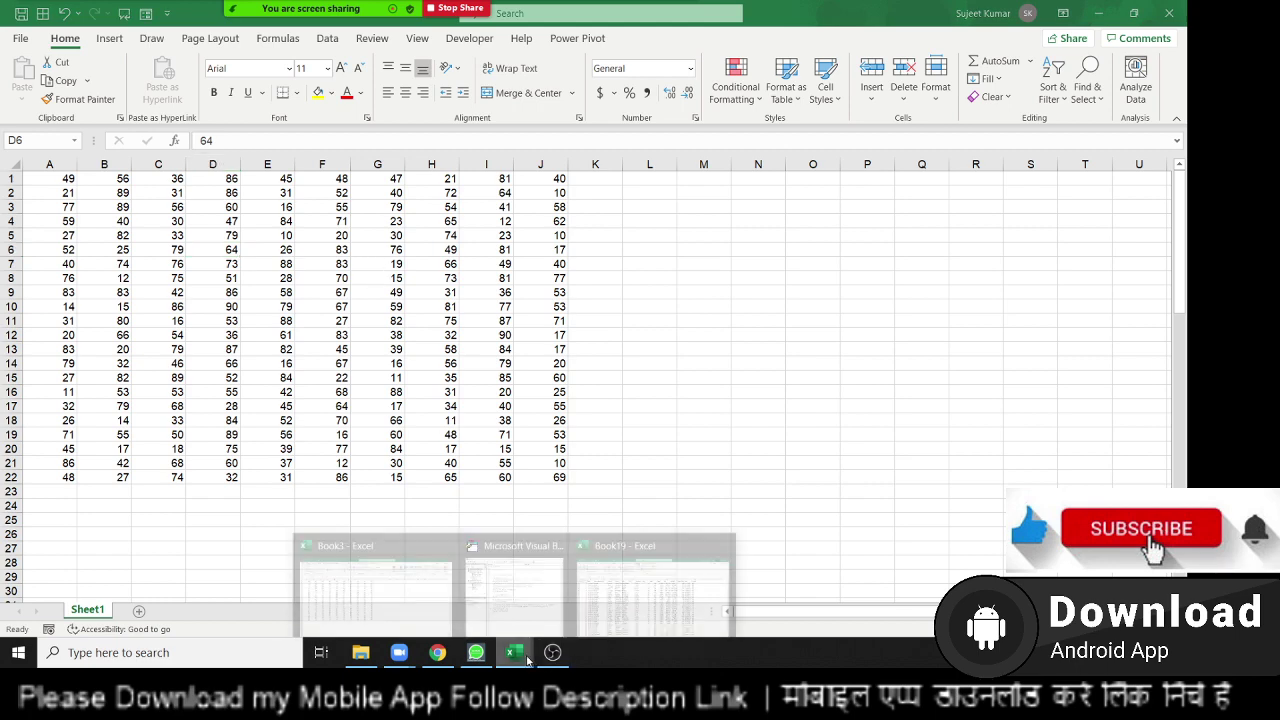
{"action": "left_click", "coordinate": [552, 608]}
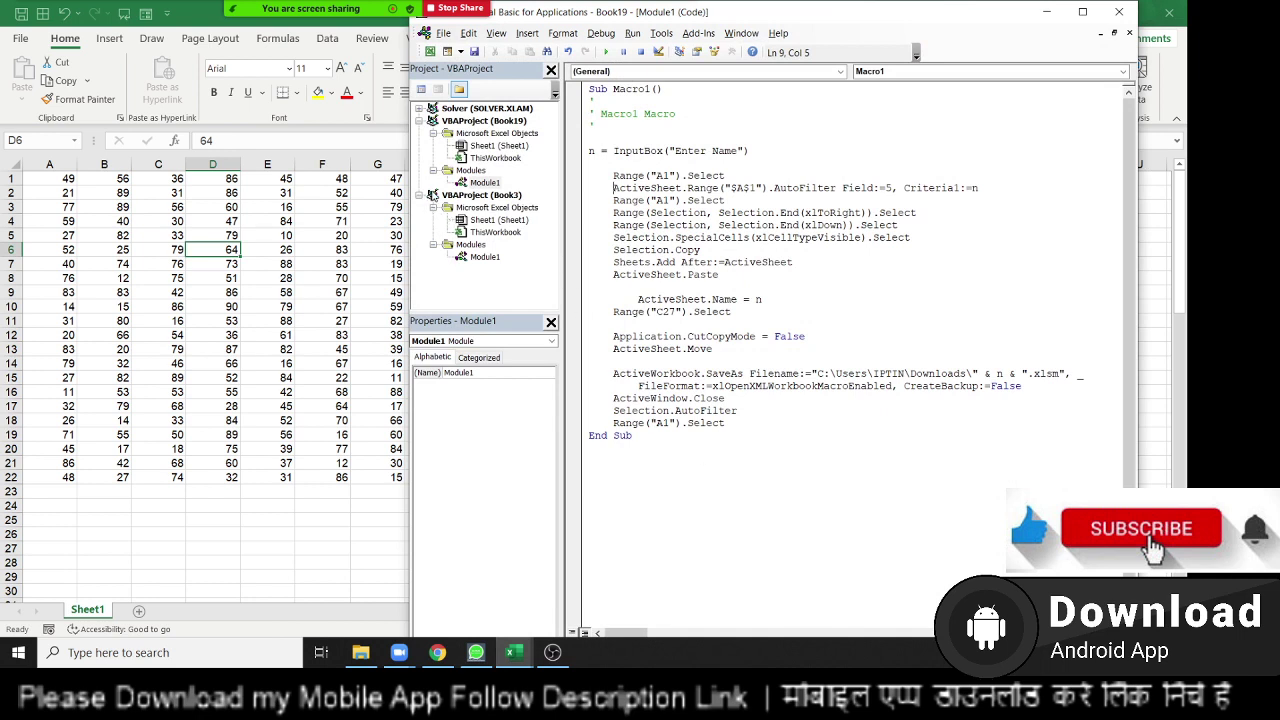
Step: Delete all the old P_1 and P_2 code from Book3's Module1, leaving it empty
{"action": "double_click", "coordinate": [485, 256]}
{"action": "left_click", "coordinate": [669, 374]}
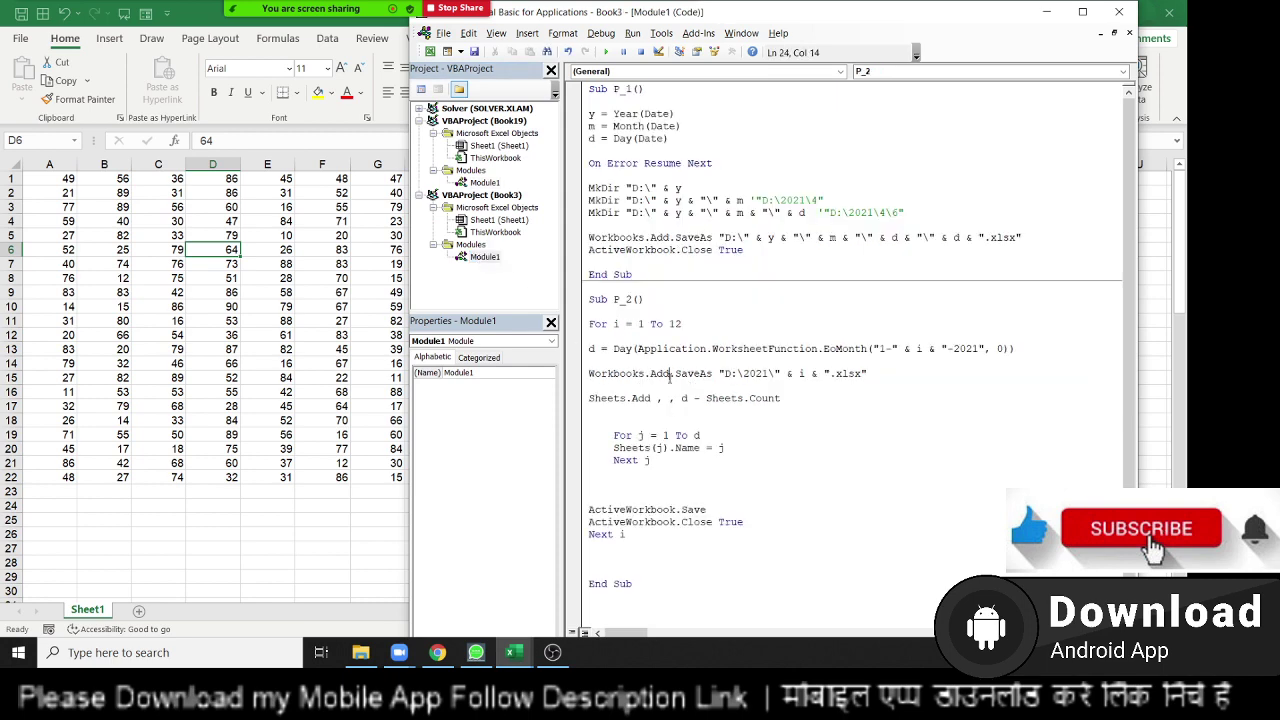
{"action": "key", "text": "ctrl+a"}
{"action": "key", "text": "Delete"}
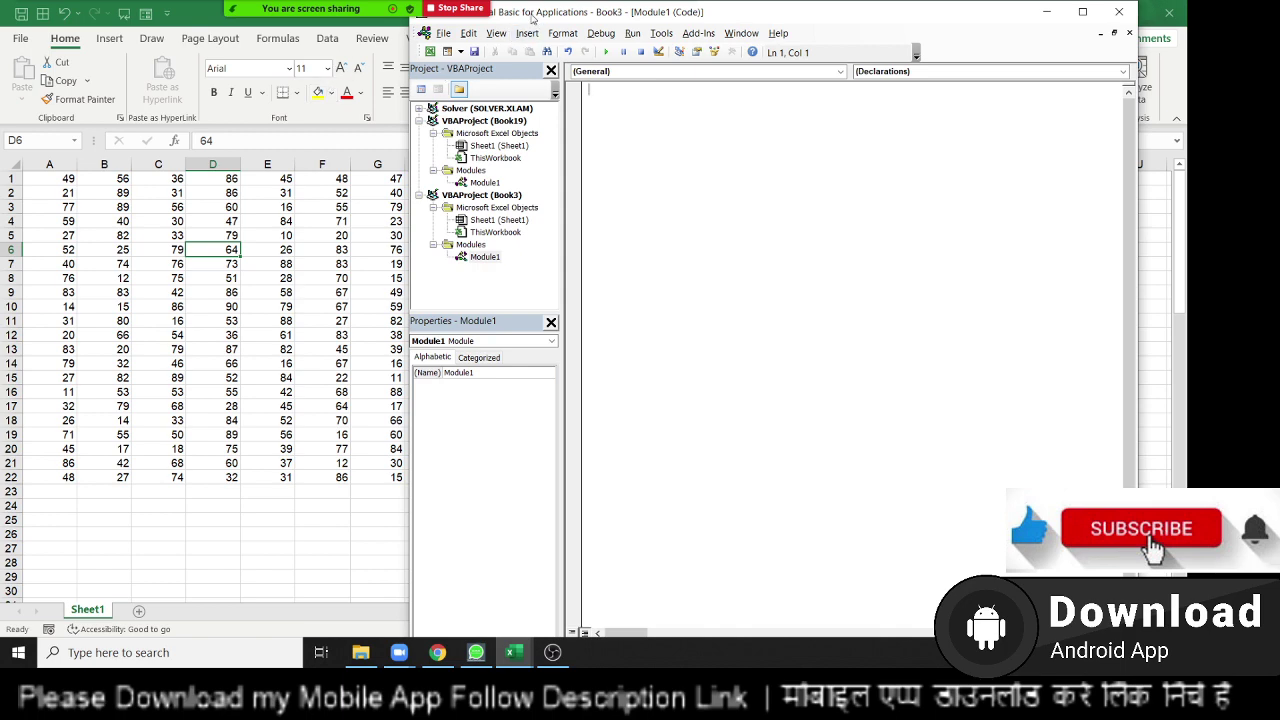
{"action": "left_click_drag", "start_coordinate": [633, 20], "coordinate": [743, 26]}
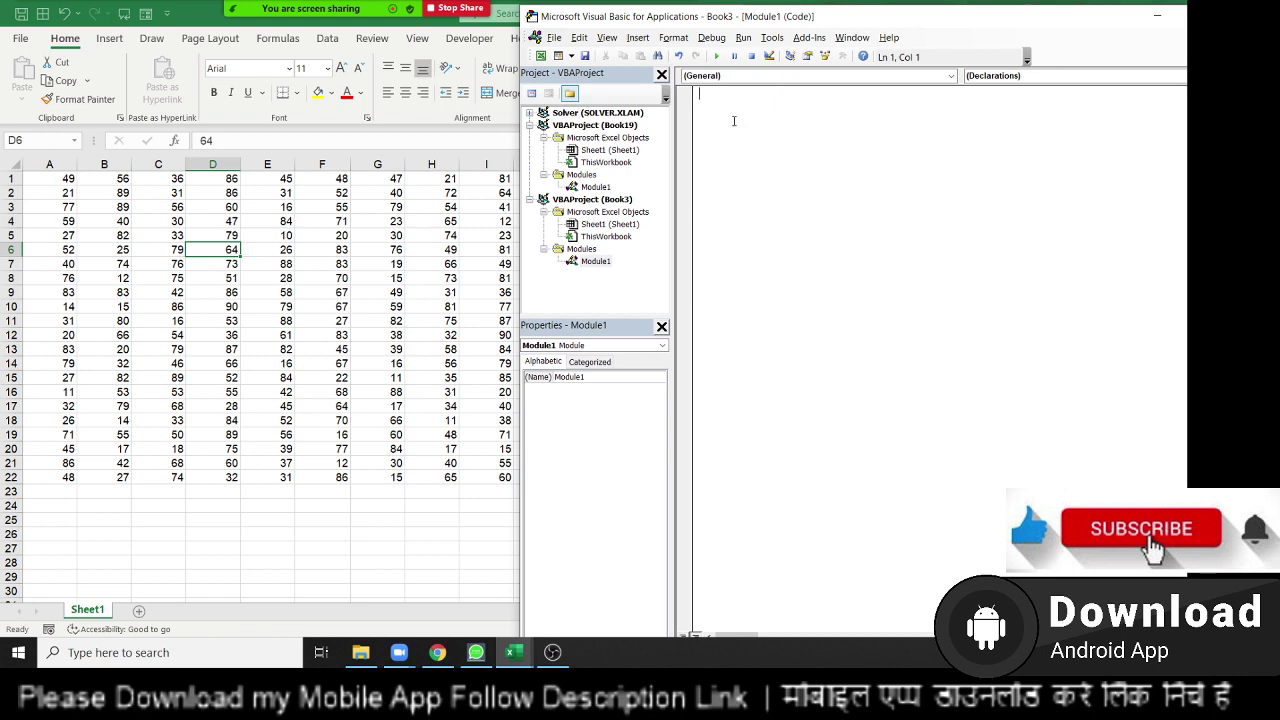
Step: Write Sub rr() containing the line Range("A1").CurrentRegion.Select
{"action": "type", "text": "sub rr"}
{"action": "type", "text": "(()"}
{"action": "key", "text": "BackSpace"}
{"action": "key", "text": "BackSpace"}
{"action": "key", "text": "Return"}
{"action": "key", "text": "Return"}
{"action": "key", "text": "Return"}
{"action": "key", "text": "Return"}
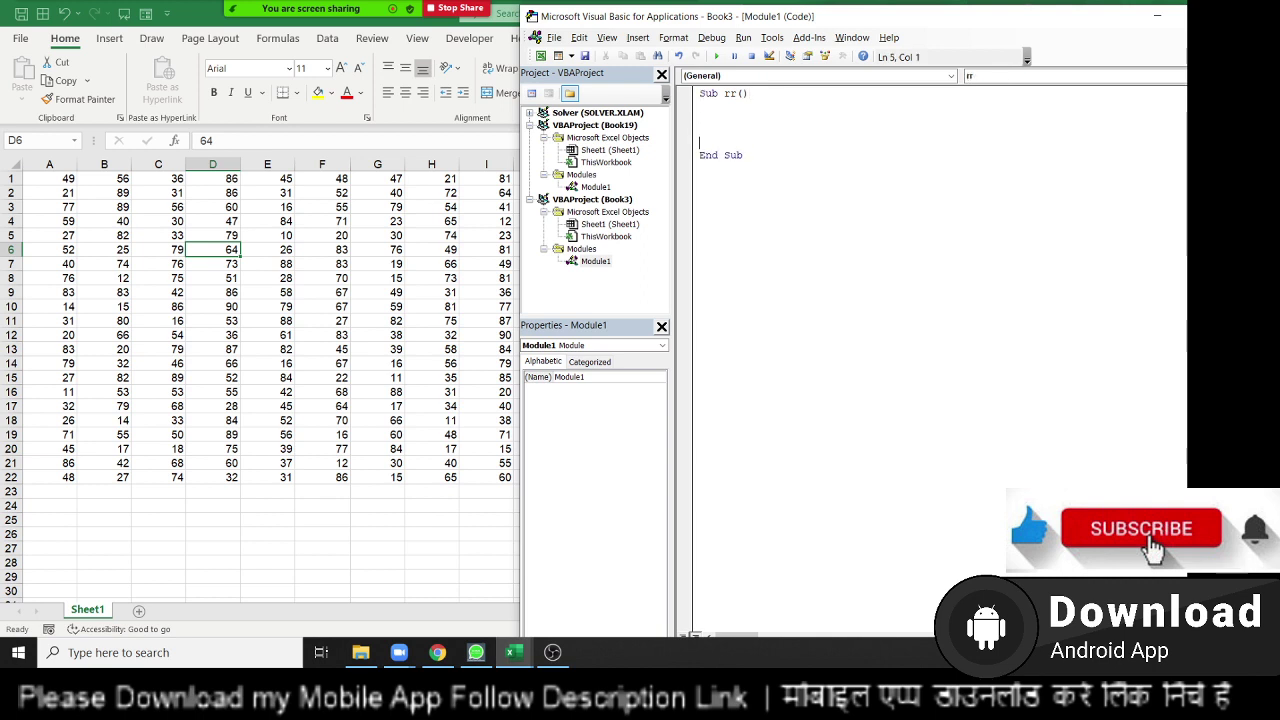
{"action": "key", "text": "Up"}
{"action": "key", "text": "Up"}
{"action": "type", "text": "range"}
{"action": "type", "text": "(\""}
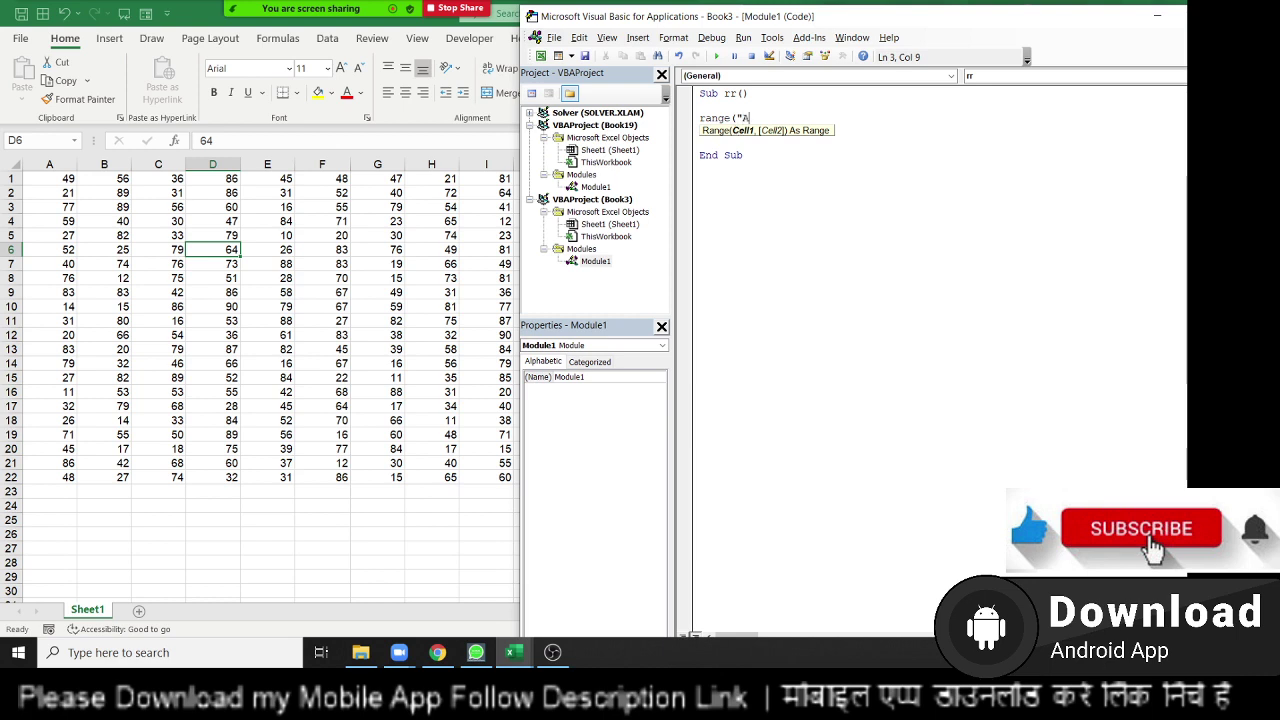
{"action": "type", "text": "A1\").c"}
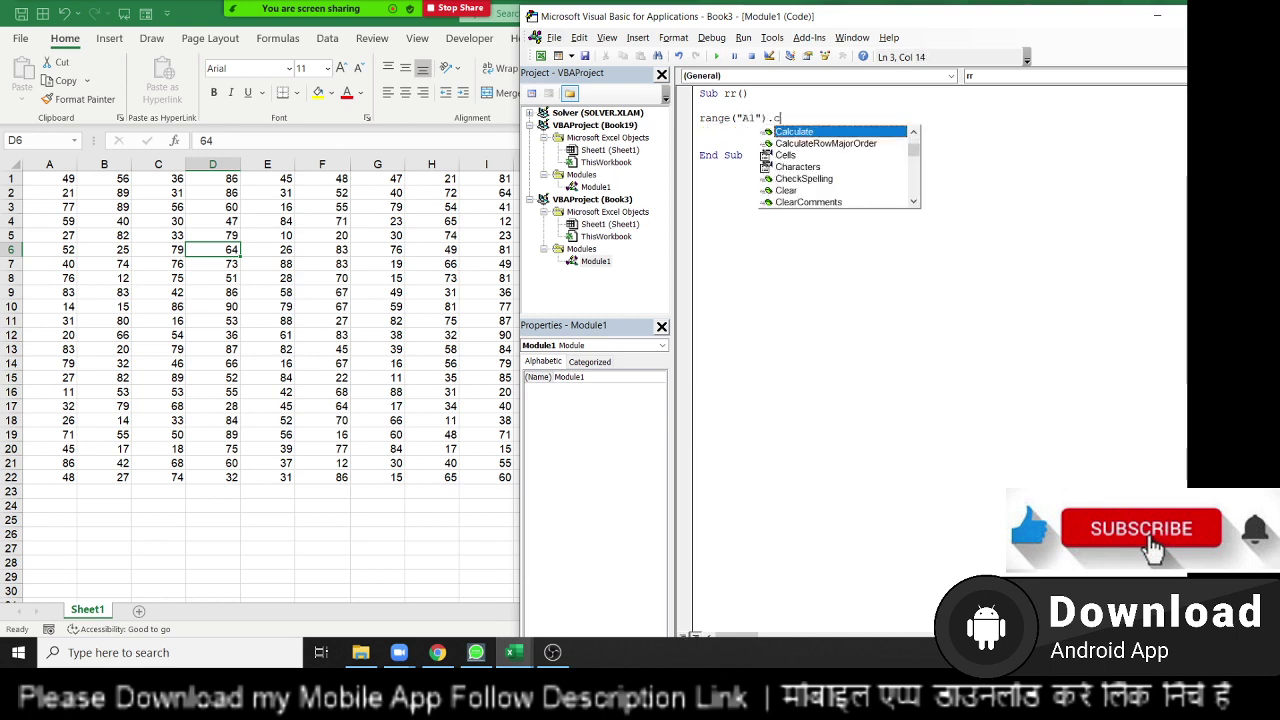
{"action": "type", "text": "u"}
{"action": "key", "text": "Down"}
{"action": "key", "text": "Tab"}
{"action": "type", "text": "."}
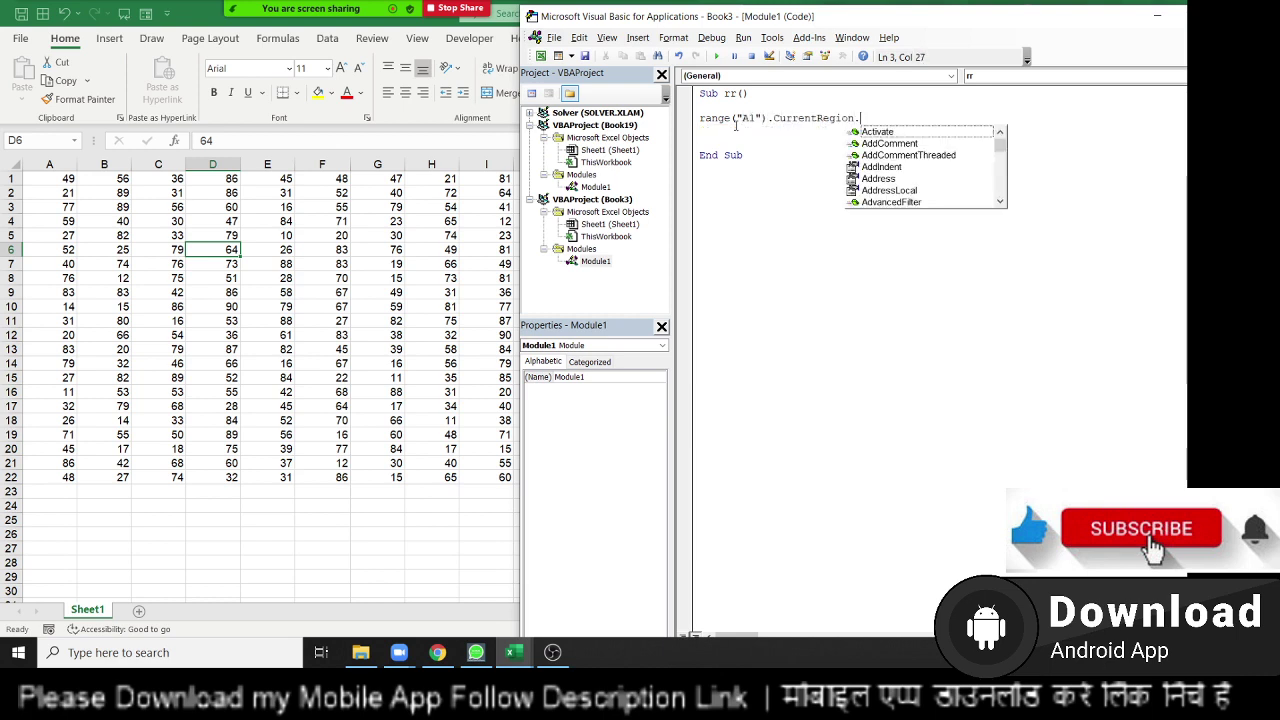
{"action": "type", "text": "se"}
{"action": "key", "text": "Return"}
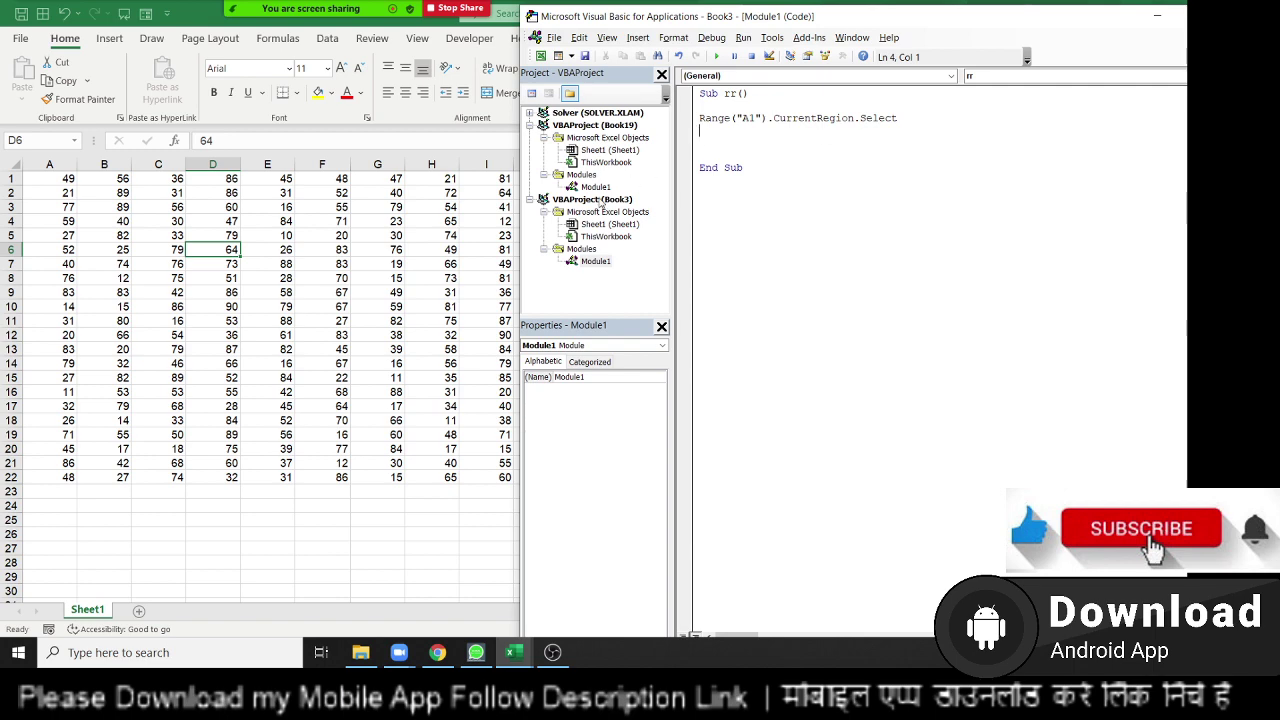
Step: Run rr and check on the sheet that the data region around A1 gets selected
{"action": "key", "text": "ctrl+a"}
{"action": "left_click", "coordinate": [338, 276]}
{"action": "left_click", "coordinate": [340, 263]}
{"action": "key", "text": "ctrl+a"}
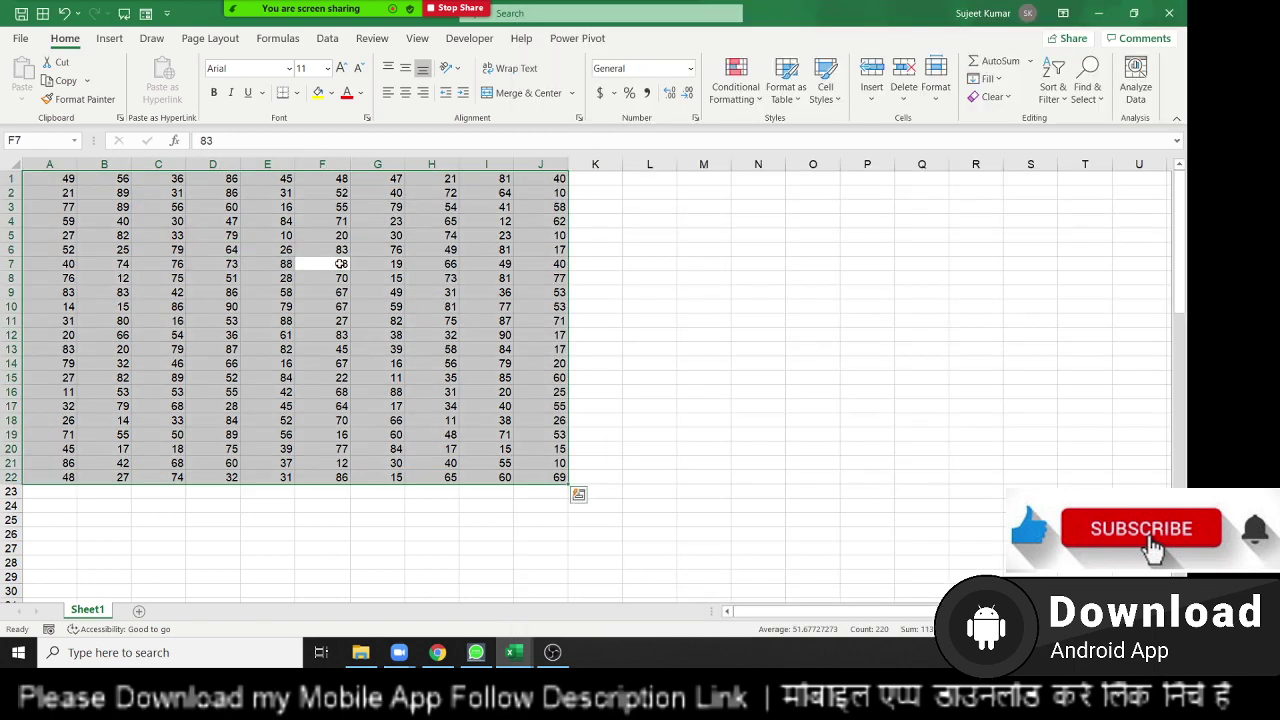
{"action": "left_click", "coordinate": [338, 236]}
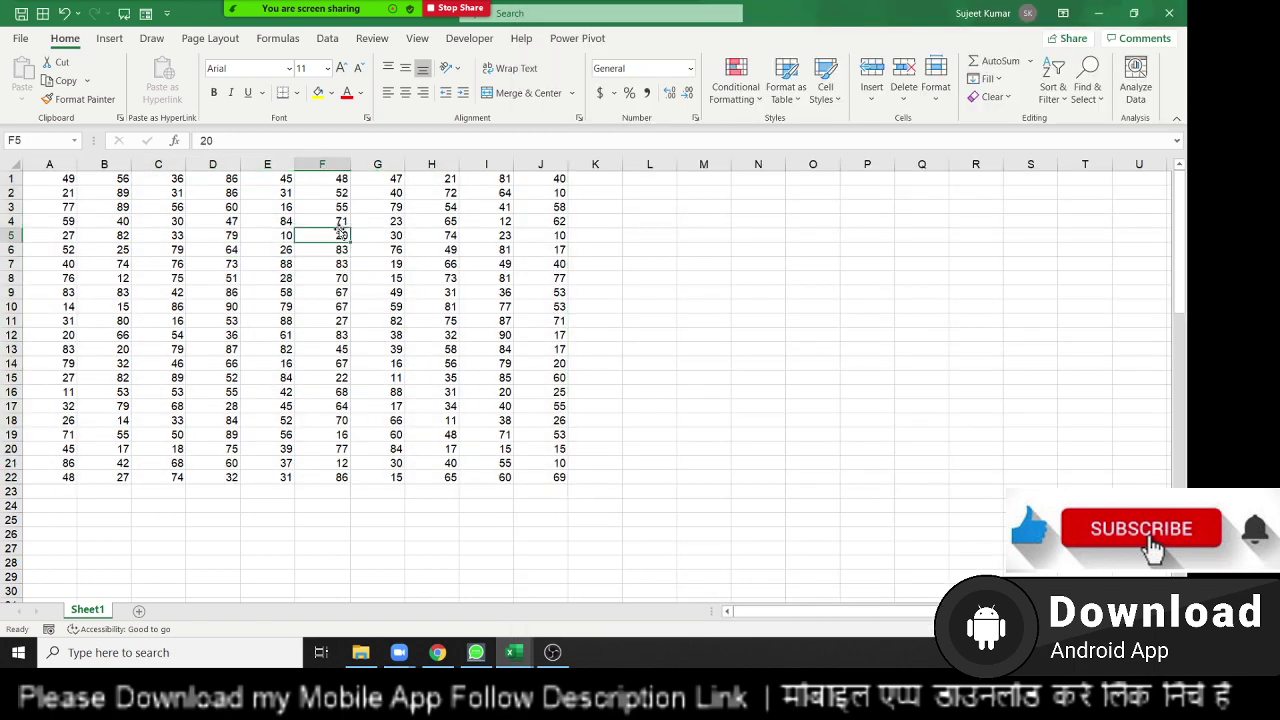
{"action": "left_click", "coordinate": [10, 162]}
{"action": "left_click", "coordinate": [206, 221]}
{"action": "key", "text": "alt+F11"}
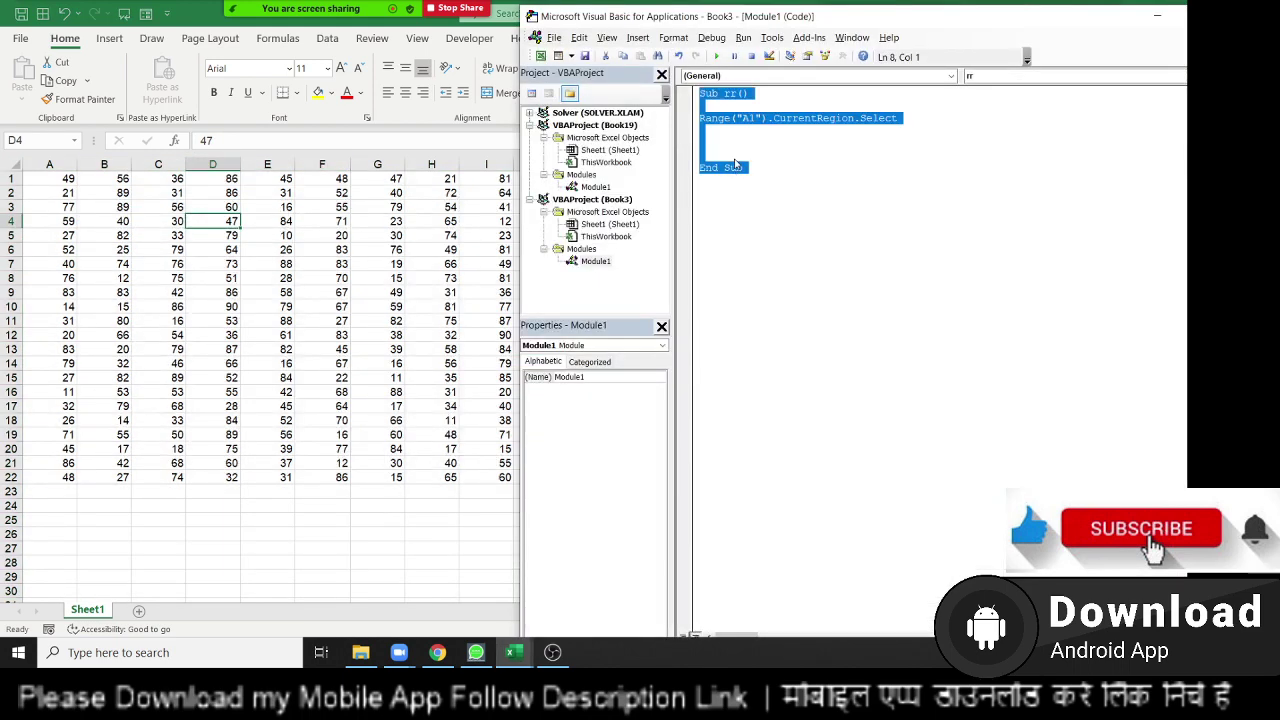
Step: Add a Cells.Select line below the CurrentRegion line in rr and view its result on the sheet
{"action": "left_click", "coordinate": [730, 145]}
{"action": "type", "text": "cell"}
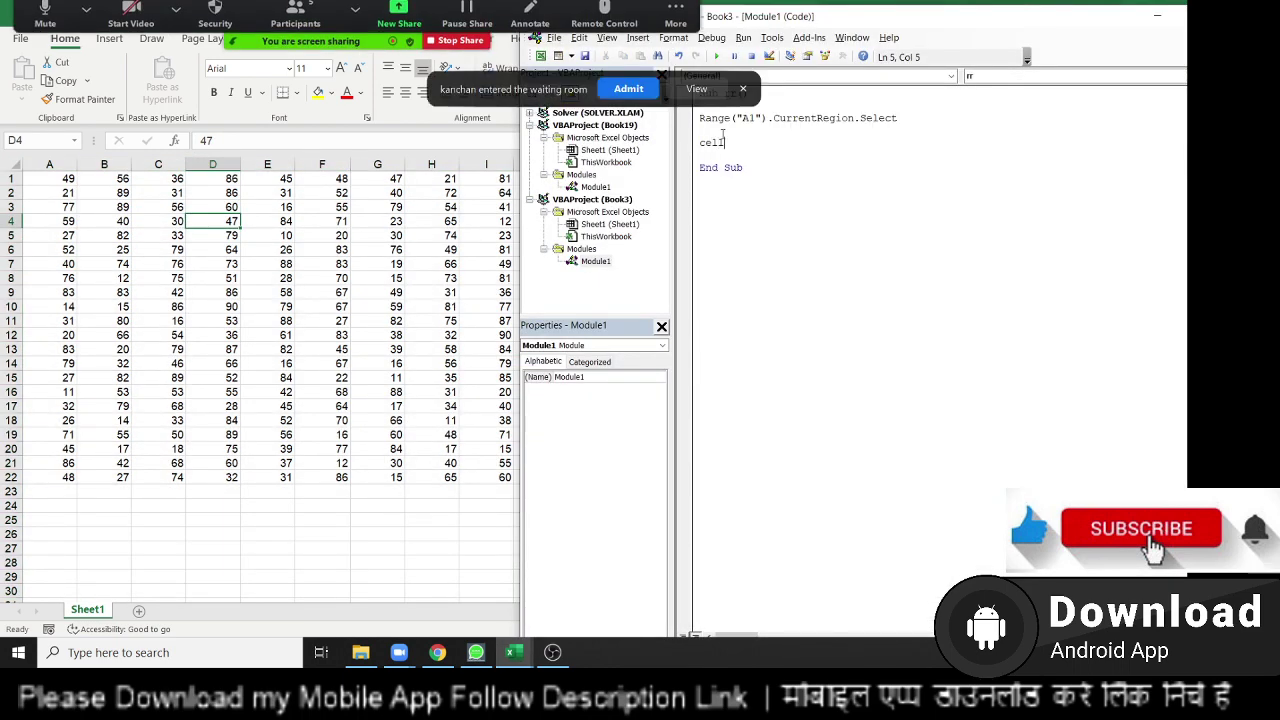
{"action": "type", "text": "s"}
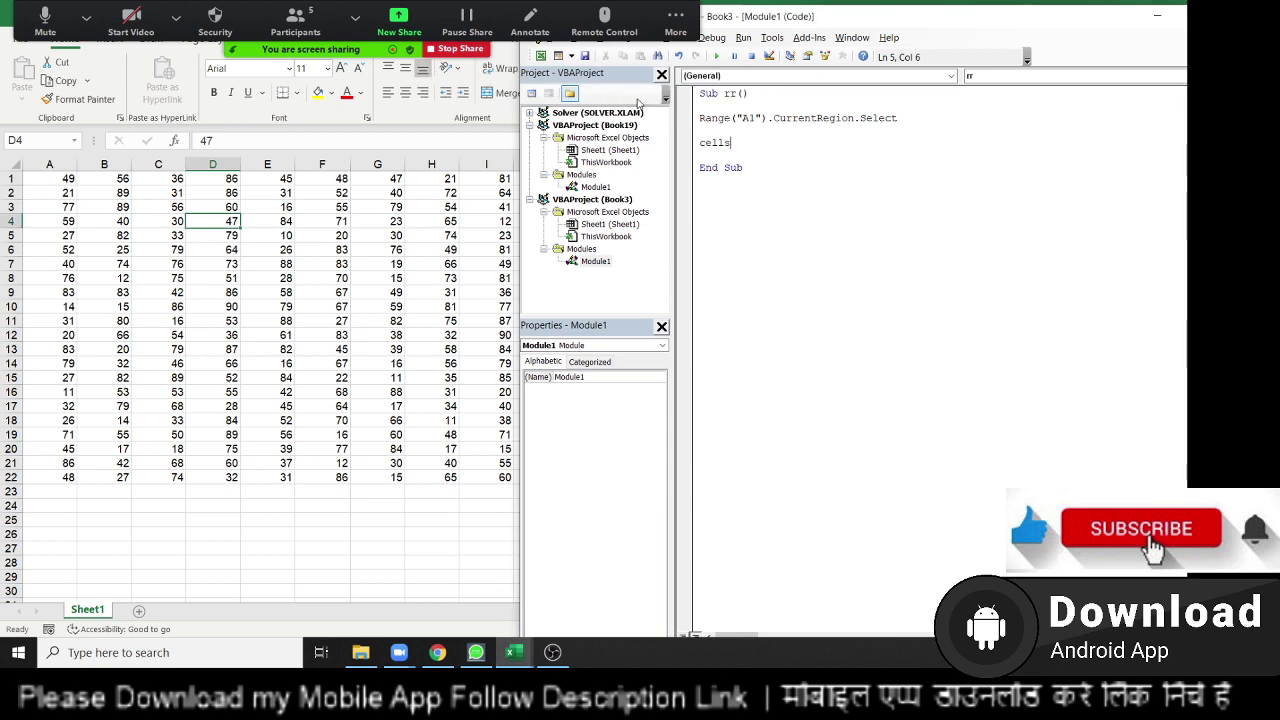
{"action": "type", "text": ",s"}
{"action": "key", "text": "BackSpace"}
{"action": "key", "text": "BackSpace"}
{"action": "type", "text": ".se"}
{"action": "key", "text": "Return"}
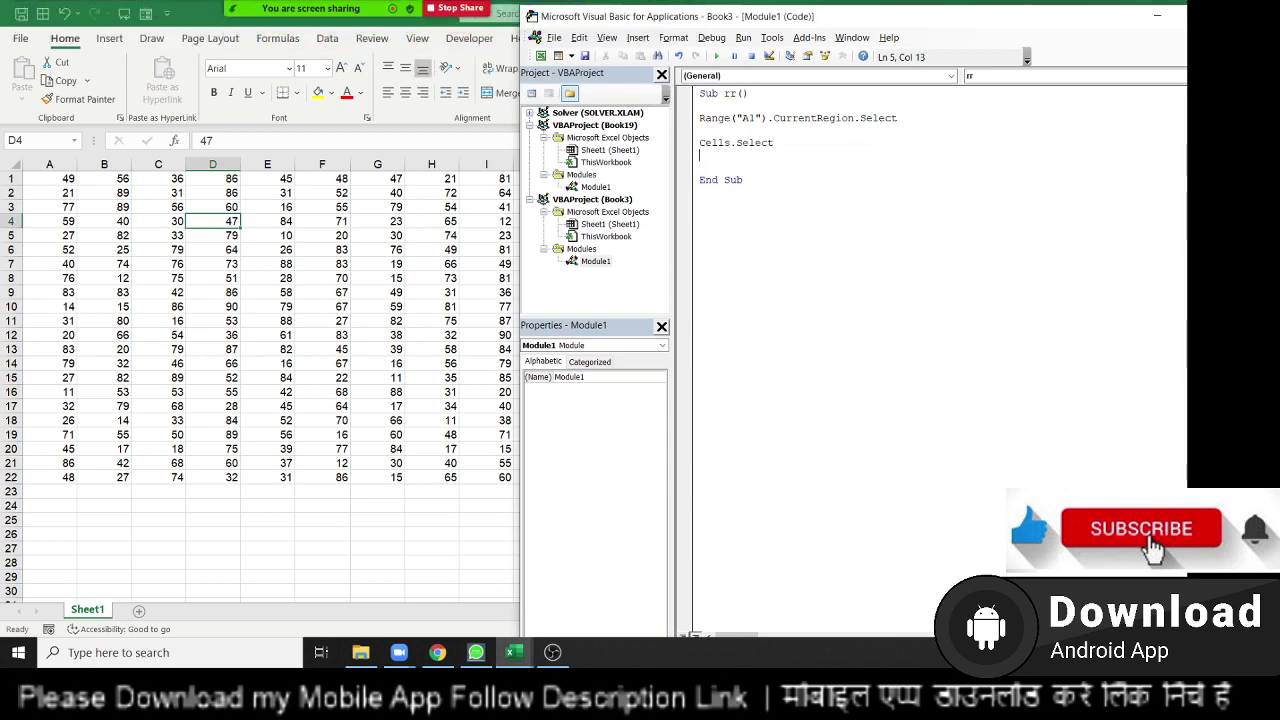
{"action": "key", "text": "Up"}
{"action": "key", "text": "BackSpace"}
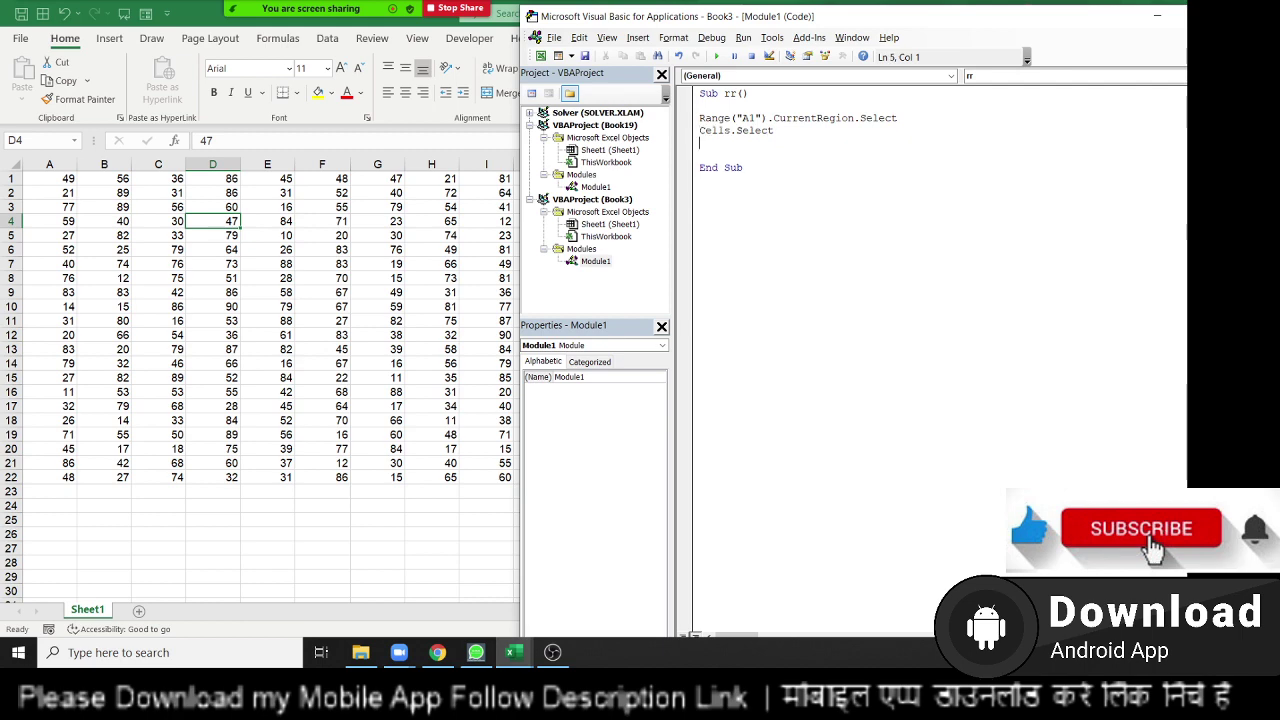
{"action": "key", "text": "Return"}
{"action": "key", "text": "alt+F11"}
{"action": "key", "text": "ctrl+Home"}
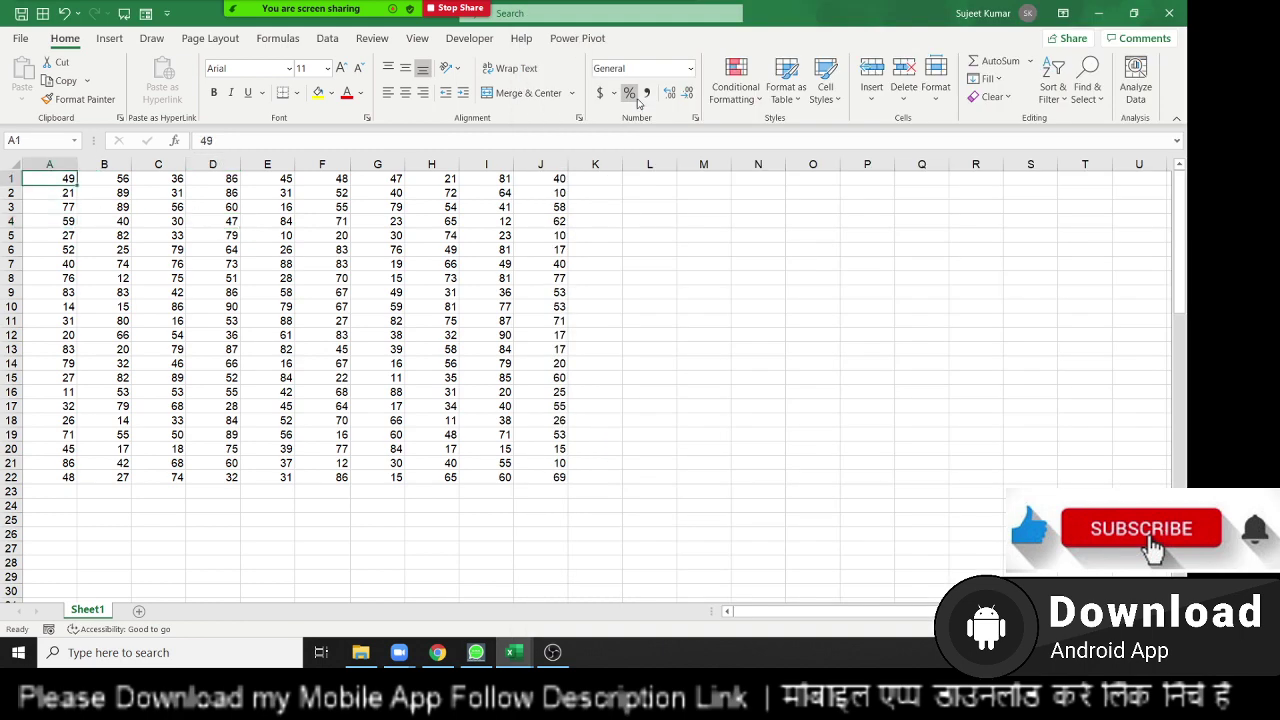
Step: Add the line Range("A1:J22").Select to macro rr
{"action": "key", "text": "alt+F11"}
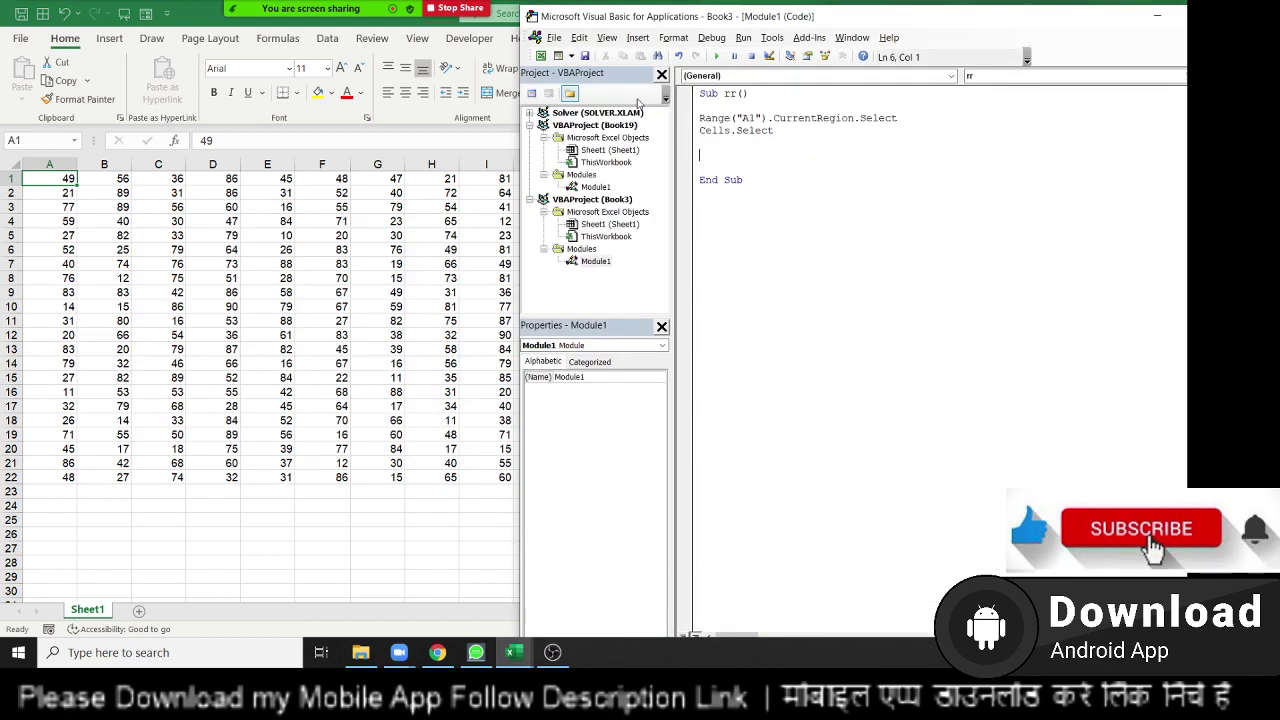
{"action": "type", "text": "range"}
{"action": "type", "text": "(\""}
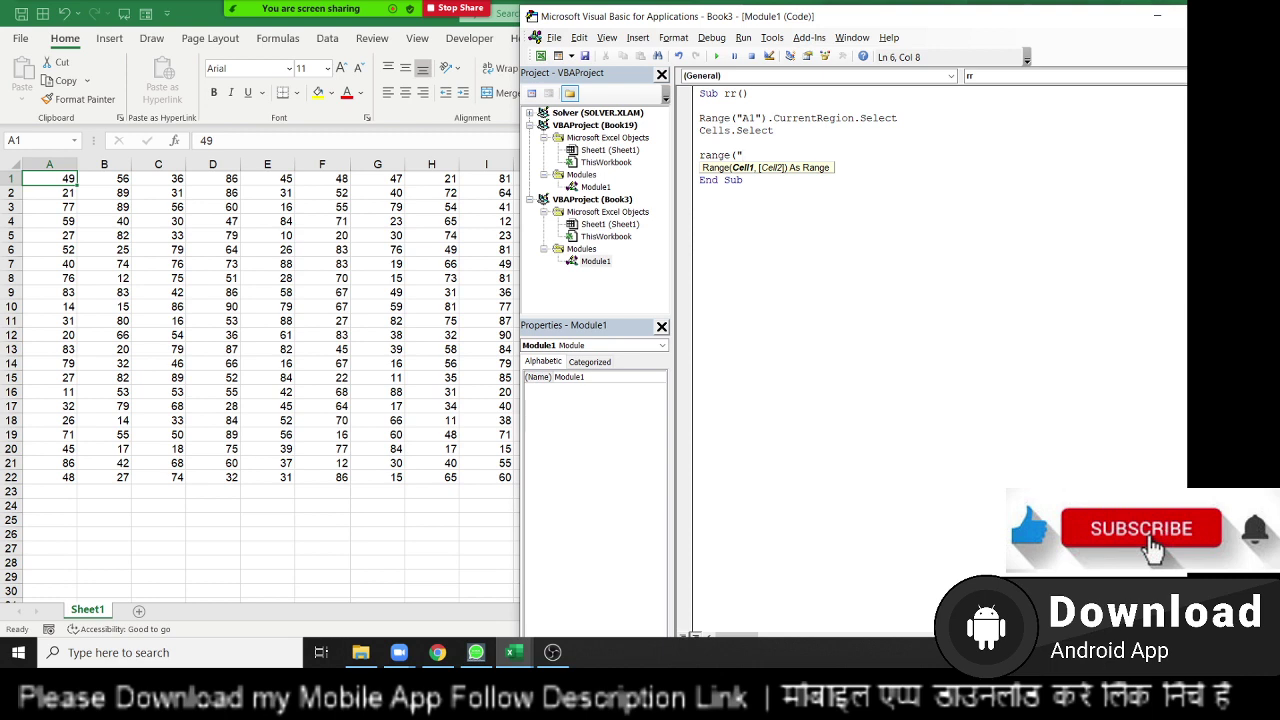
{"action": "type", "text": "J"}
{"action": "type", "text": "1:"}
{"action": "key", "text": "BackSpace"}
{"action": "key", "text": "BackSpace"}
{"action": "key", "text": "BackSpace"}
{"action": "type", "text": "A1"}
{"action": "key", "text": "BackSpace"}
{"action": "type", "text": "22"}
{"action": "type", "text": "\").se"}
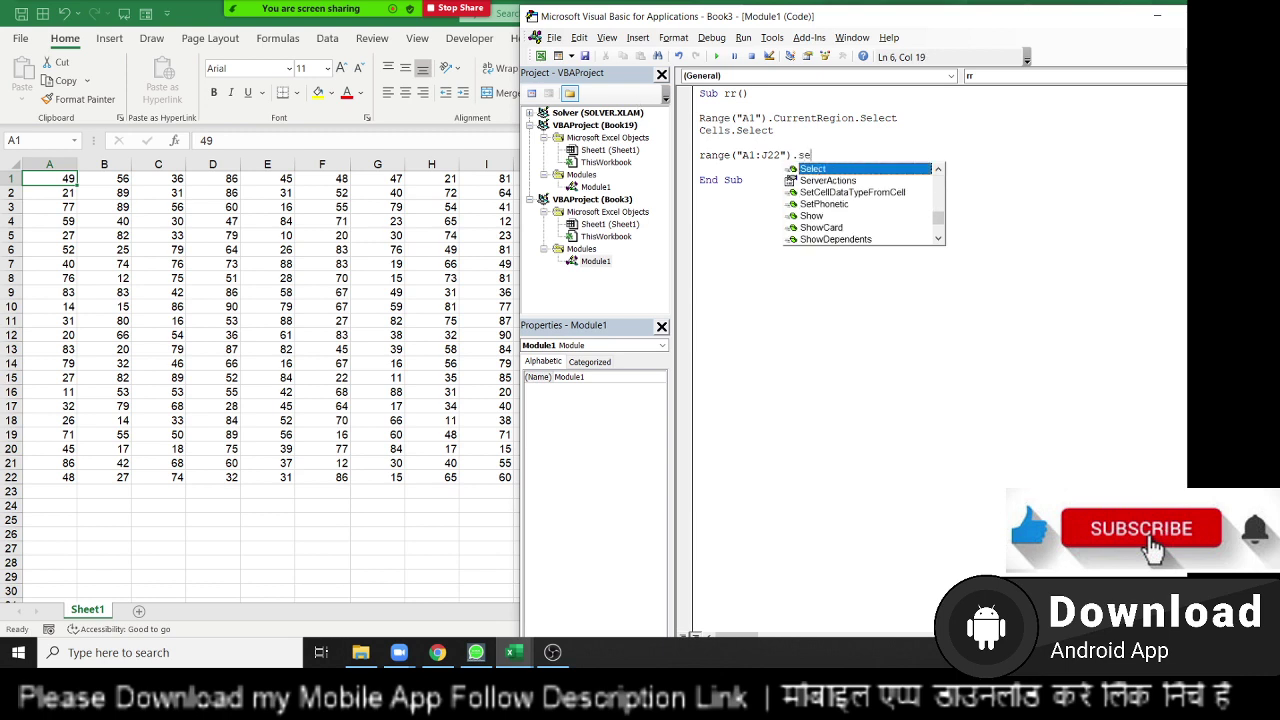
{"action": "key", "text": "Return"}
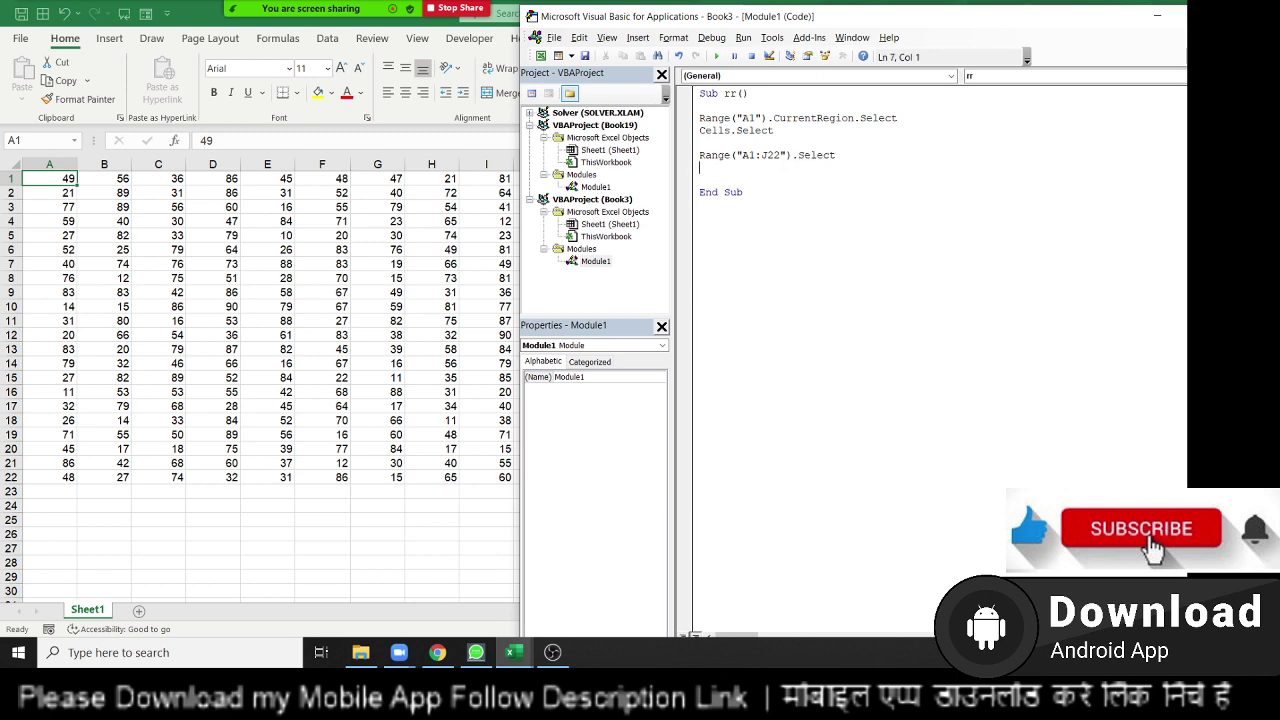
Step: Add Range("A1", "J22").Select below it and highlight both Range lines to compare them
{"action": "key", "text": "Return"}
{"action": "type", "text": "ra"}
{"action": "type", "text": "nge("}
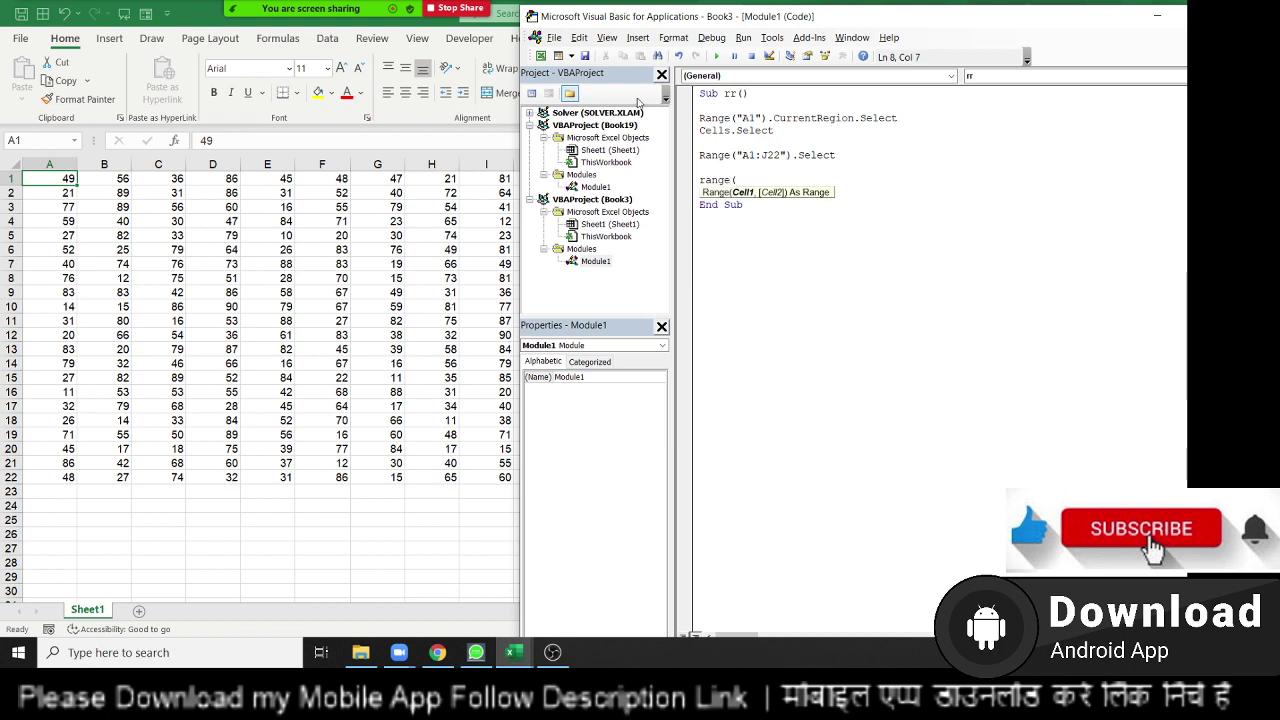
{"action": "type", "text": "\"A1\""}
{"action": "type", "text": ",\"J"}
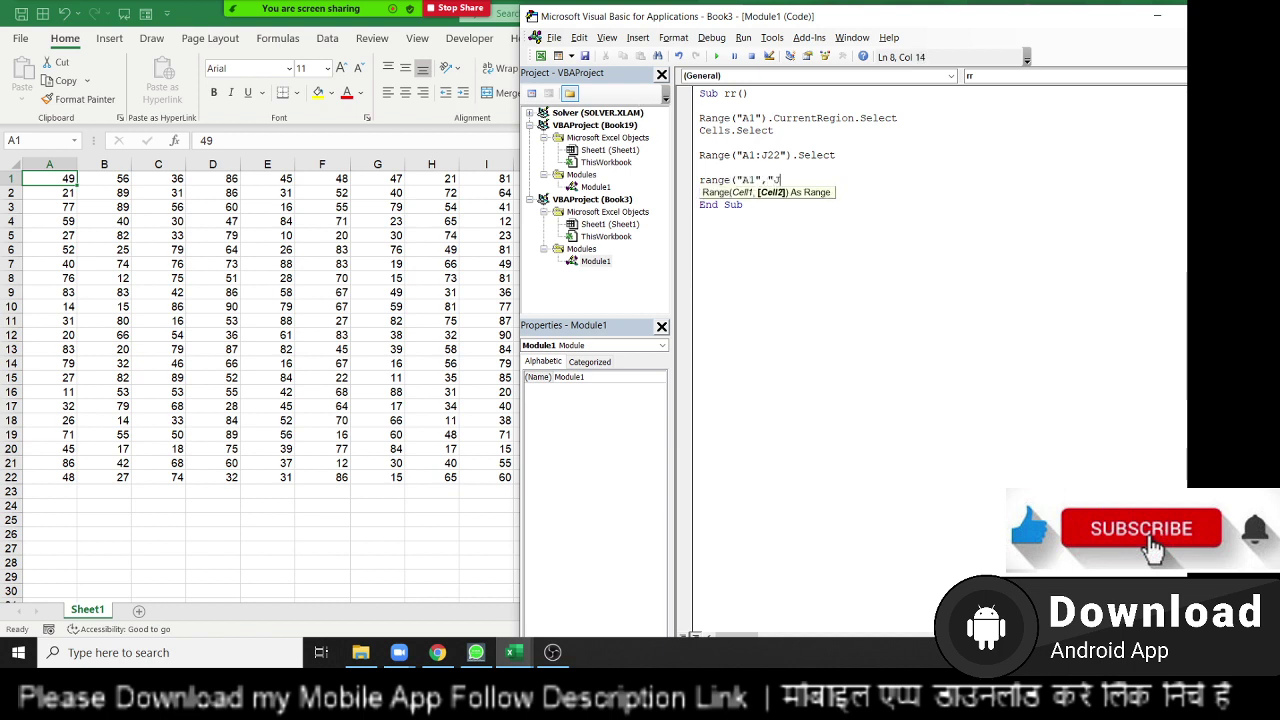
{"action": "type", "text": "22"}
{"action": "type", "text": ").sel"}
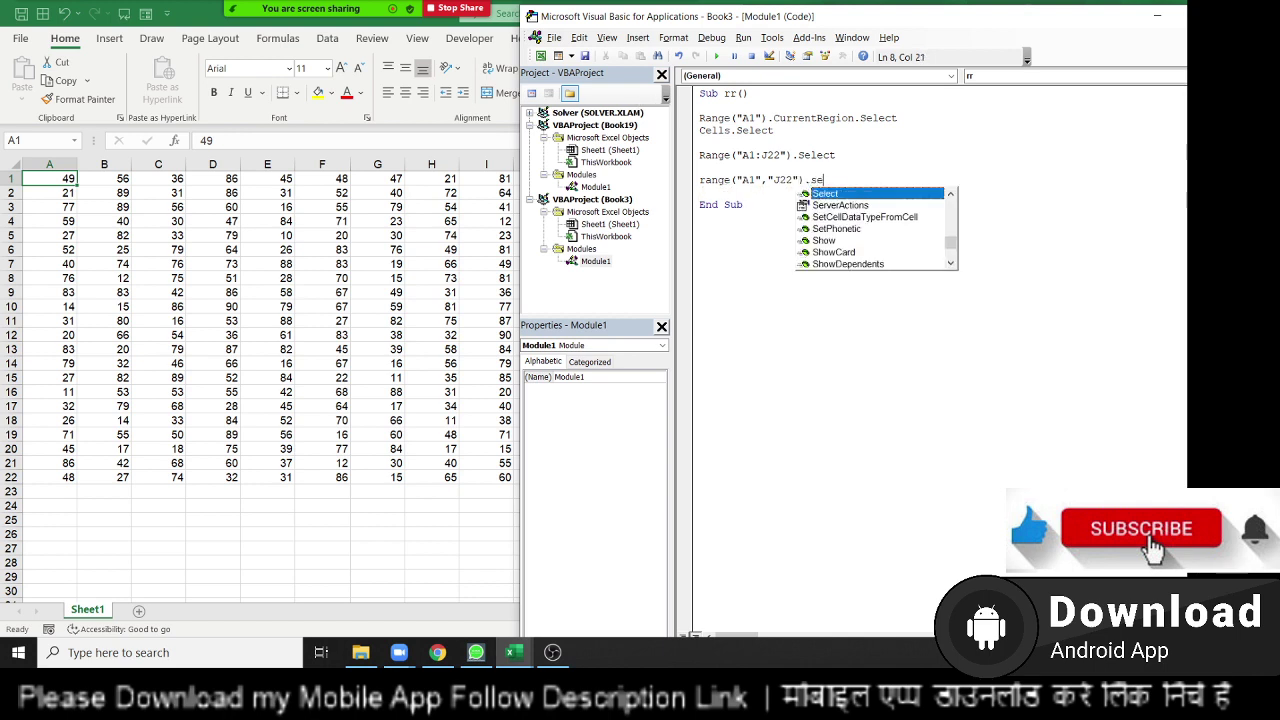
{"action": "key", "text": "Tab"}
{"action": "key", "text": "Return"}
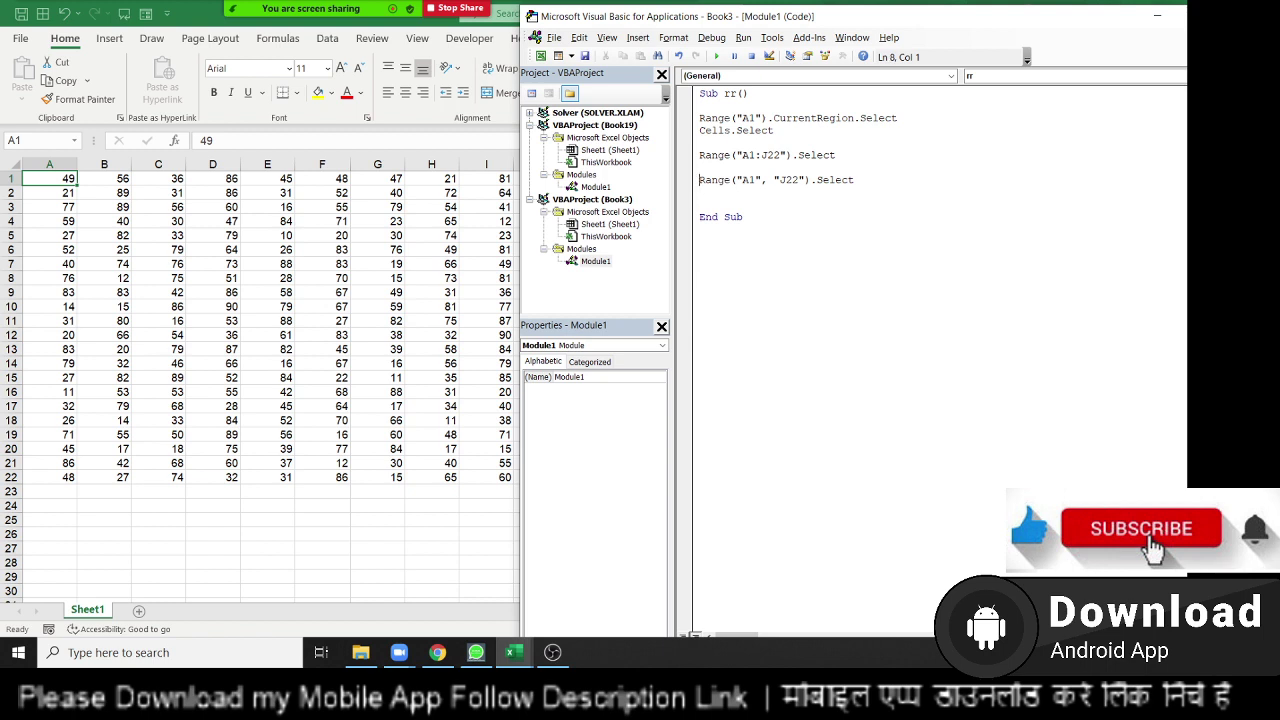
{"action": "key", "text": "shift+Up"}
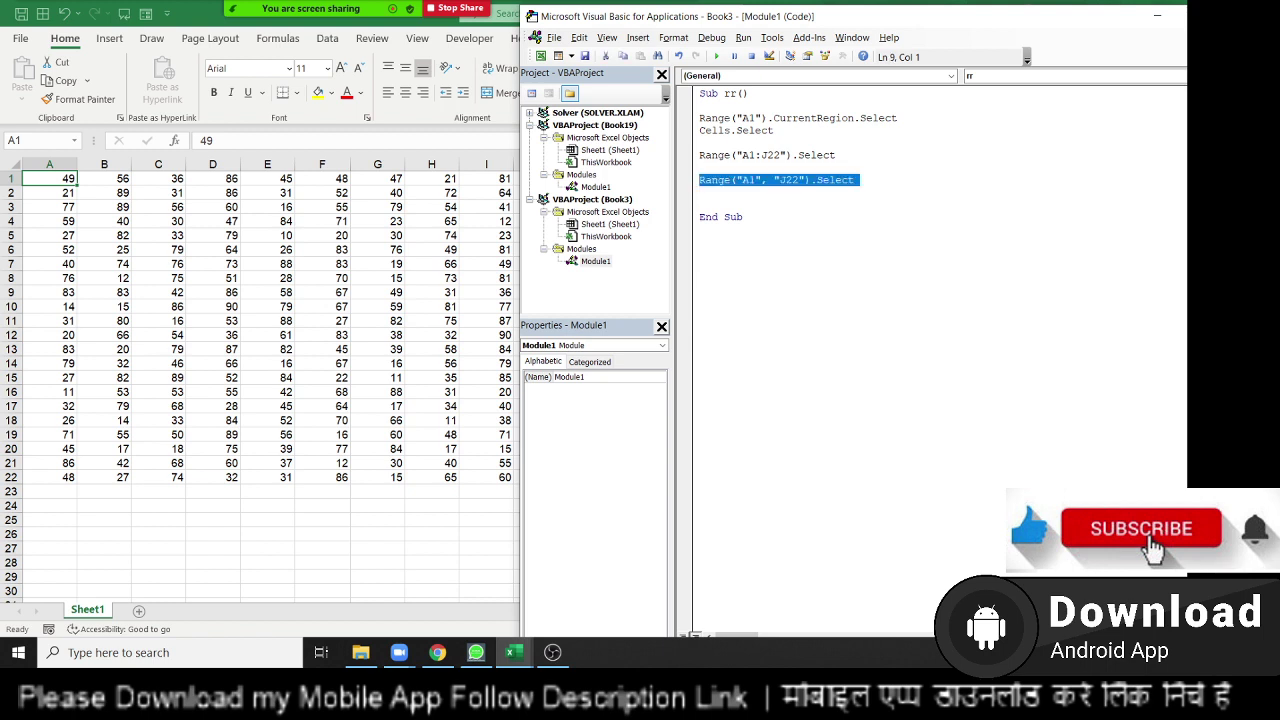
{"action": "key", "text": "Up"}
{"action": "key", "text": "Up"}
{"action": "key", "text": "Up"}
{"action": "key", "text": "shift+Down"}
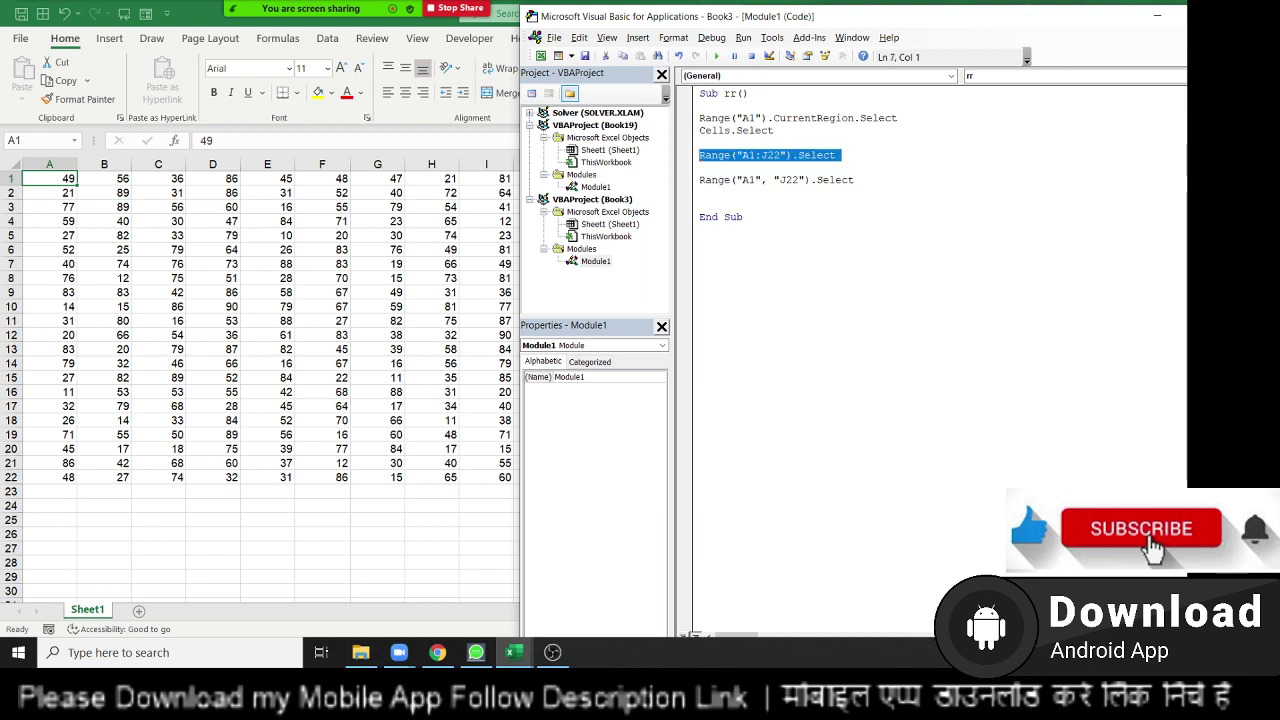
Step: Insert blank lines above End Sub in rr, muting a meeting participant along the way
{"action": "left_click", "coordinate": [700, 204]}
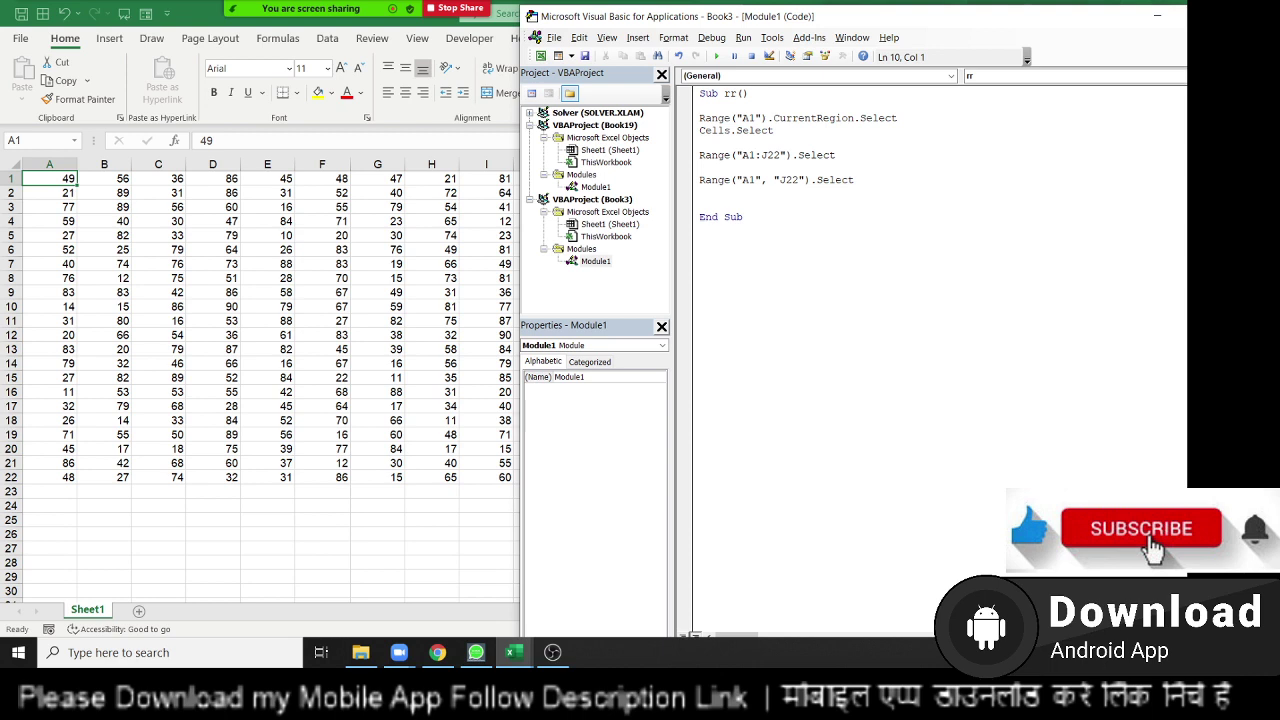
{"action": "key", "text": "Return"}
{"action": "key", "text": "Return"}
{"action": "key", "text": "Return"}
{"action": "left_click", "coordinate": [295, 20]}
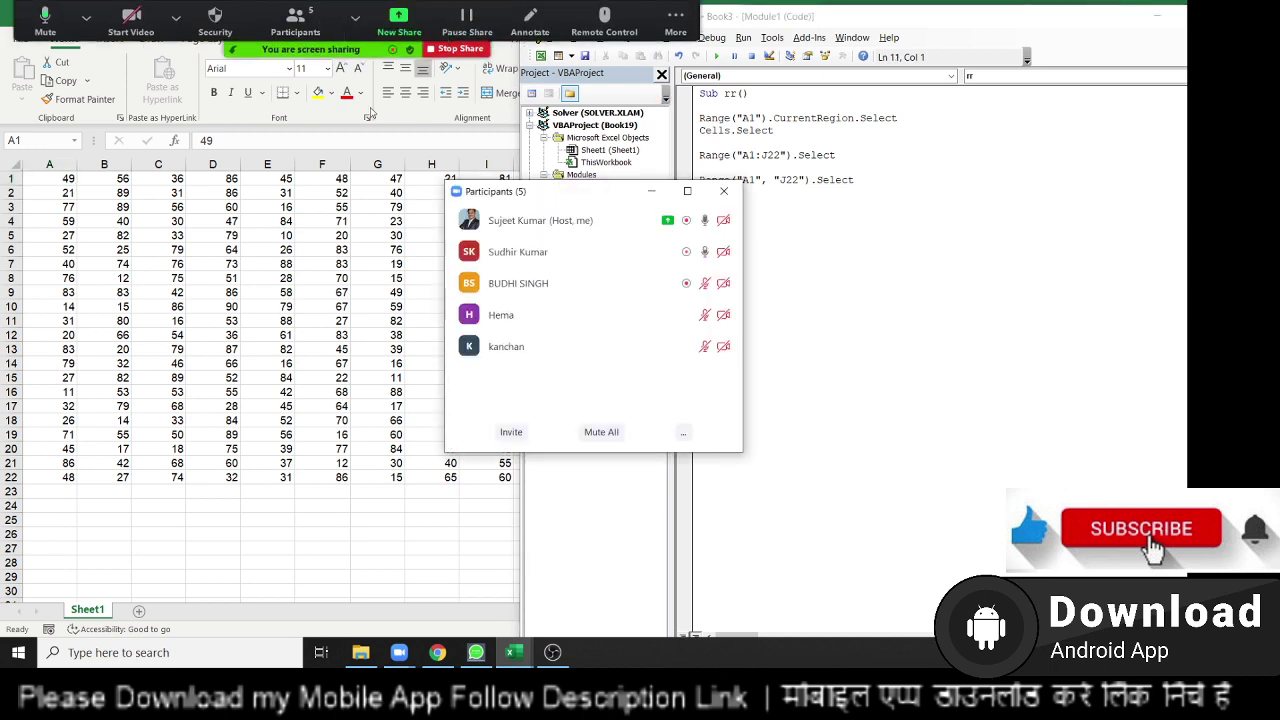
{"action": "left_click", "coordinate": [650, 252]}
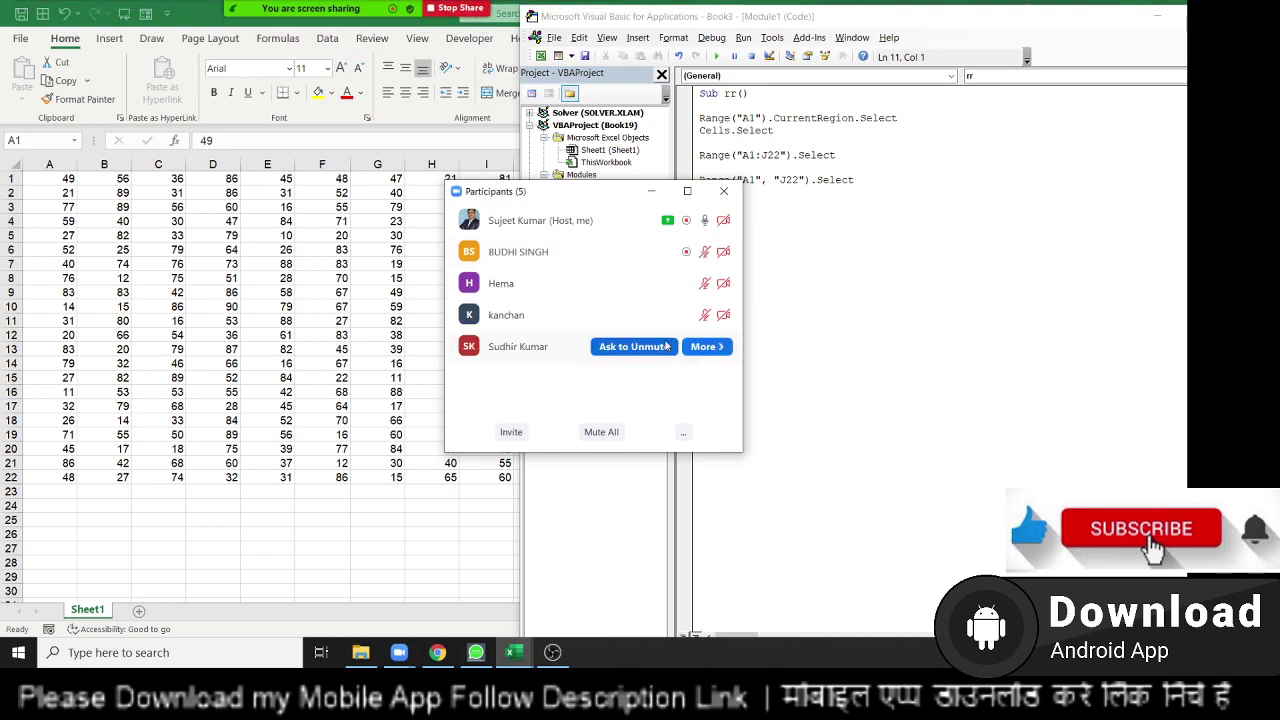
{"action": "left_click", "coordinate": [742, 208]}
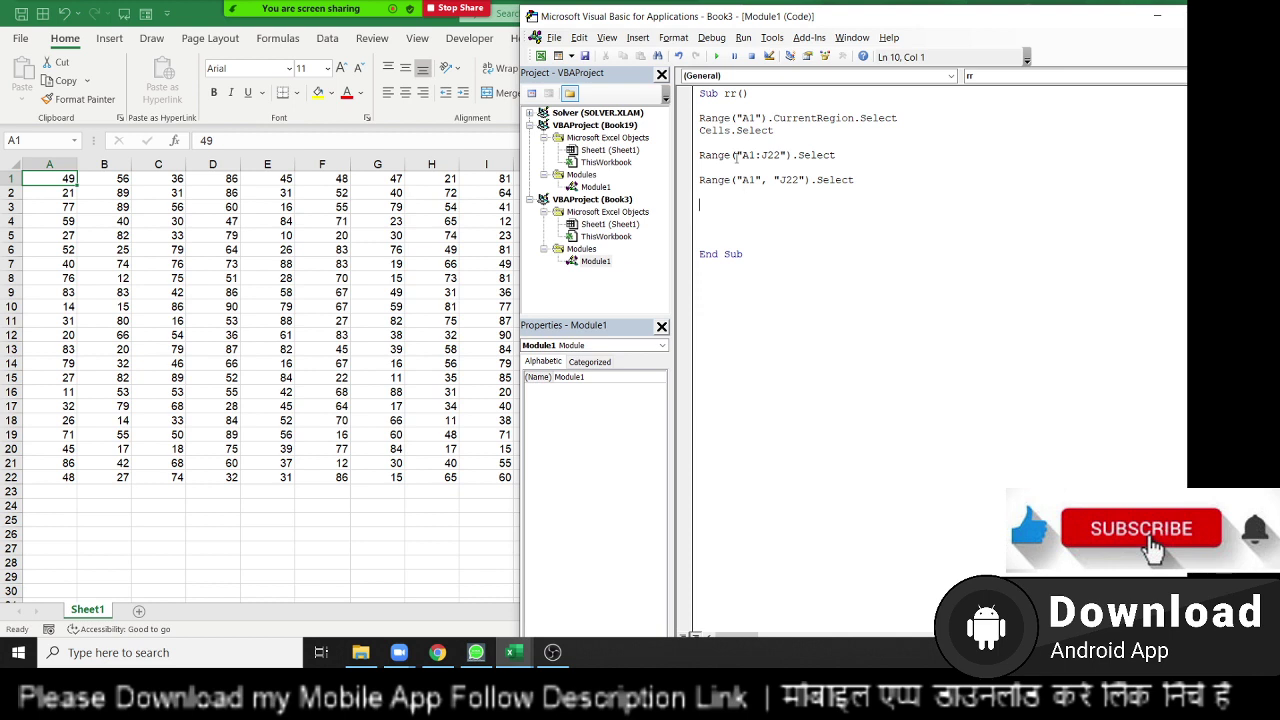
Step: Check in Excel that Ctrl+A from A1 selects the A1:J22 data block
{"action": "double_click", "coordinate": [716, 119]}
{"action": "left_click", "coordinate": [706, 195]}
{"action": "left_click", "coordinate": [62, 182]}
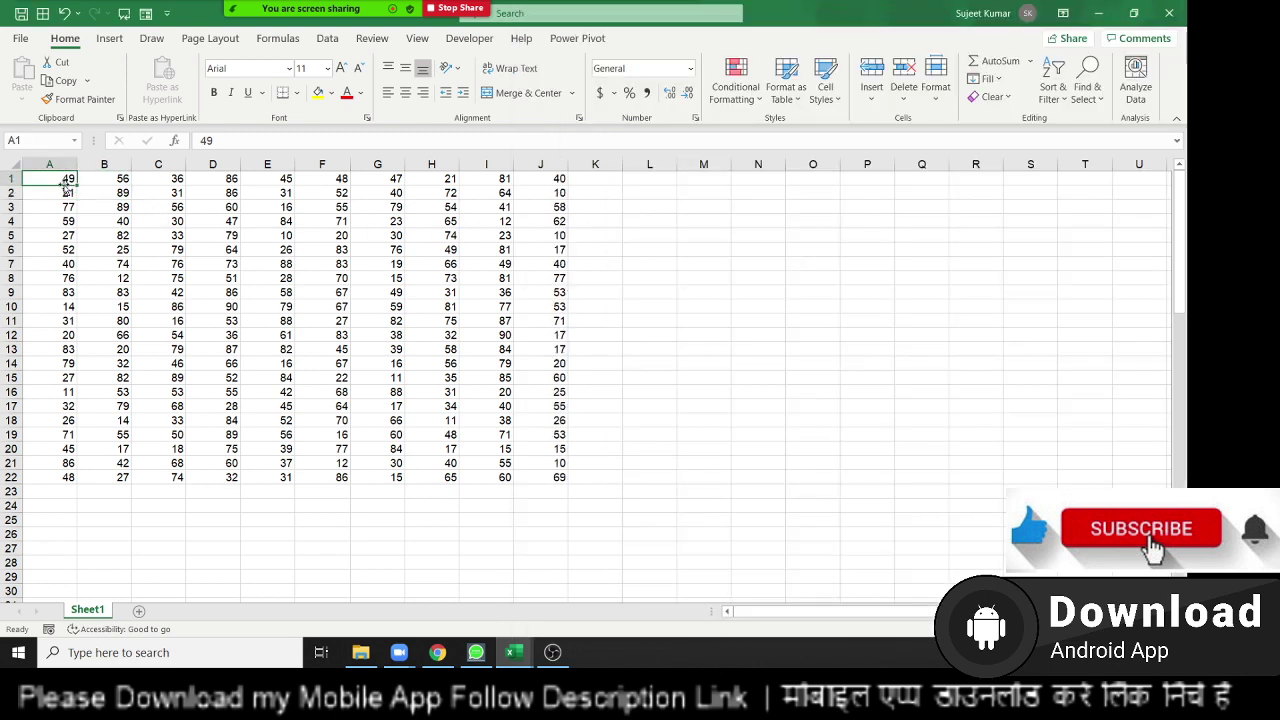
{"action": "key", "text": "ctrl+a"}
{"action": "left_click", "coordinate": [62, 182]}
{"action": "key", "text": "ctrl+a"}
{"action": "left_click", "coordinate": [64, 187]}
{"action": "key", "text": "alt"}
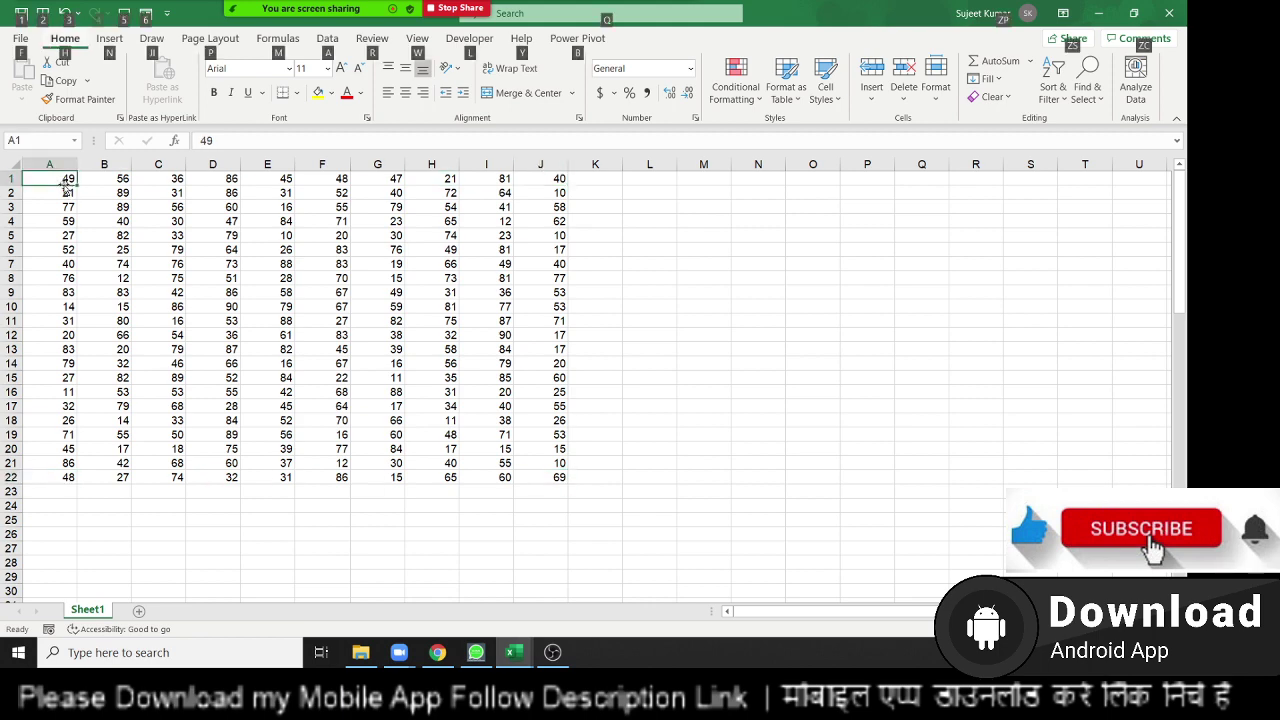
{"action": "key", "text": "alt+F11"}
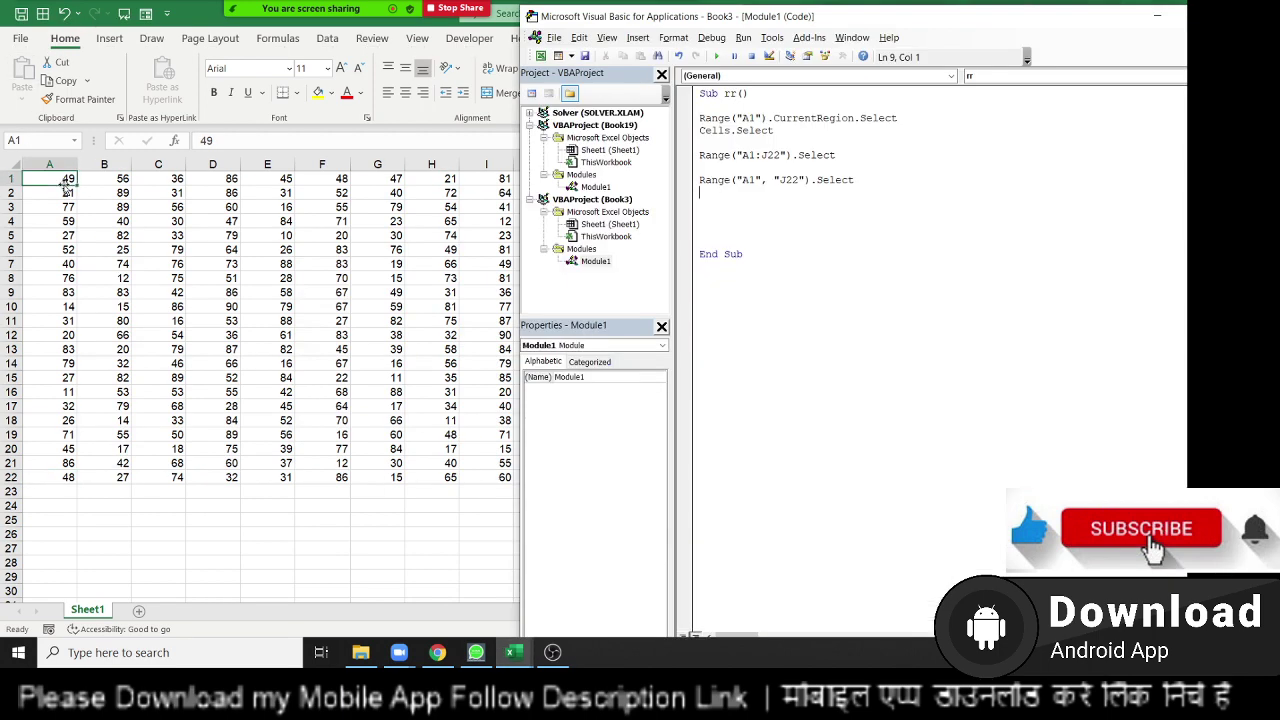
Step: Write the line Range("A1").End(xlDown).Select in macro rr
{"action": "type", "text": "range"}
{"action": "type", "text": "(\"A"}
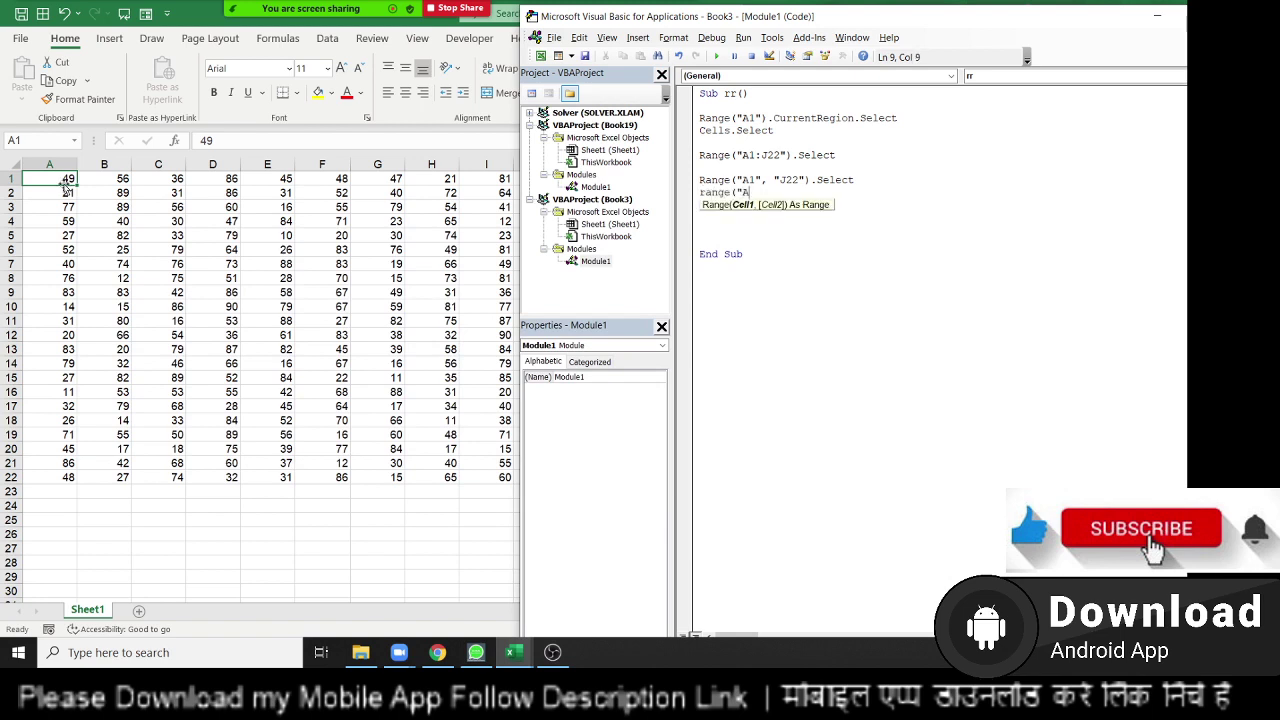
{"action": "type", "text": "12"}
{"action": "key", "text": "BackSpace"}
{"action": "type", "text": "\").End"}
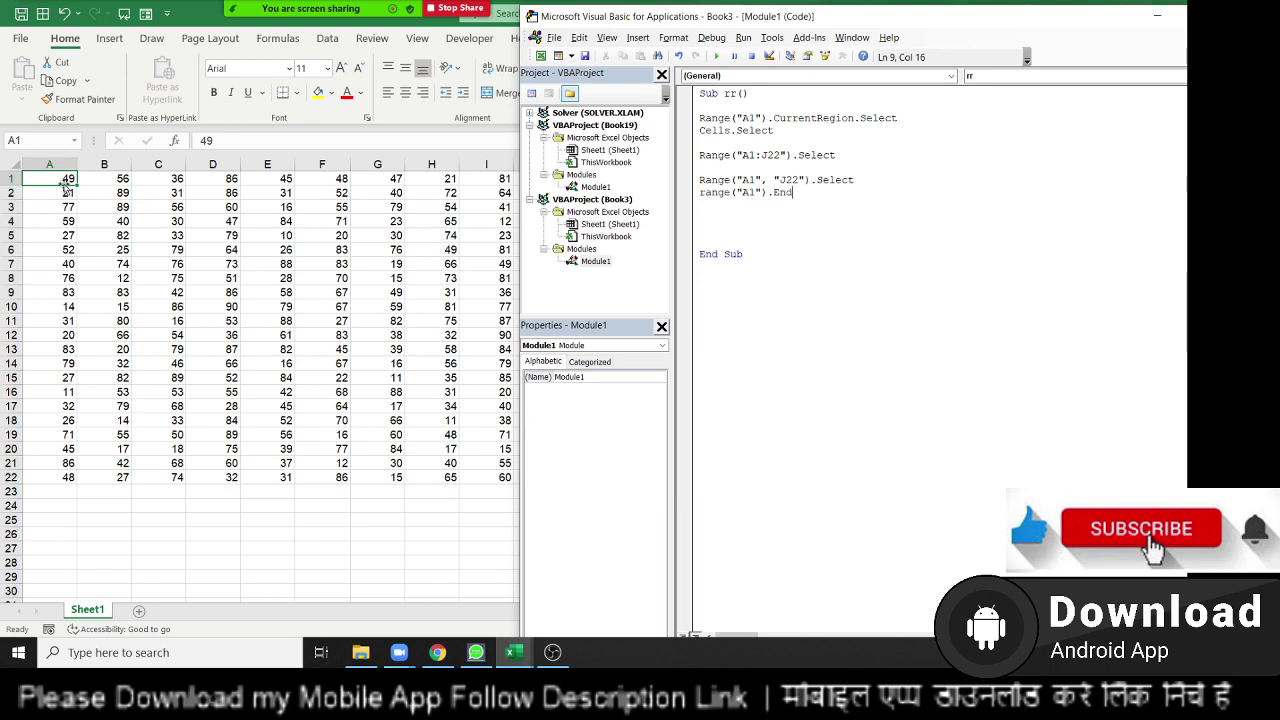
{"action": "type", "text": "("}
{"action": "key", "text": "Up"}
{"action": "key", "text": "Down"}
{"action": "key", "text": "Up"}
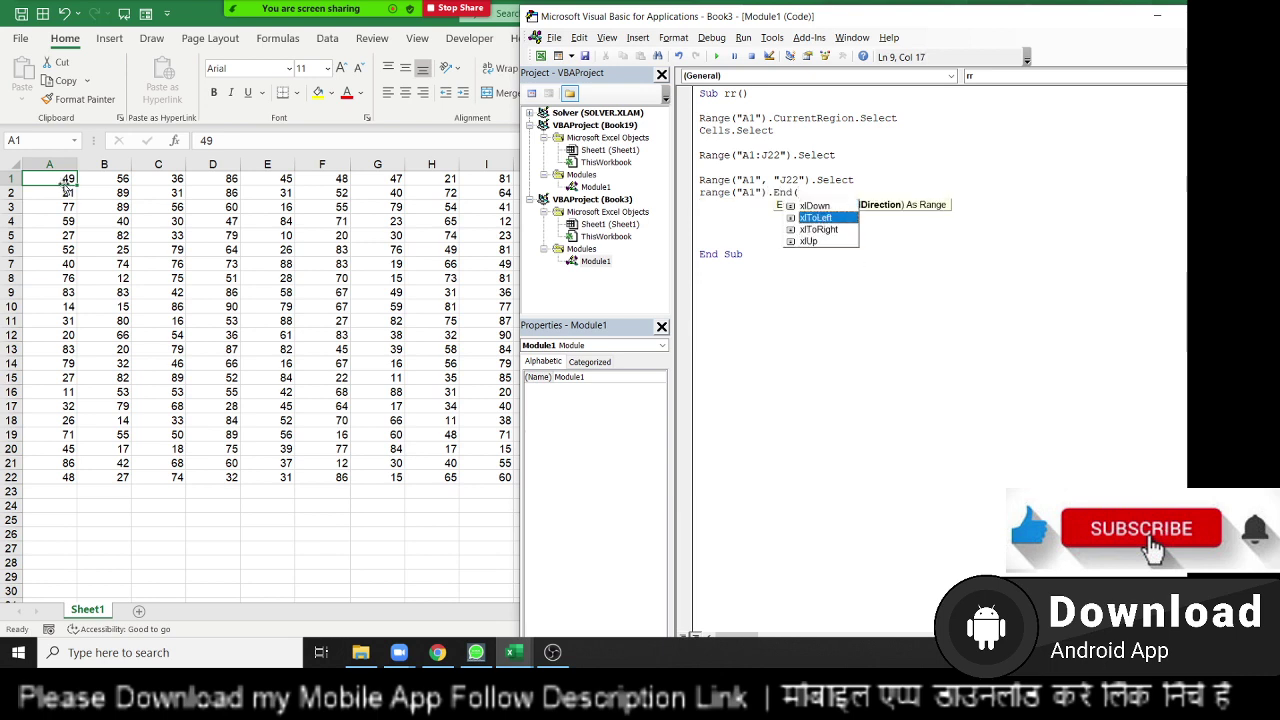
{"action": "key", "text": "Up"}
{"action": "key", "text": "Tab"}
{"action": "type", "text": ")."}
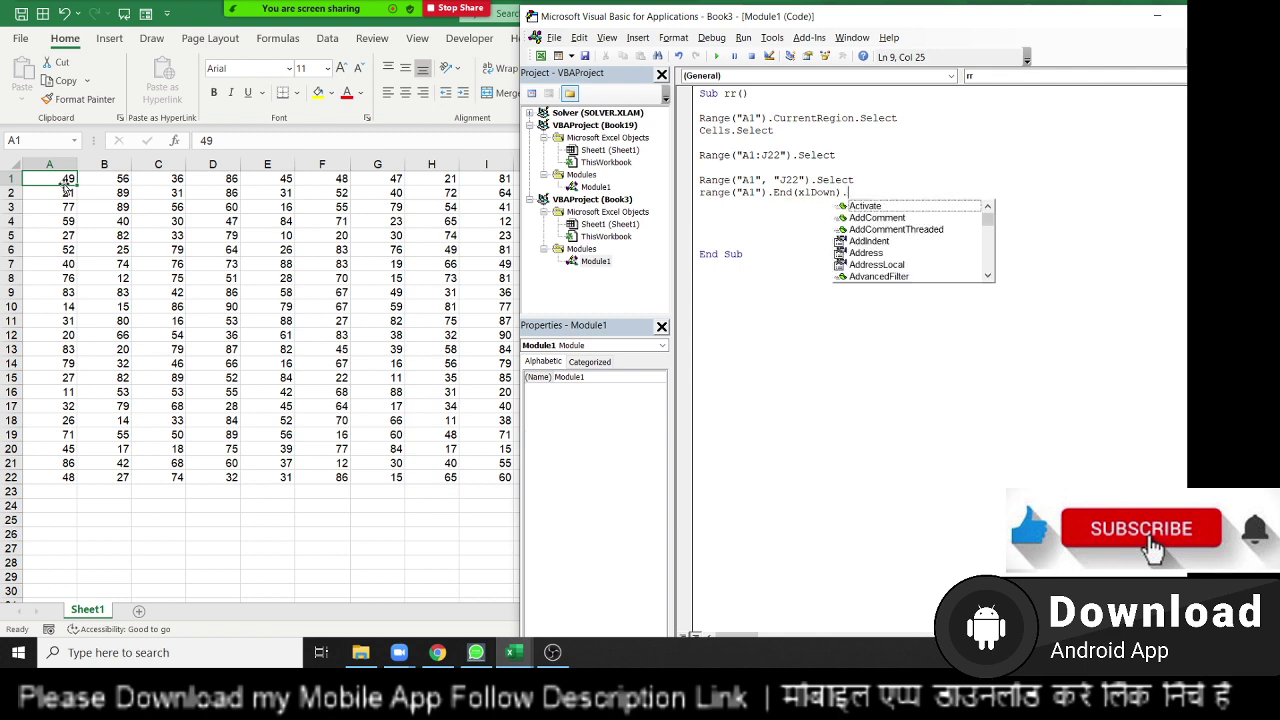
{"action": "type", "text": "se"}
{"action": "key", "text": "Tab"}
{"action": "key", "text": "Return"}
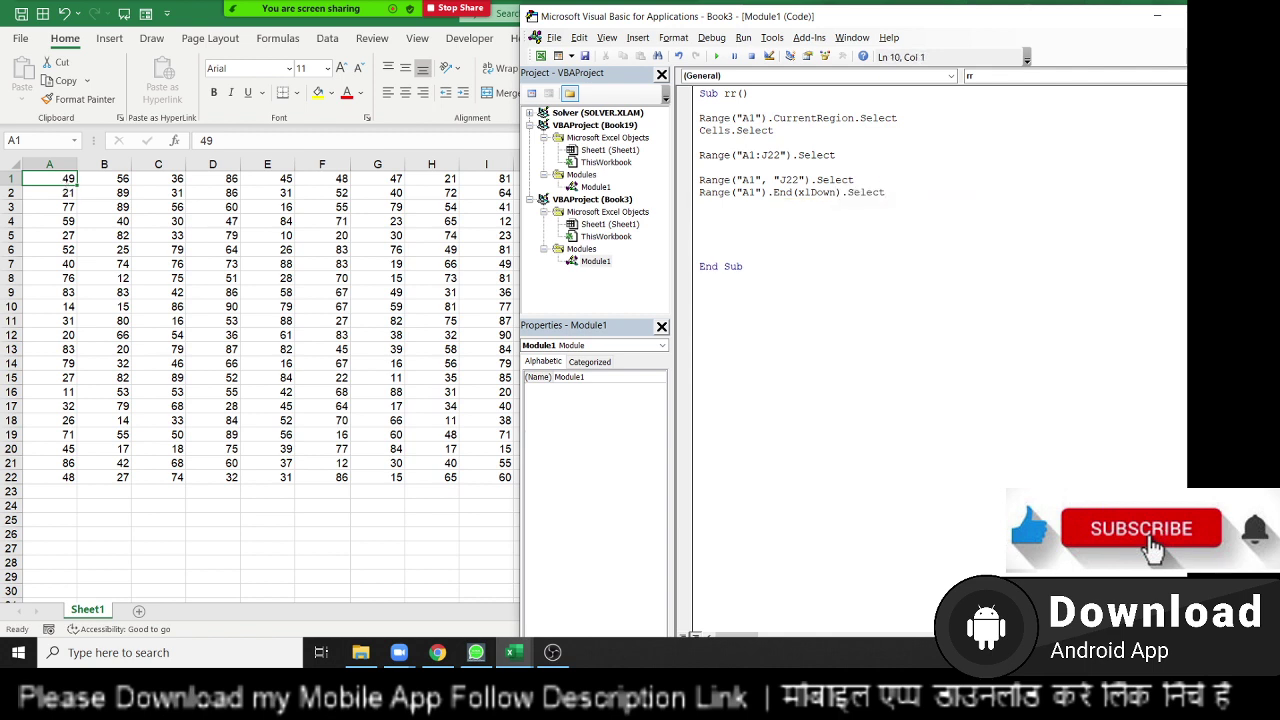
Step: Fix the brackets after End on the xlDown line
{"action": "left_click", "coordinate": [795, 193]}
{"action": "type", "text": "("}
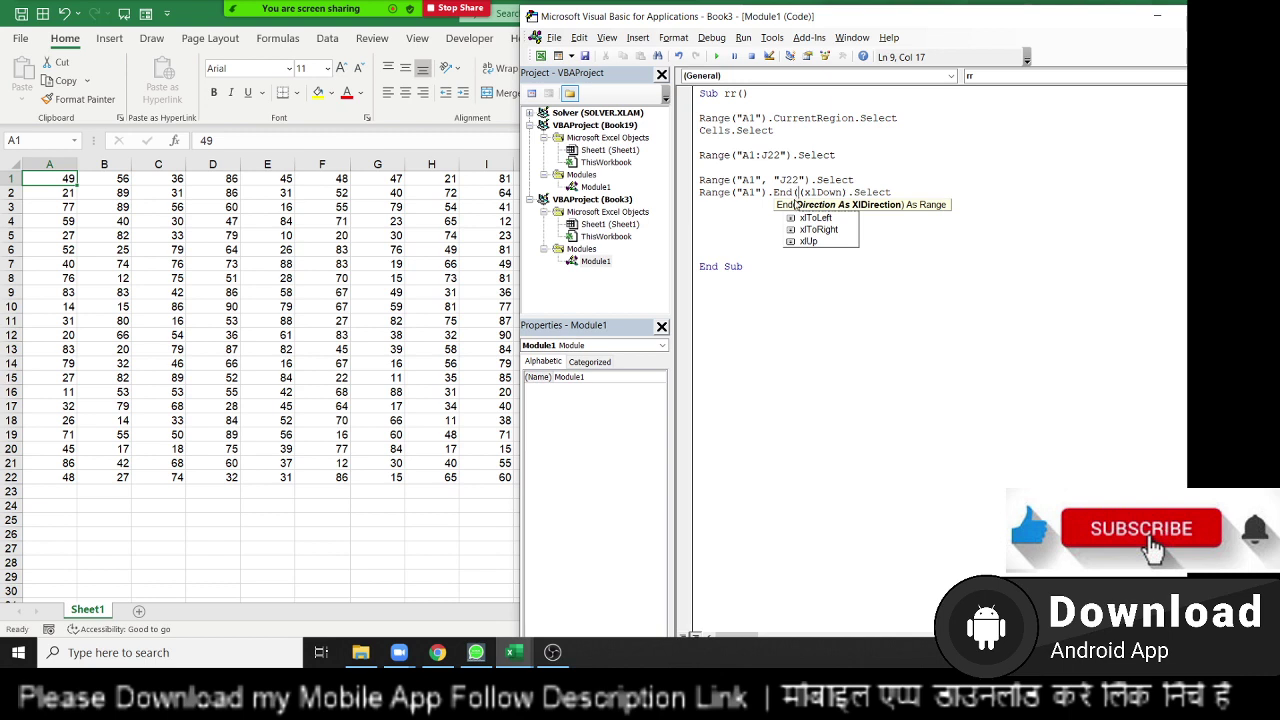
{"action": "key", "text": "Down"}
{"action": "key", "text": "Down"}
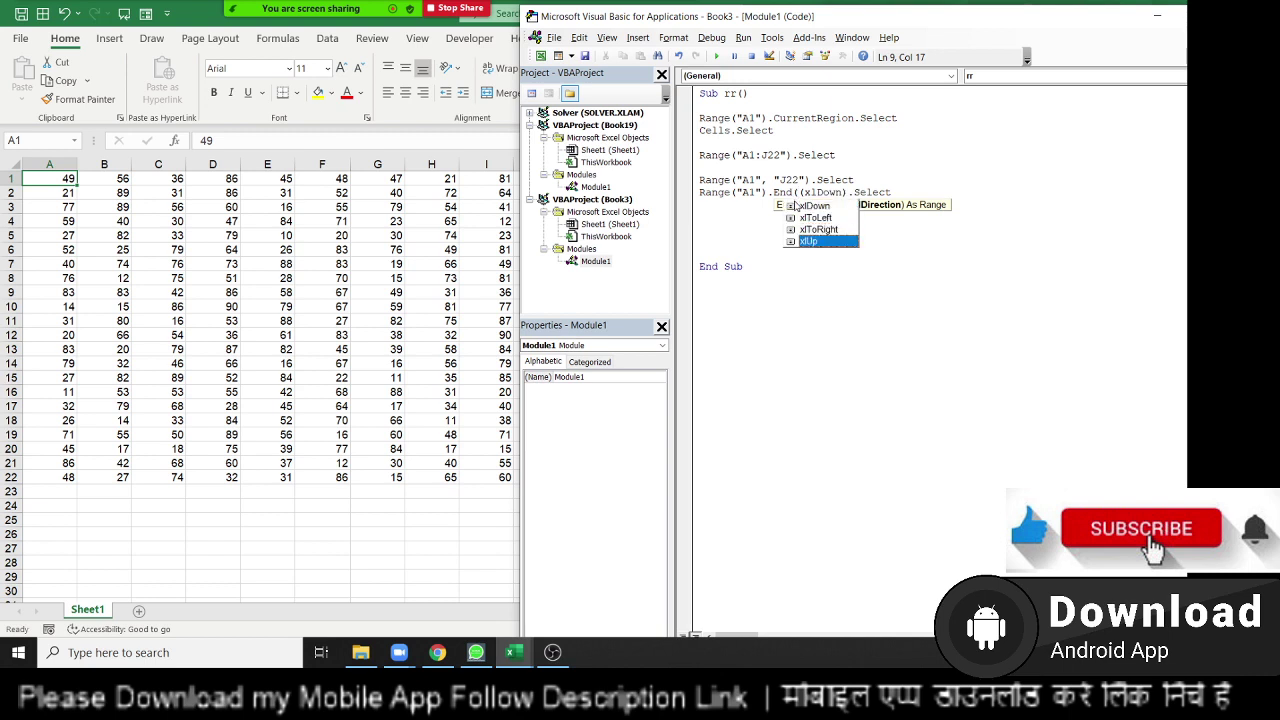
{"action": "key", "text": "BackSpace"}
{"action": "left_click", "coordinate": [796, 201]}
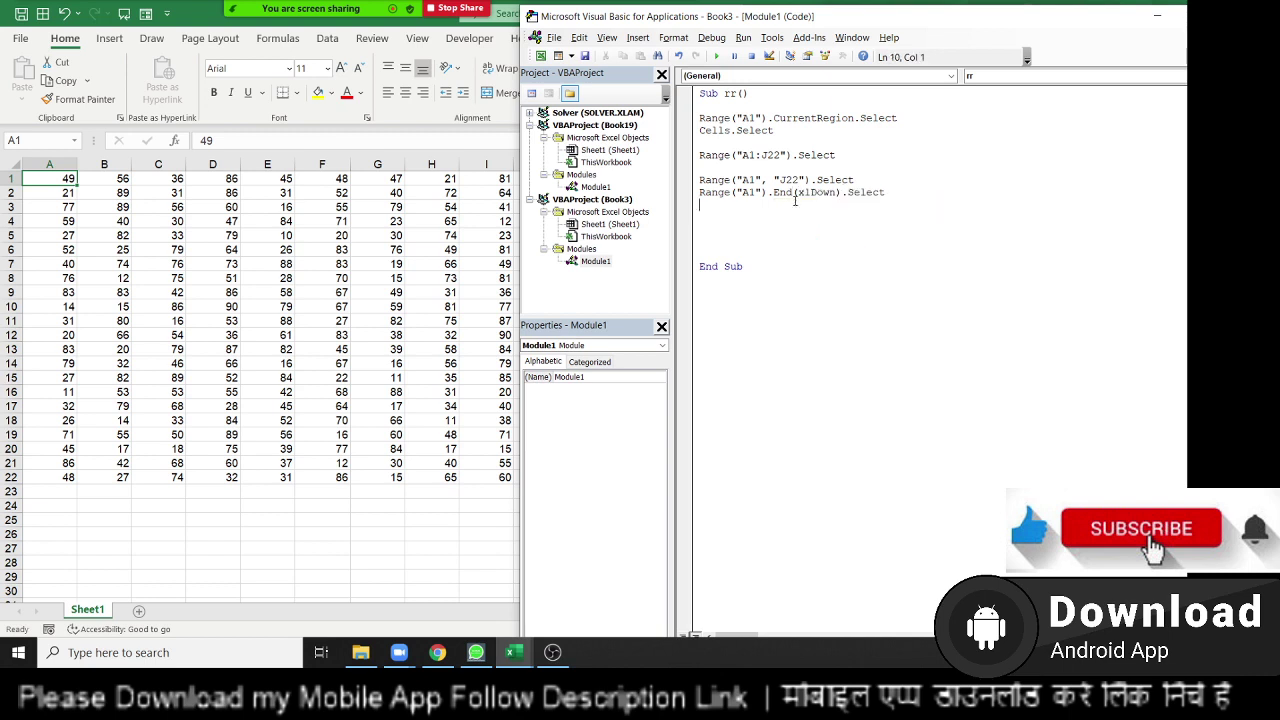
Step: Clear cell A12 and test jumping down from A1 with Ctrl+Down, then select A22
{"action": "left_click", "coordinate": [68, 336]}
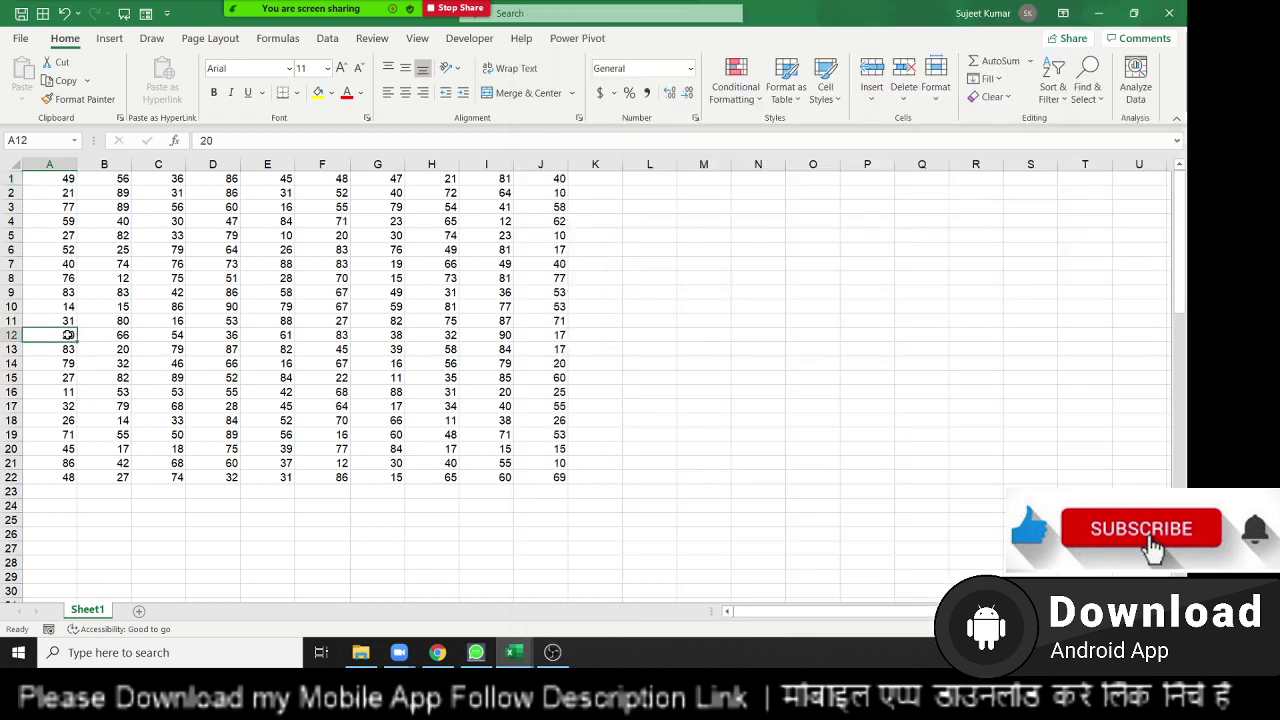
{"action": "key", "text": "Delete"}
{"action": "left_click", "coordinate": [68, 182]}
{"action": "key", "text": "ctrl+Down"}
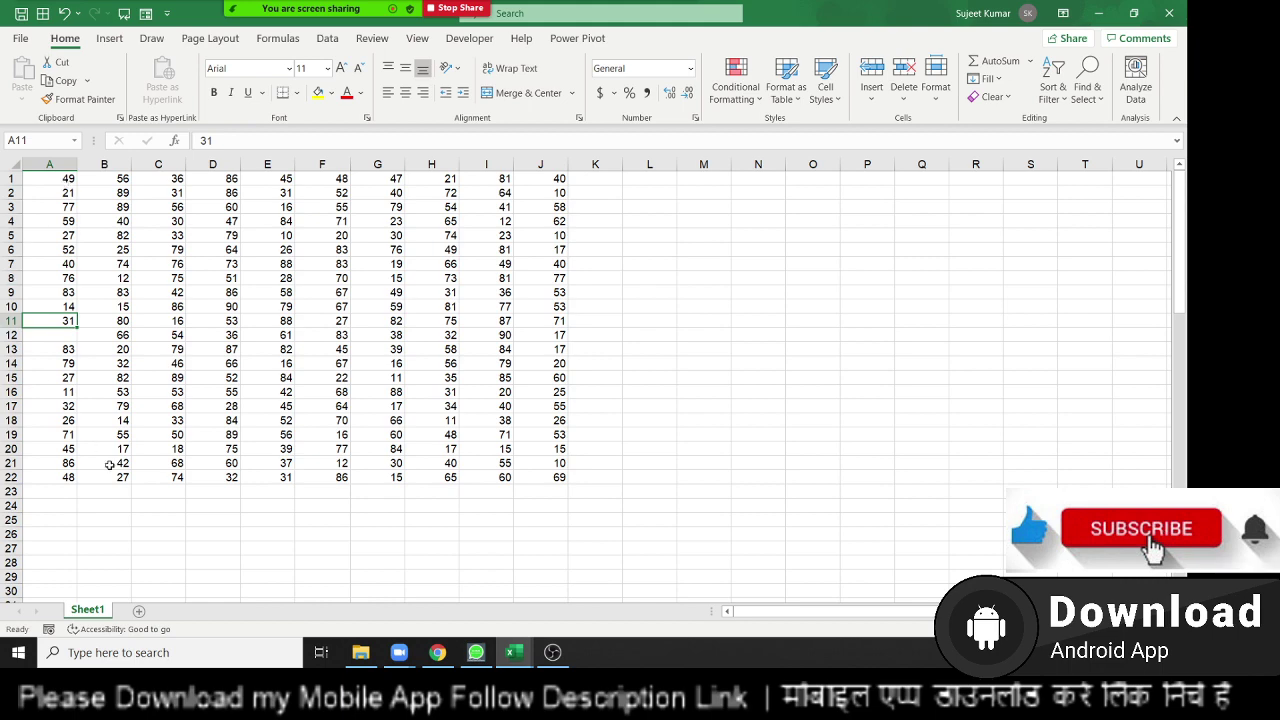
{"action": "left_click", "coordinate": [70, 477]}
Step: Write line 10 as Range("A65000").End(xlUp).Select, after trying an Offset(1,0).Value ending
{"action": "key", "text": "alt+F11"}
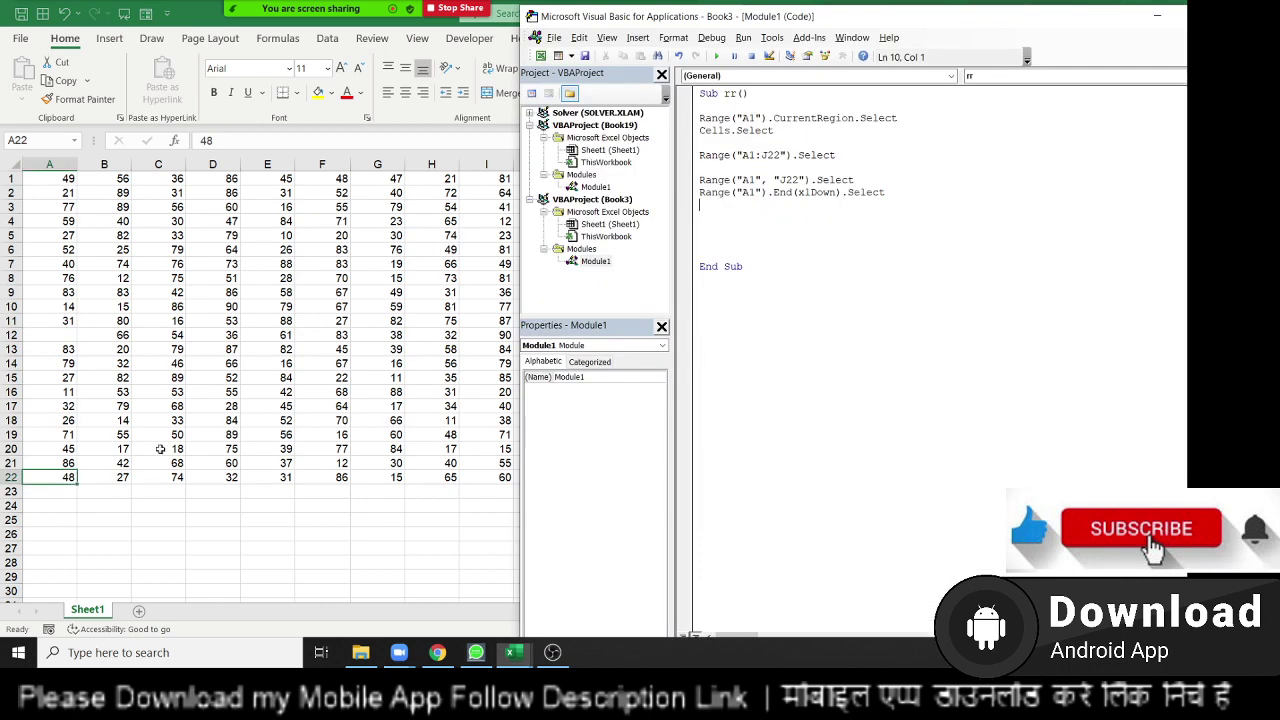
{"action": "type", "text": "range"}
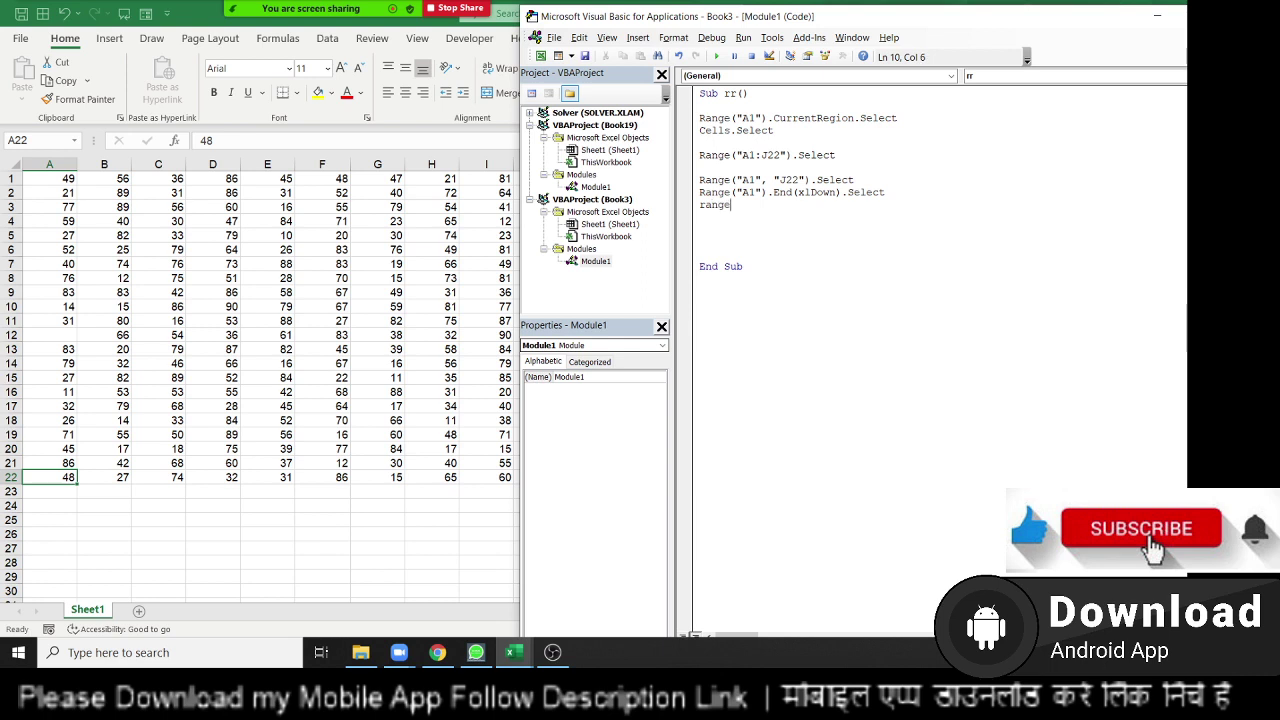
{"action": "type", "text": "(\""}
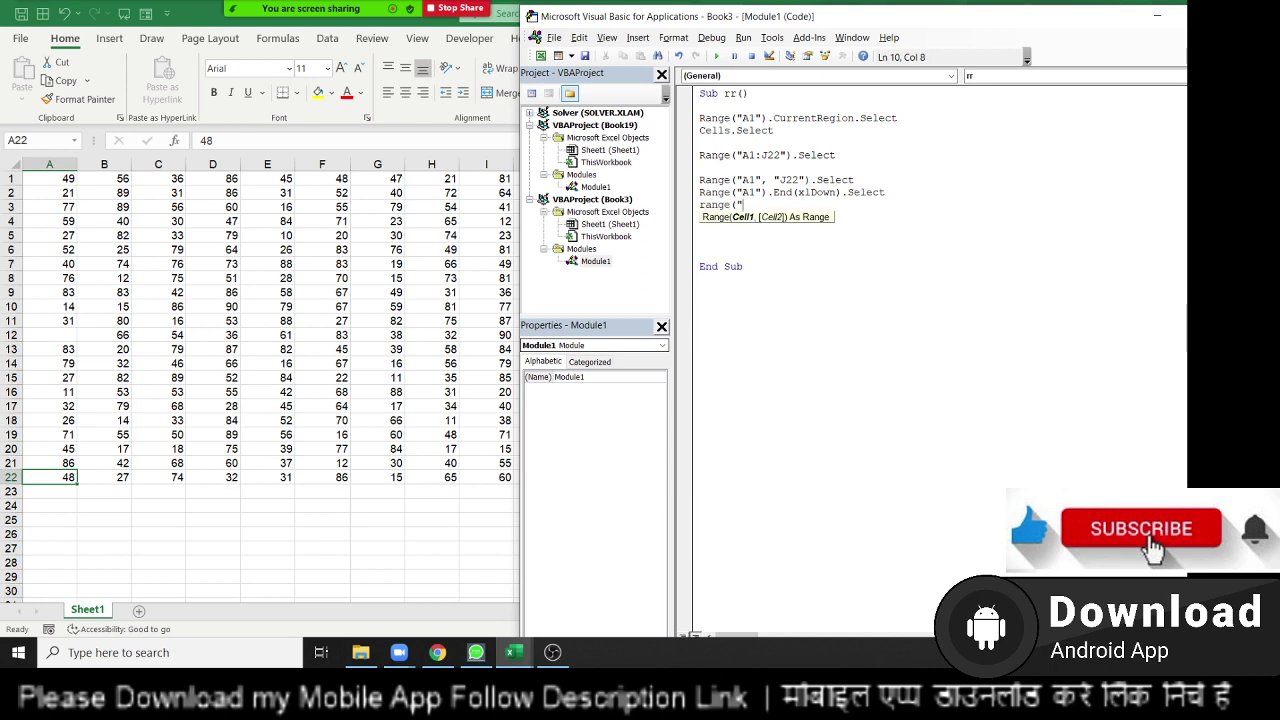
{"action": "type", "text": "A6500"}
{"action": "type", "text": "0\")."}
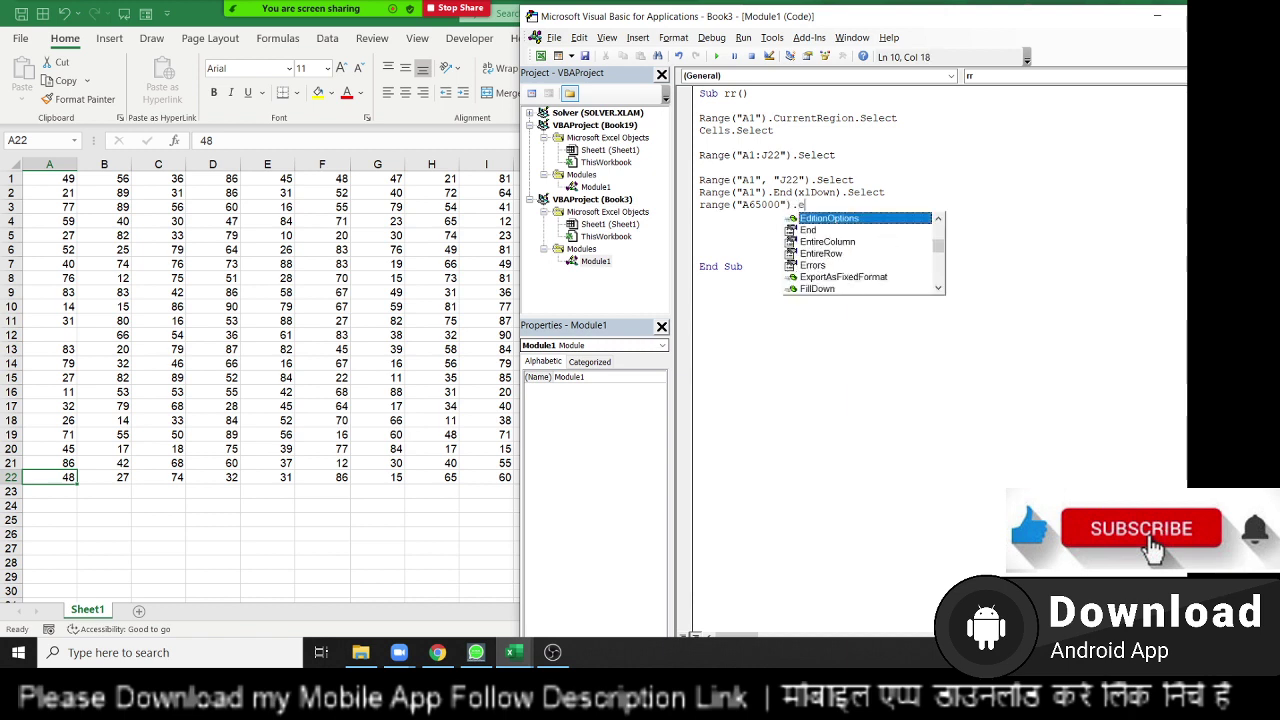
{"action": "type", "text": "End("}
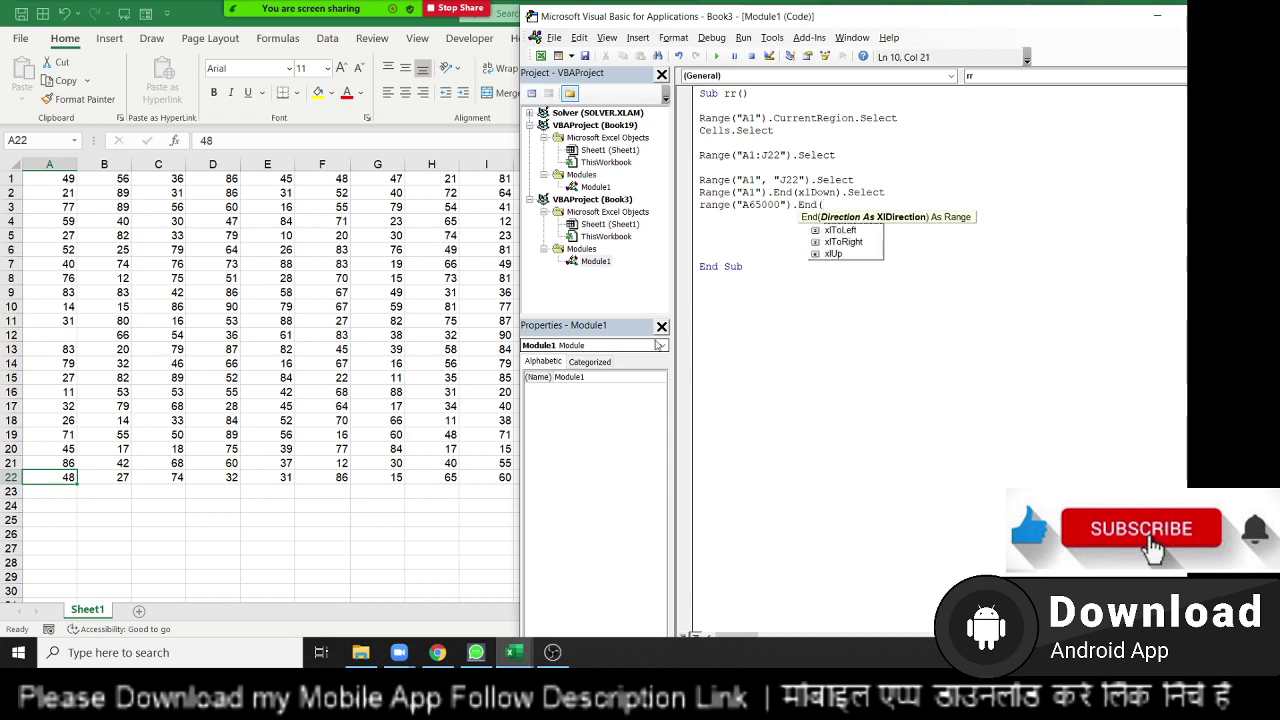
{"action": "type", "text": "xlu"}
{"action": "key", "text": "Tab"}
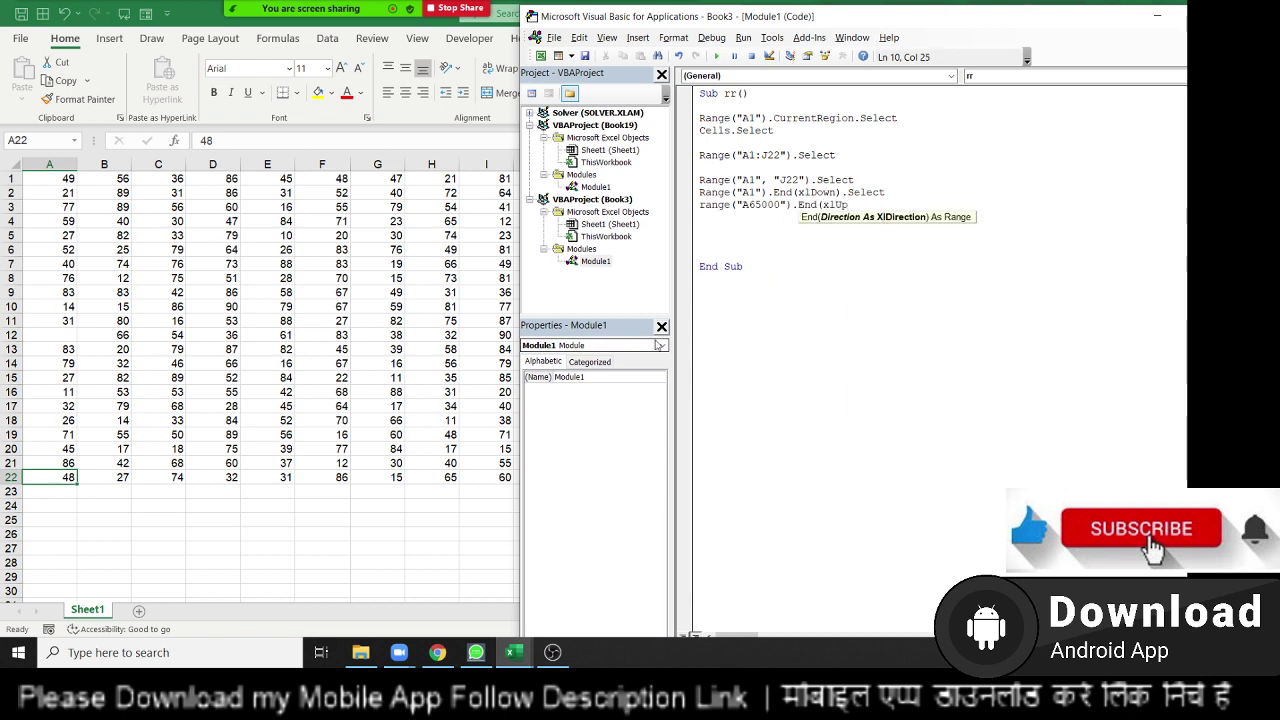
{"action": "type", "text": ").of"}
{"action": "key", "text": "Tab"}
{"action": "type", "text": "("}
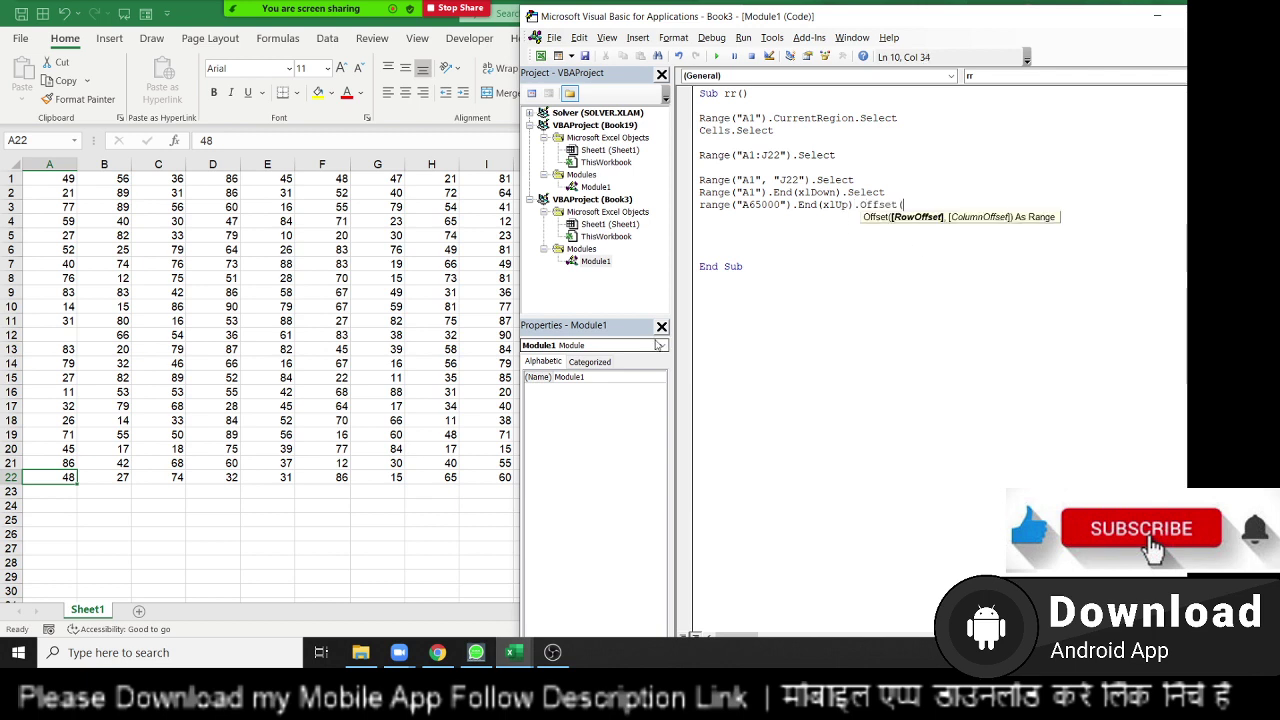
{"action": "type", "text": "1,0"}
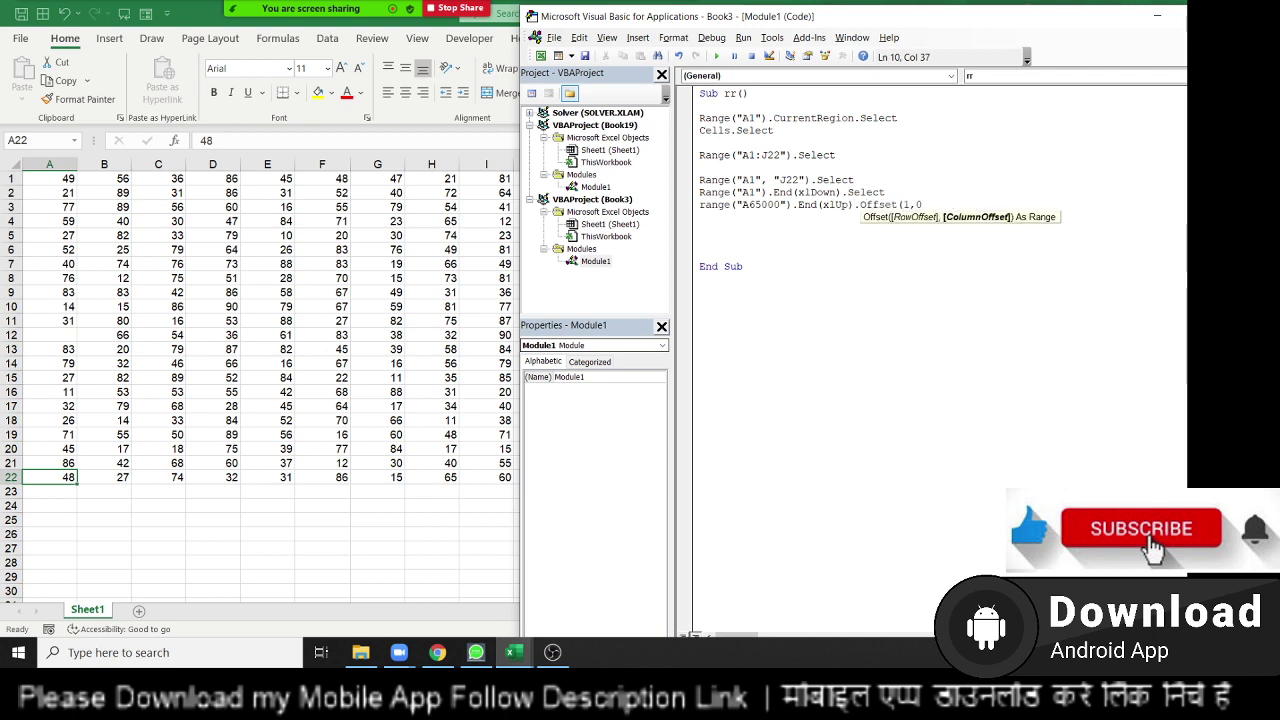
{"action": "type", "text": "_)"}
{"action": "key", "text": "BackSpace"}
{"action": "key", "text": "BackSpace"}
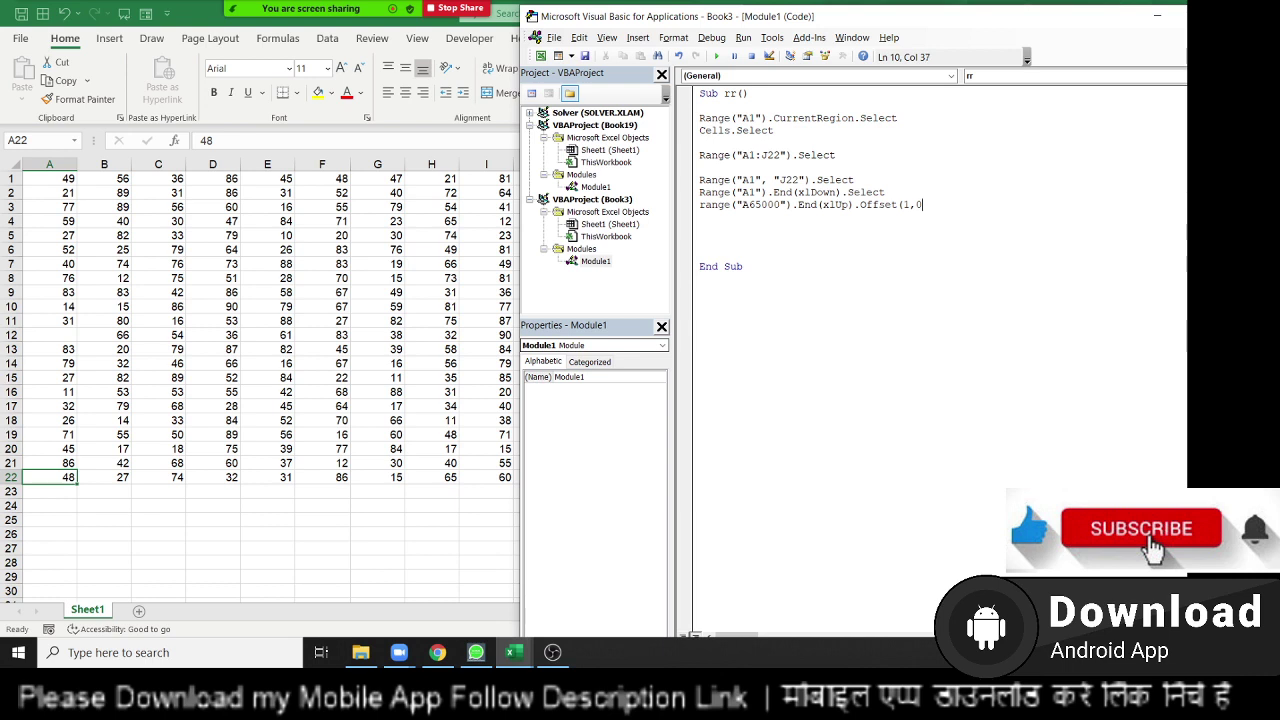
{"action": "type", "text": ".v"}
{"action": "key", "text": "Tab"}
{"action": "key", "text": "BackSpace"}
{"action": "key", "text": "BackSpace"}
{"action": "key", "text": "BackSpace"}
{"action": "key", "text": "BackSpace"}
{"action": "key", "text": "BackSpace"}
{"action": "key", "text": "BackSpace"}
{"action": "key", "text": "BackSpace"}
{"action": "key", "text": "BackSpace"}
{"action": "key", "text": "BackSpace"}
{"action": "key", "text": "BackSpace"}
{"action": "key", "text": "BackSpace"}
{"action": "key", "text": "BackSpace"}
{"action": "key", "text": "BackSpace"}
{"action": "key", "text": "BackSpace"}
{"action": "key", "text": "BackSpace"}
{"action": "key", "text": "BackSpace"}
{"action": "key", "text": "BackSpace"}
{"action": "type", "text": "."}
{"action": "type", "text": "sel"}
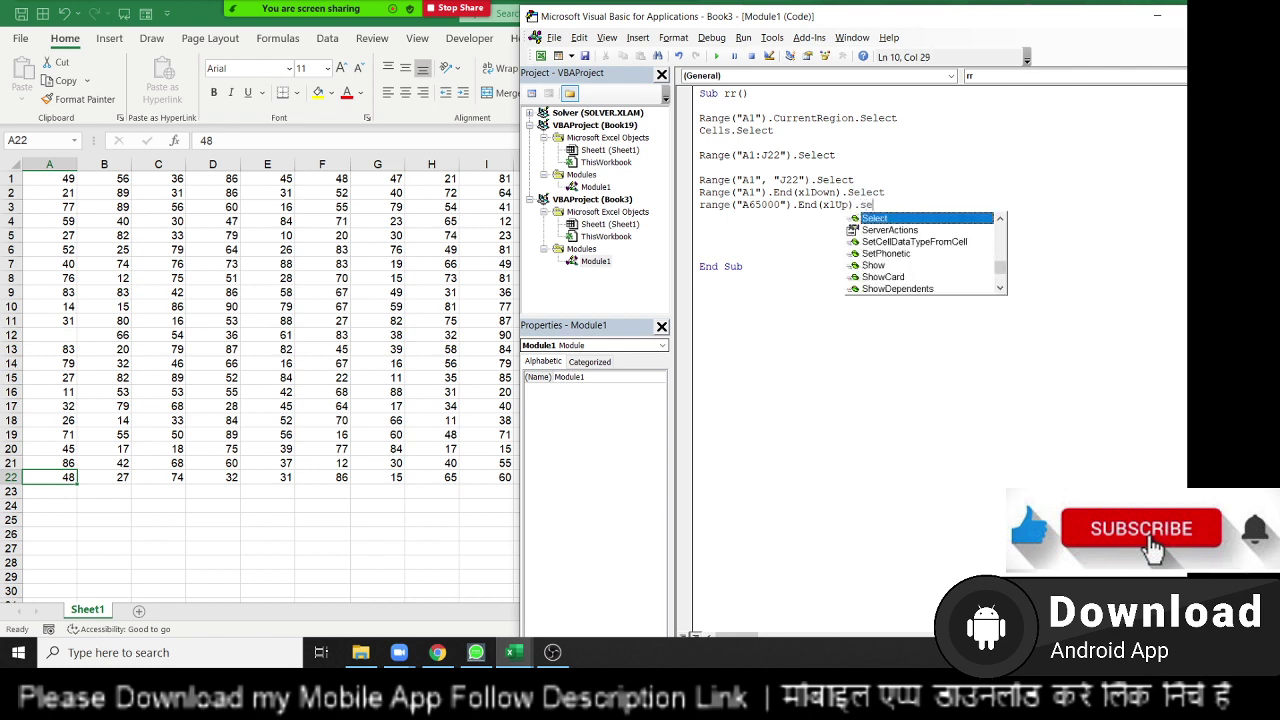
{"action": "key", "text": "Tab"}
{"action": "key", "text": "Return"}
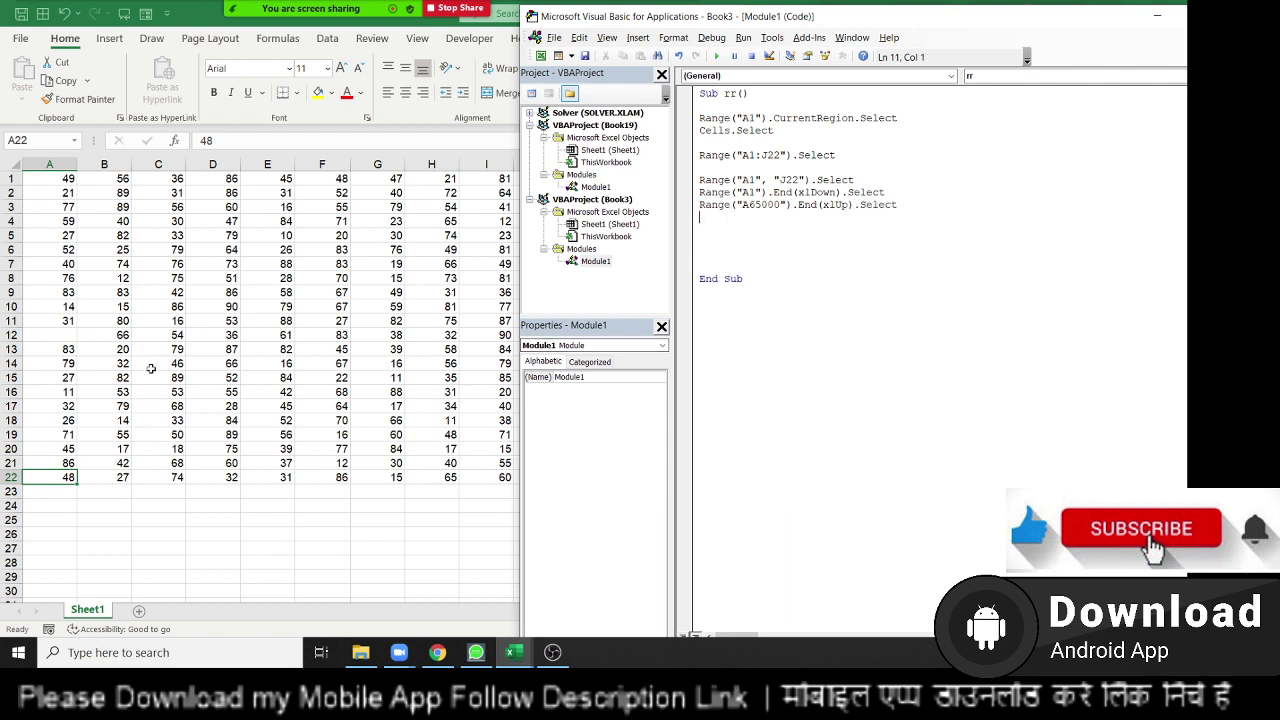
Step: Go to A65000 via the Name Box, jump up to A22, then pick A23 and return to the code
{"action": "left_click", "coordinate": [22, 140]}
{"action": "type", "text": "a"}
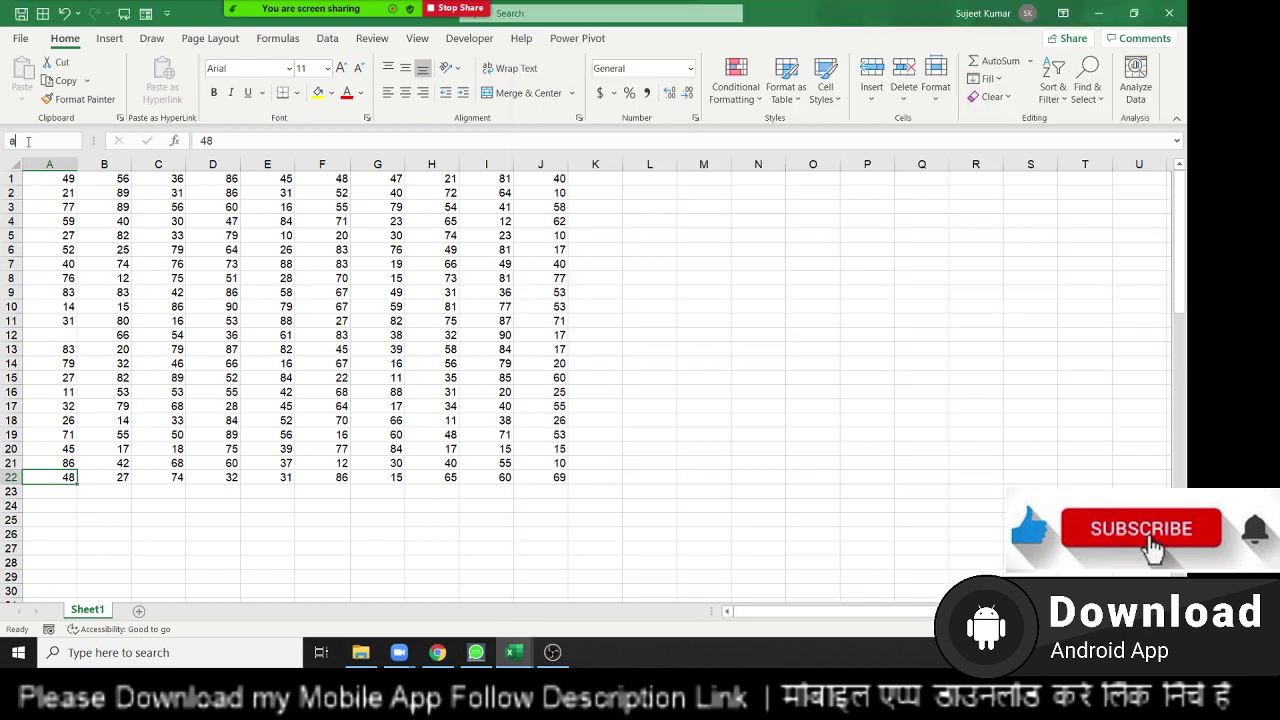
{"action": "type", "text": "650000"}
{"action": "key", "text": "BackSpace"}
{"action": "key", "text": "Return"}
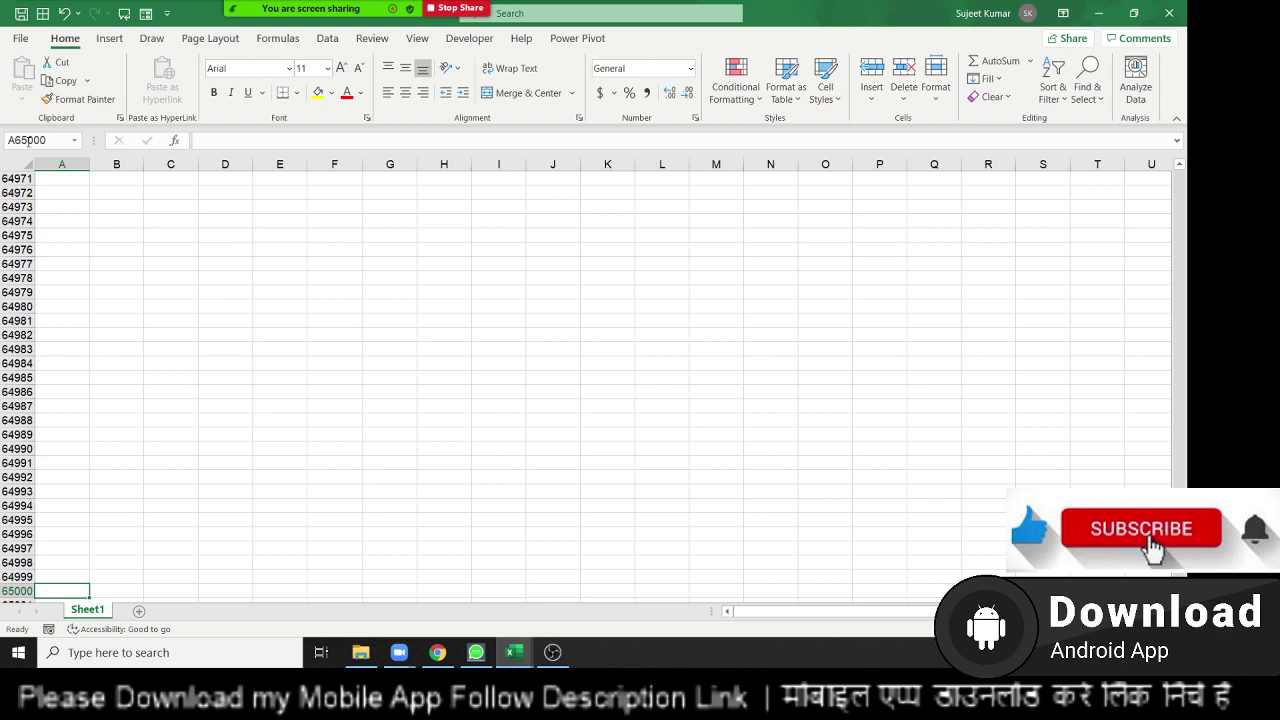
{"action": "key", "text": "ctrl+Up"}
{"action": "scroll", "coordinate": [300, 380], "scroll_direction": "up", "scroll_amount": 3}
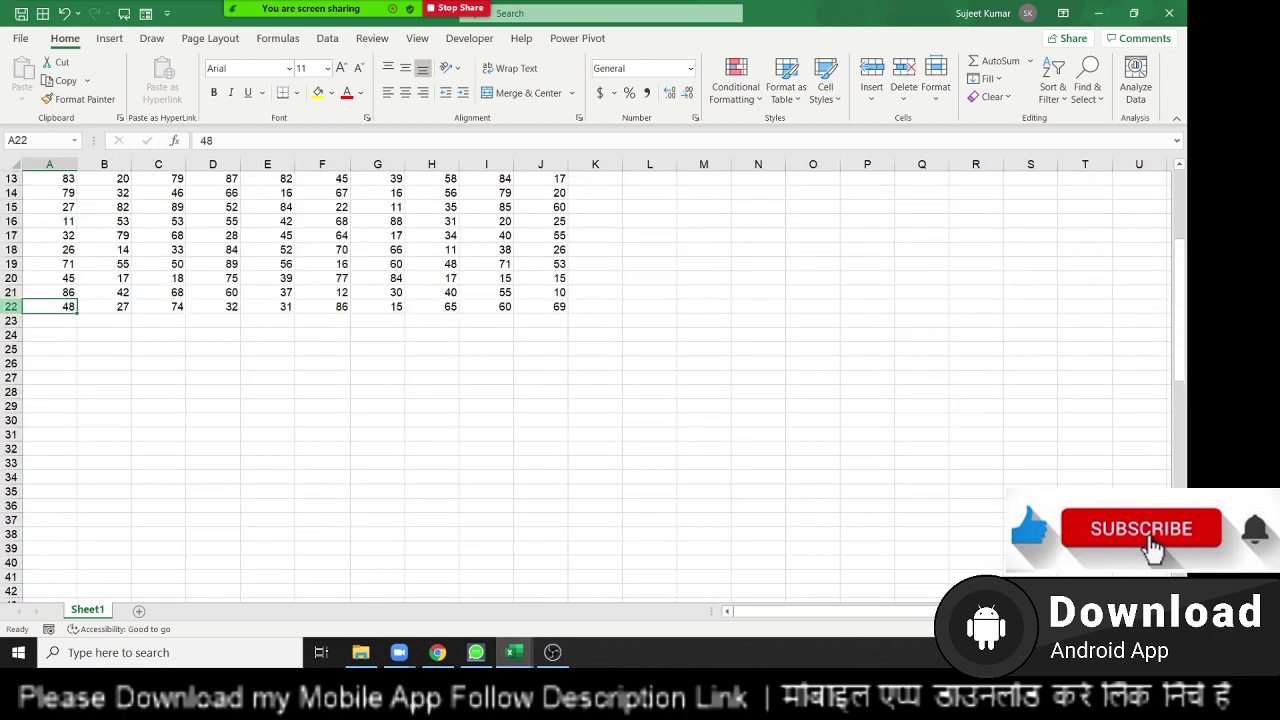
{"action": "scroll", "coordinate": [300, 380], "scroll_direction": "up", "scroll_amount": 4}
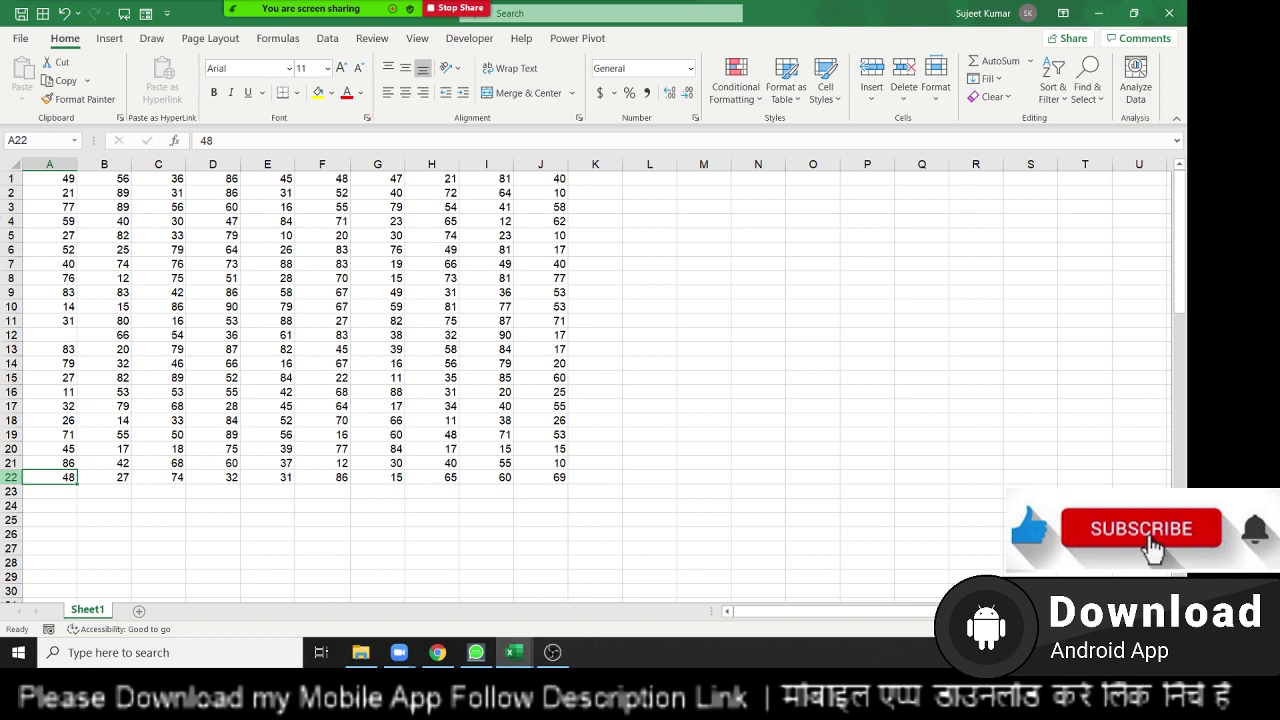
{"action": "left_click", "coordinate": [49, 491]}
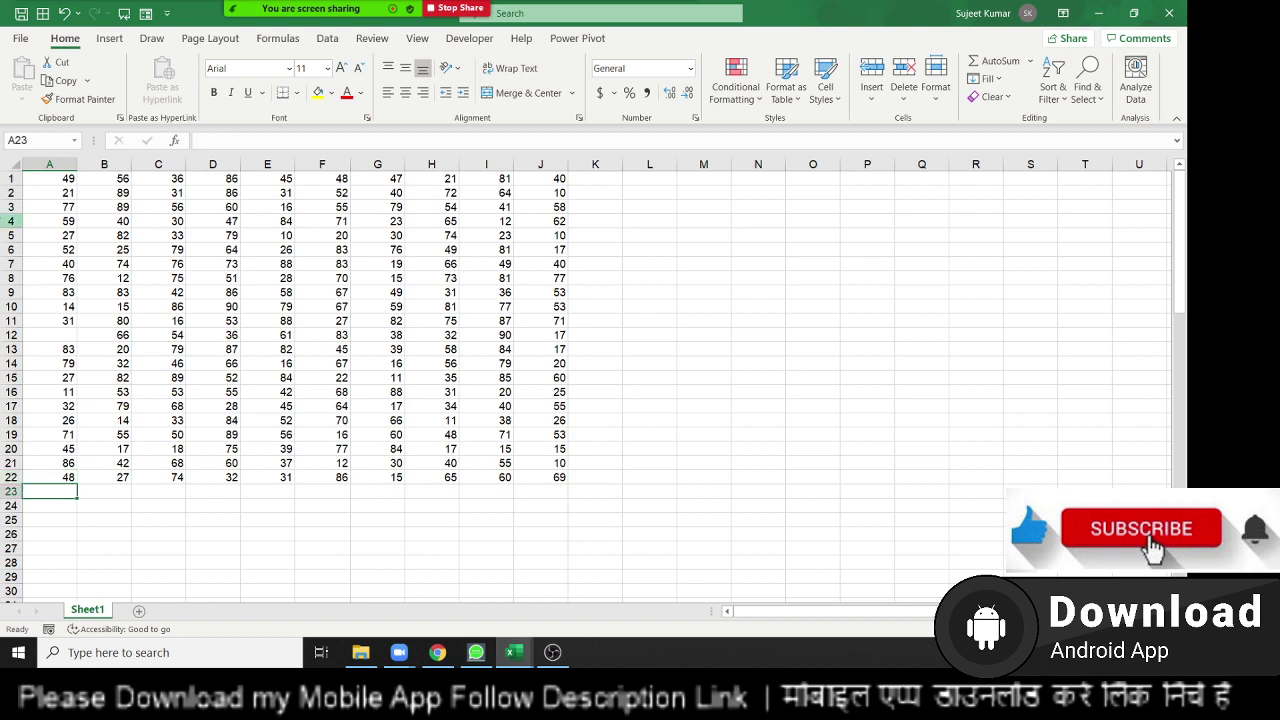
{"action": "key", "text": "alt+F11"}
{"action": "double_click", "coordinate": [862, 192]}
Step: Change line 10 to Range("A65000").End(xlUp).Offset(1, 0).Select
{"action": "left_click", "coordinate": [898, 204]}
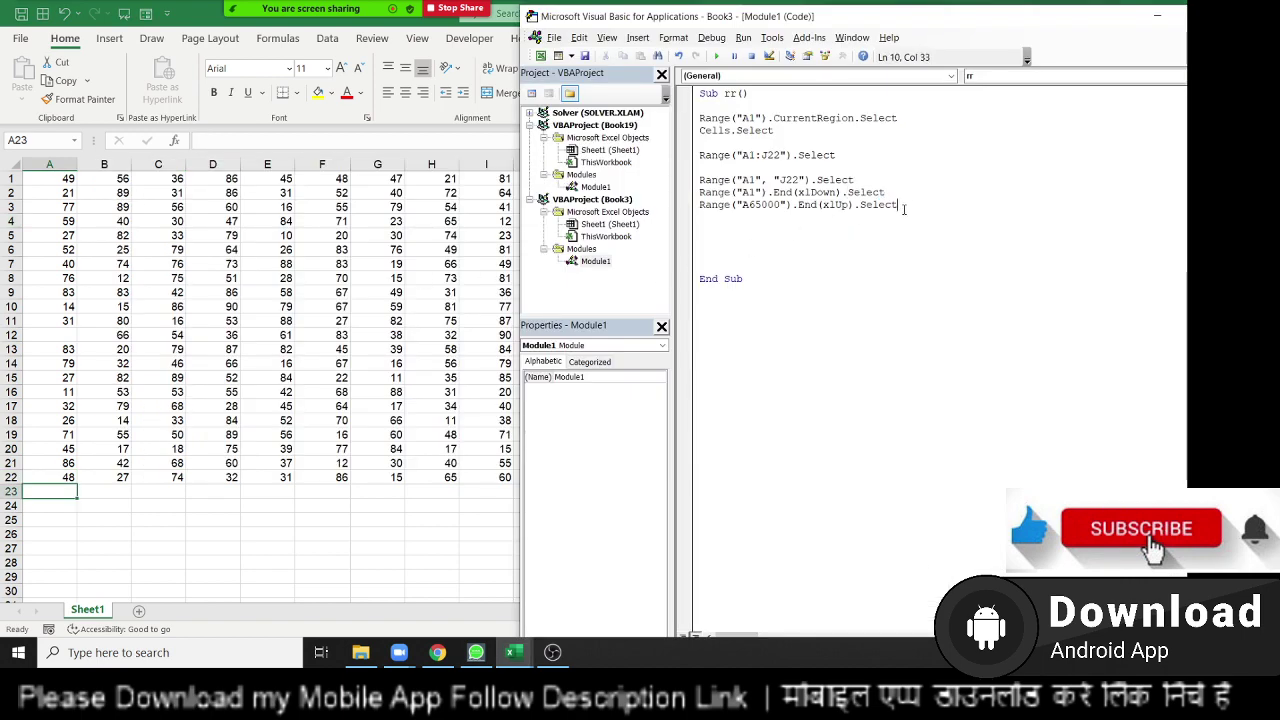
{"action": "double_click", "coordinate": [878, 204]}
{"action": "key", "text": "Delete"}
{"action": "type", "text": "of"}
{"action": "key", "text": "BackSpace"}
{"action": "key", "text": "BackSpace"}
{"action": "key", "text": "BackSpace"}
{"action": "type", "text": ".of"}
{"action": "key", "text": "Tab"}
{"action": "type", "text": "(1,0"}
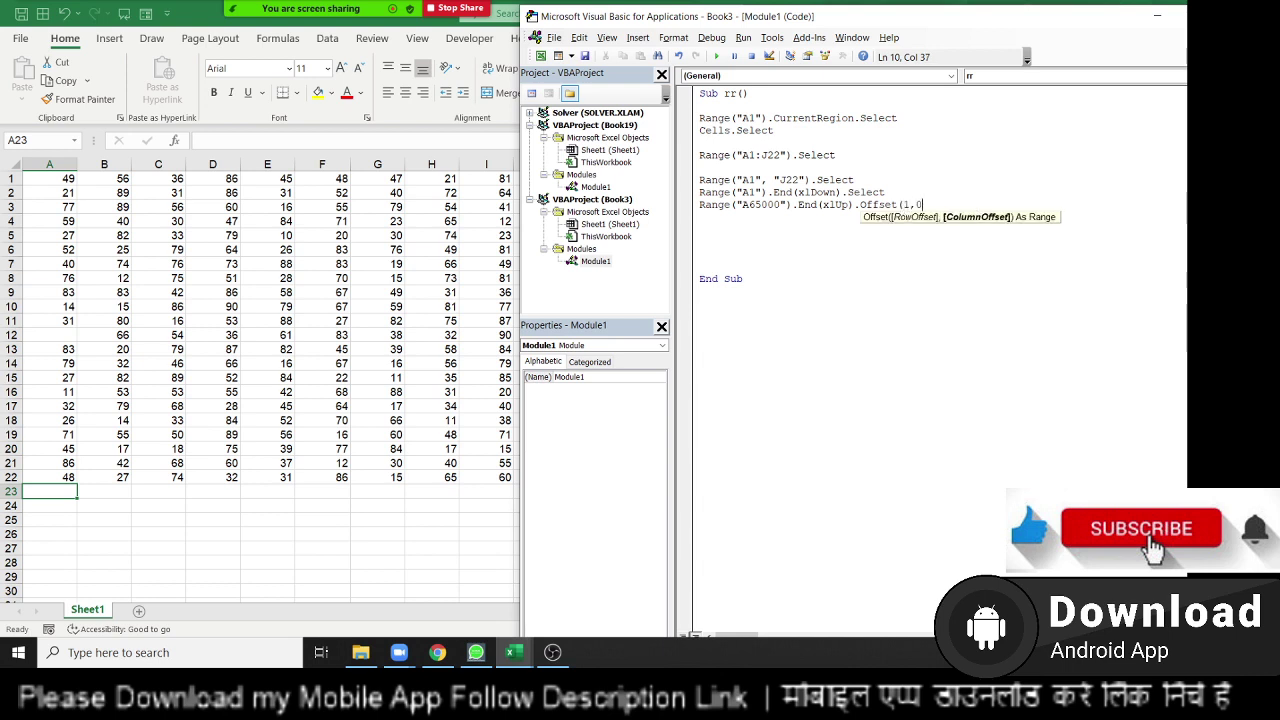
{"action": "type", "text": ").se"}
{"action": "key", "text": "Tab"}
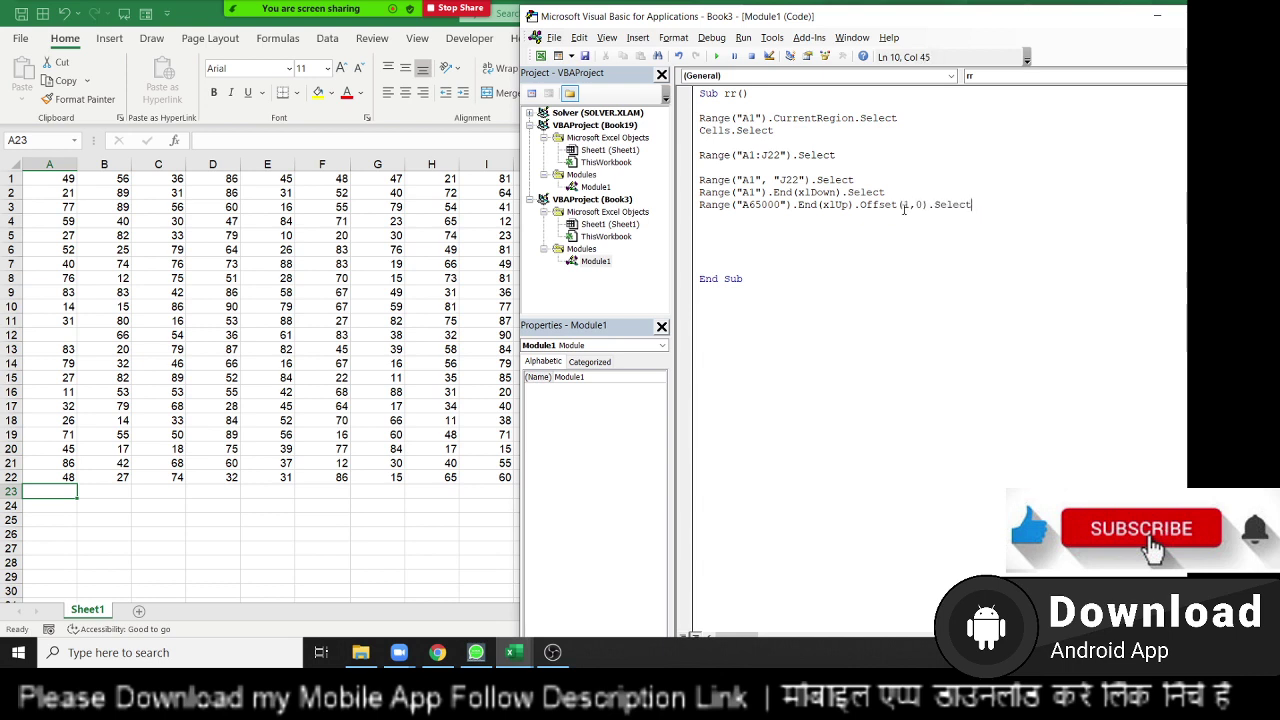
{"action": "key", "text": "Return"}
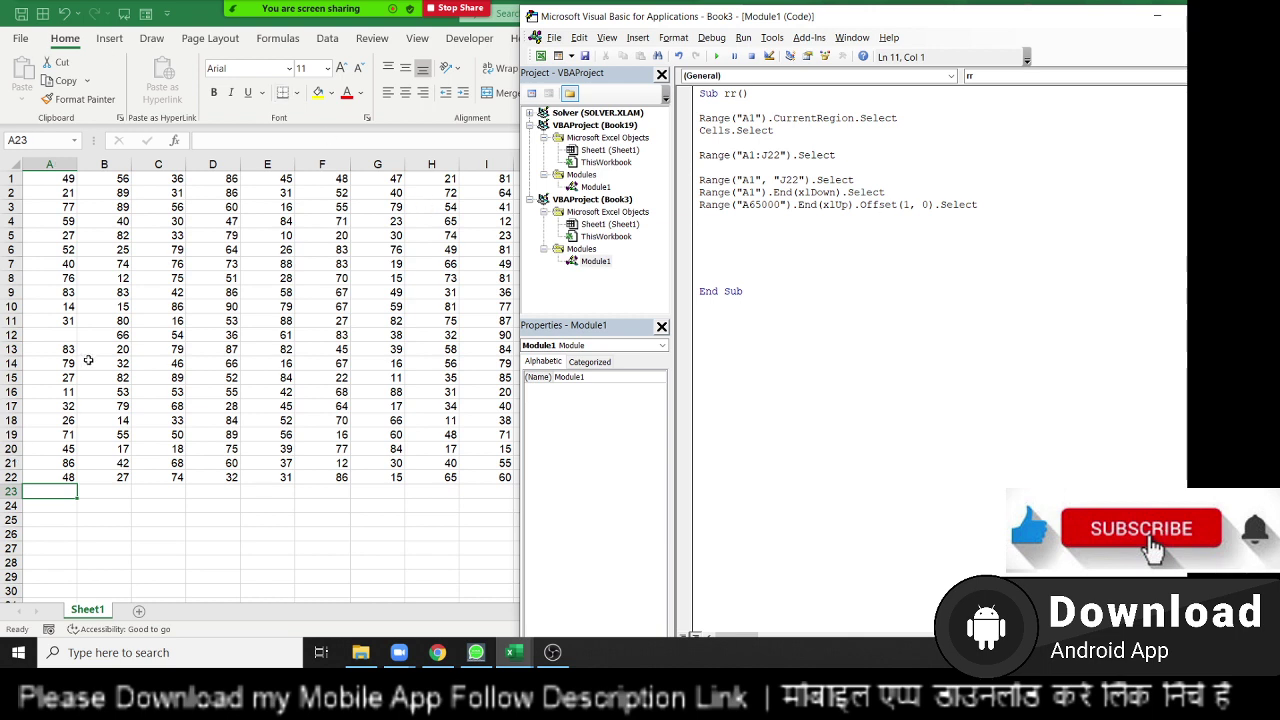
Step: Enter 85 in cell A12 and select the A1:J22 data block on the sheet
{"action": "left_click", "coordinate": [62, 338]}
{"action": "key", "text": "ctrl+shift+m"}
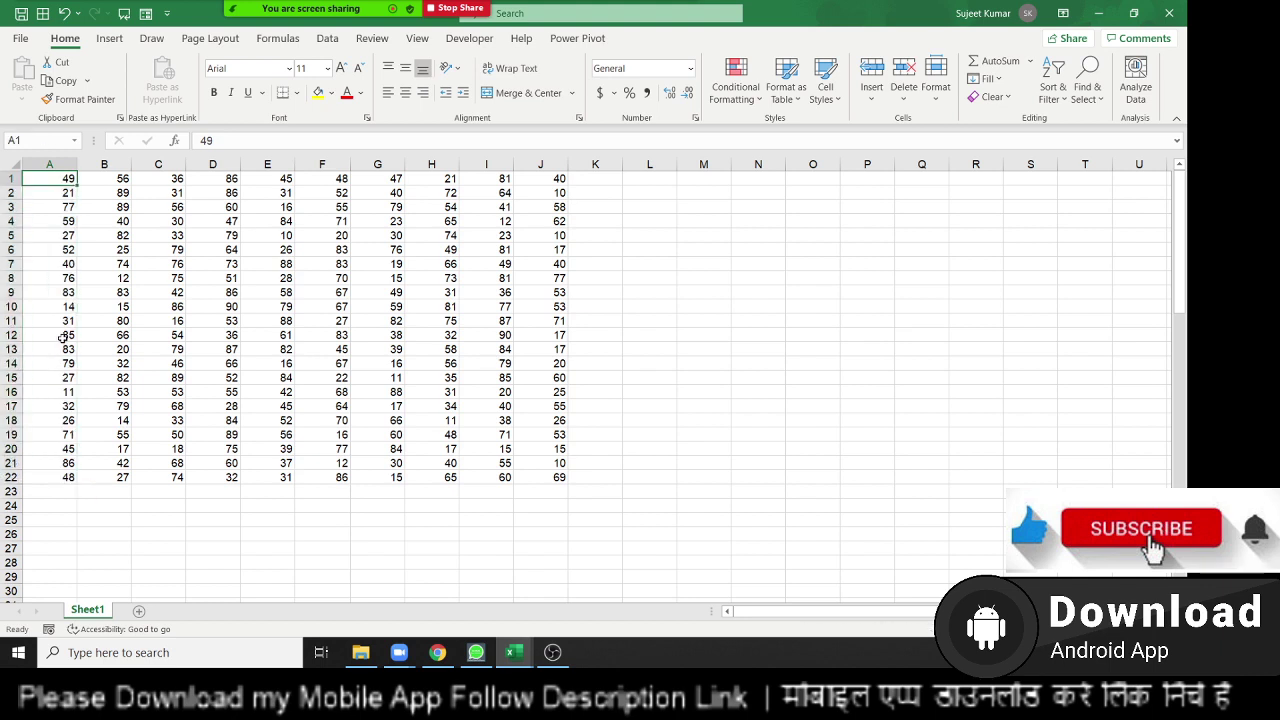
{"action": "key", "text": "ctrl+shift+Right"}
{"action": "key", "text": "ctrl+shift+Down"}
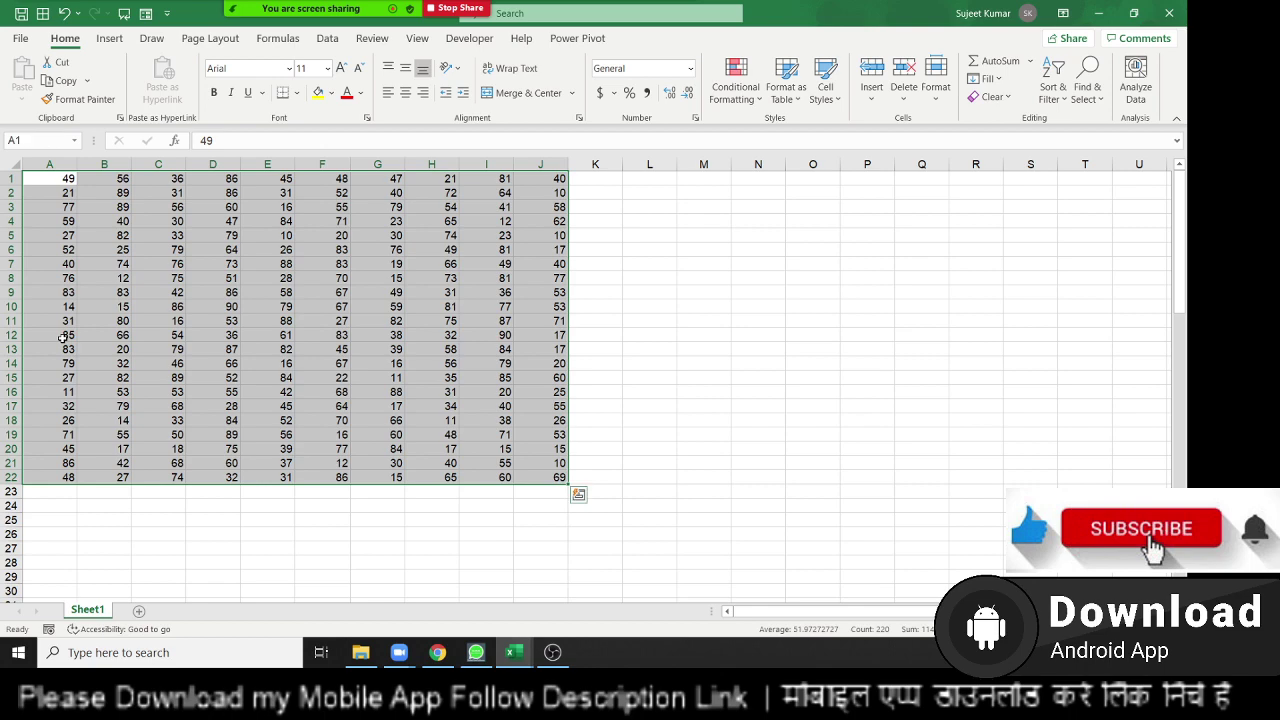
{"action": "key", "text": "alt+F11"}
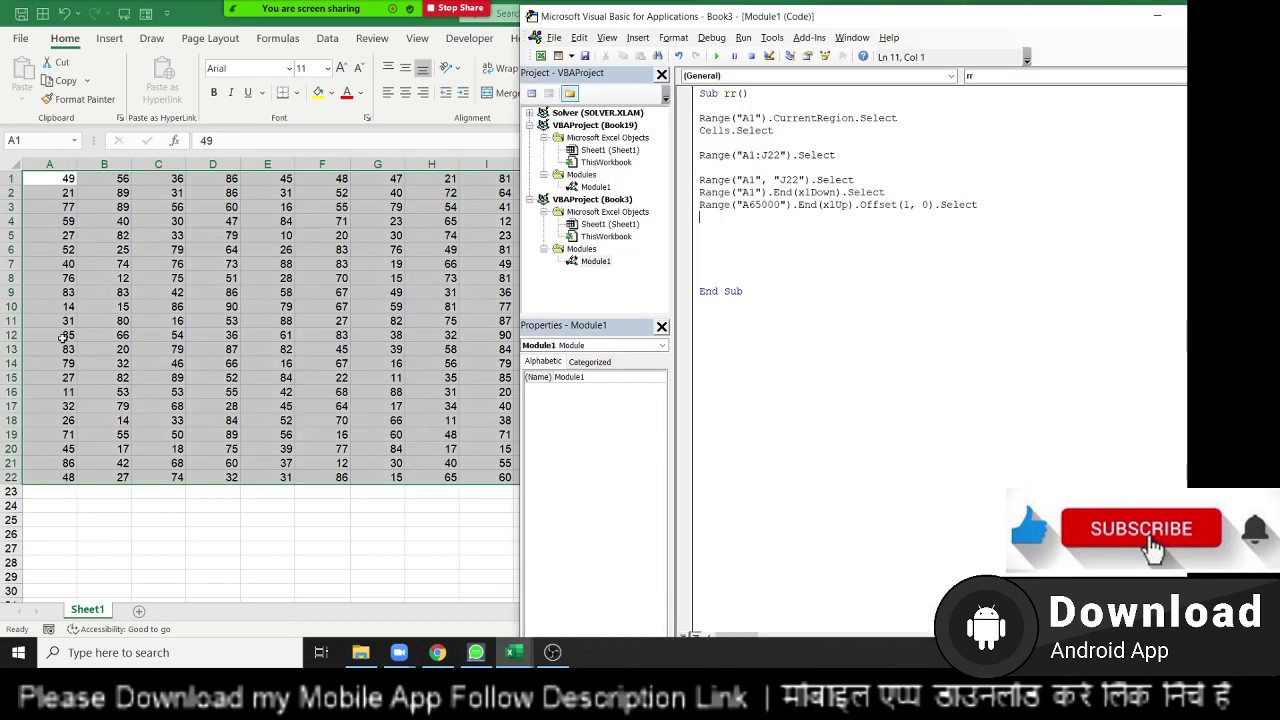
Step: Add the line Range("A1", Range("A1").End(xlToRight)).Select before End Sub
{"action": "key", "text": "Return"}
{"action": "type", "text": "range"}
{"action": "type", "text": "*"}
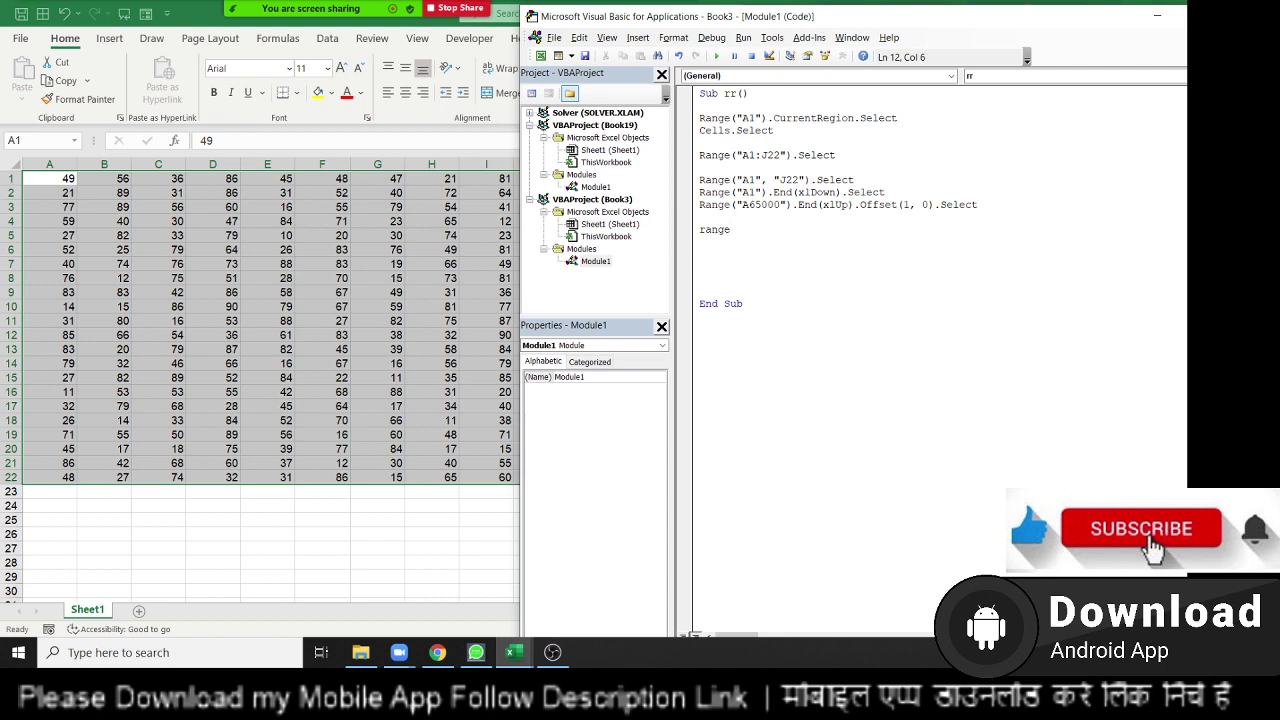
{"action": "type", "text": "(\"A"}
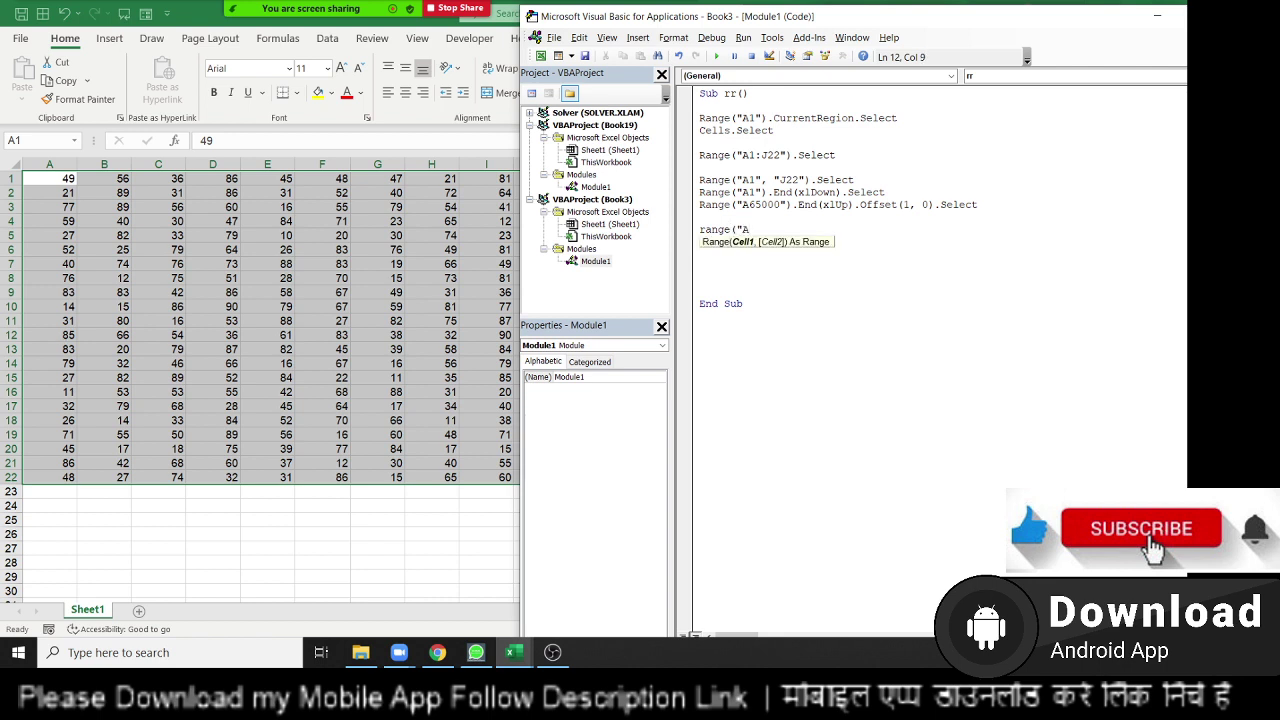
{"action": "type", "text": "1"}
{"action": "type", "text": ","}
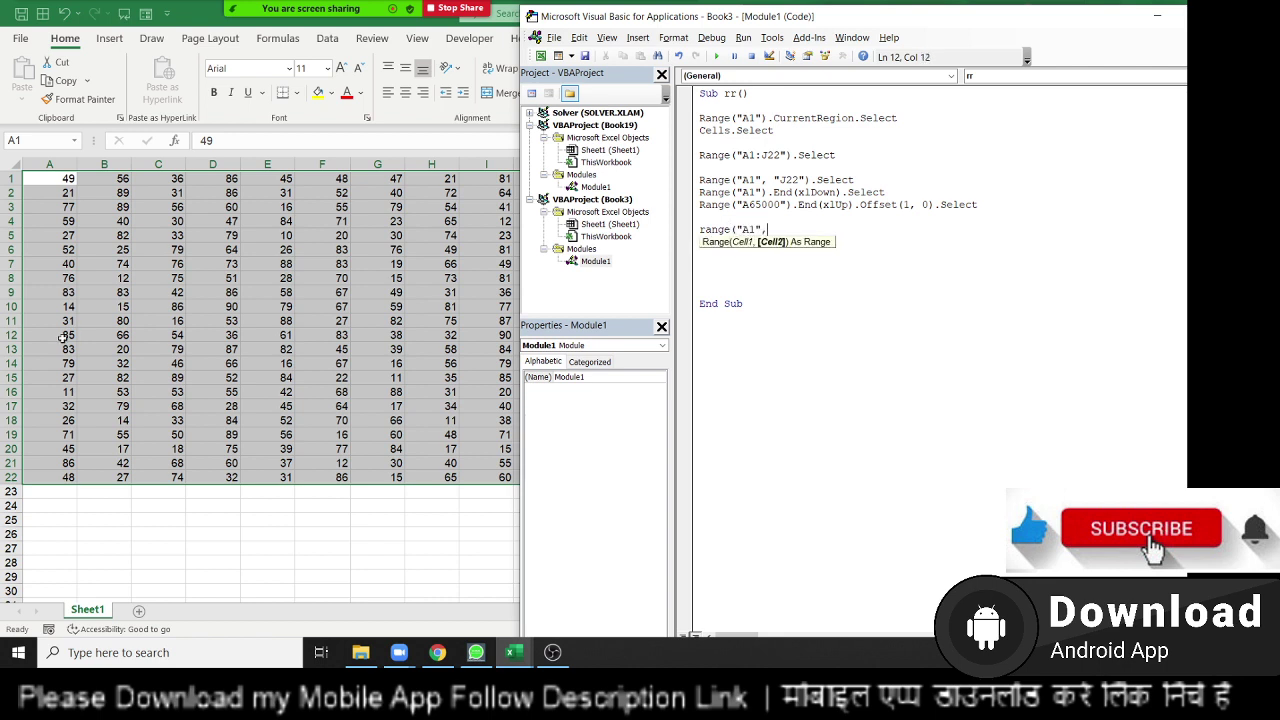
{"action": "type", "text": "range"}
{"action": "type", "text": "("}
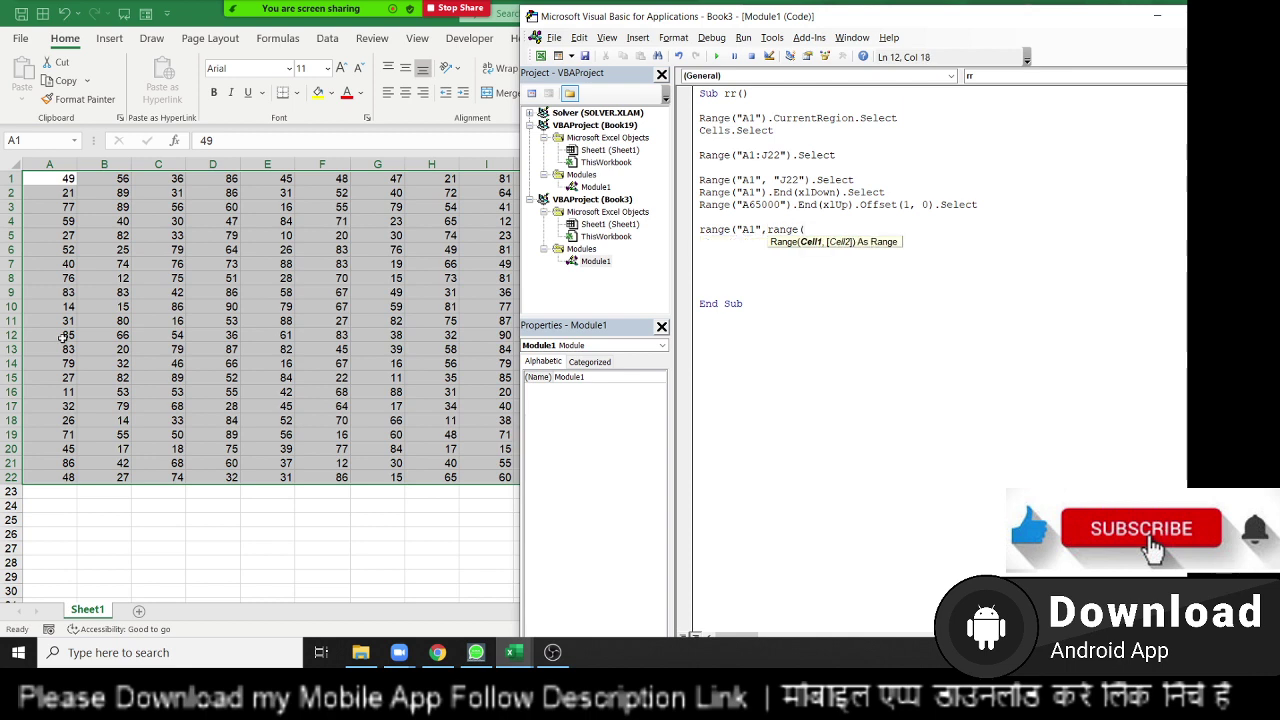
{"action": "type", "text": "\"A1"}
{"action": "type", "text": ").E"}
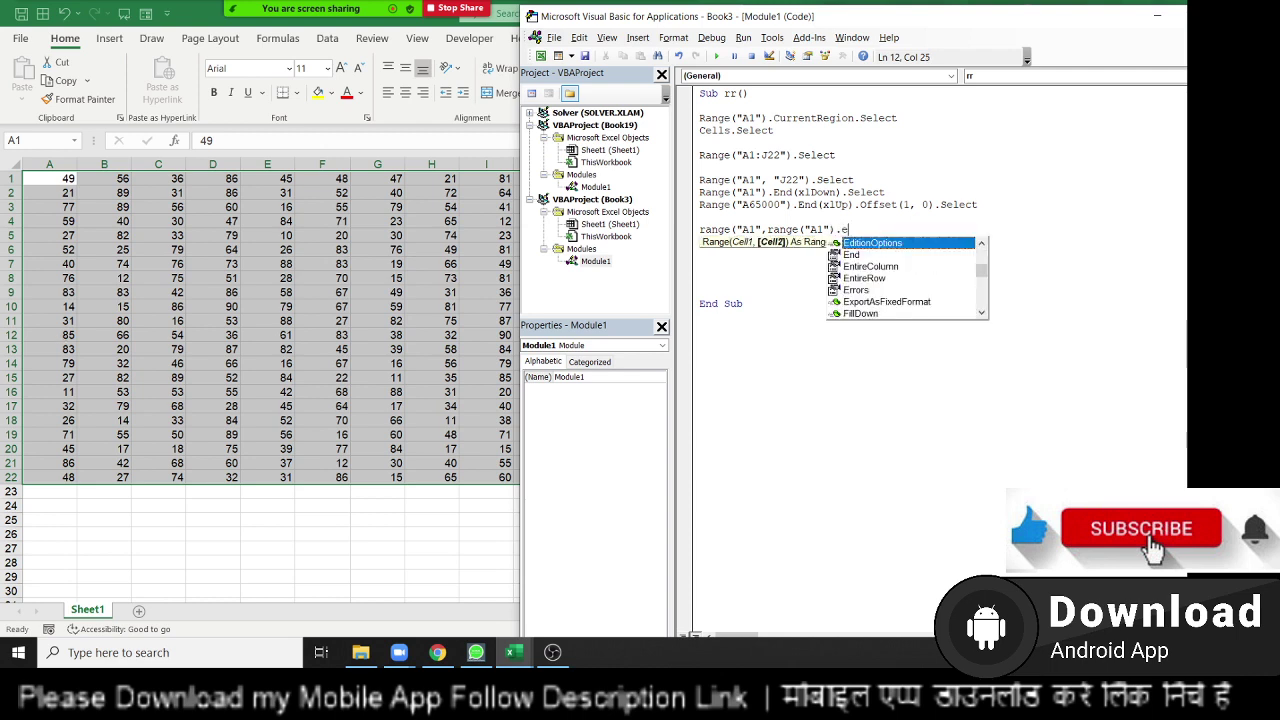
{"action": "type", "text": "nd("}
{"action": "key", "text": "Down"}
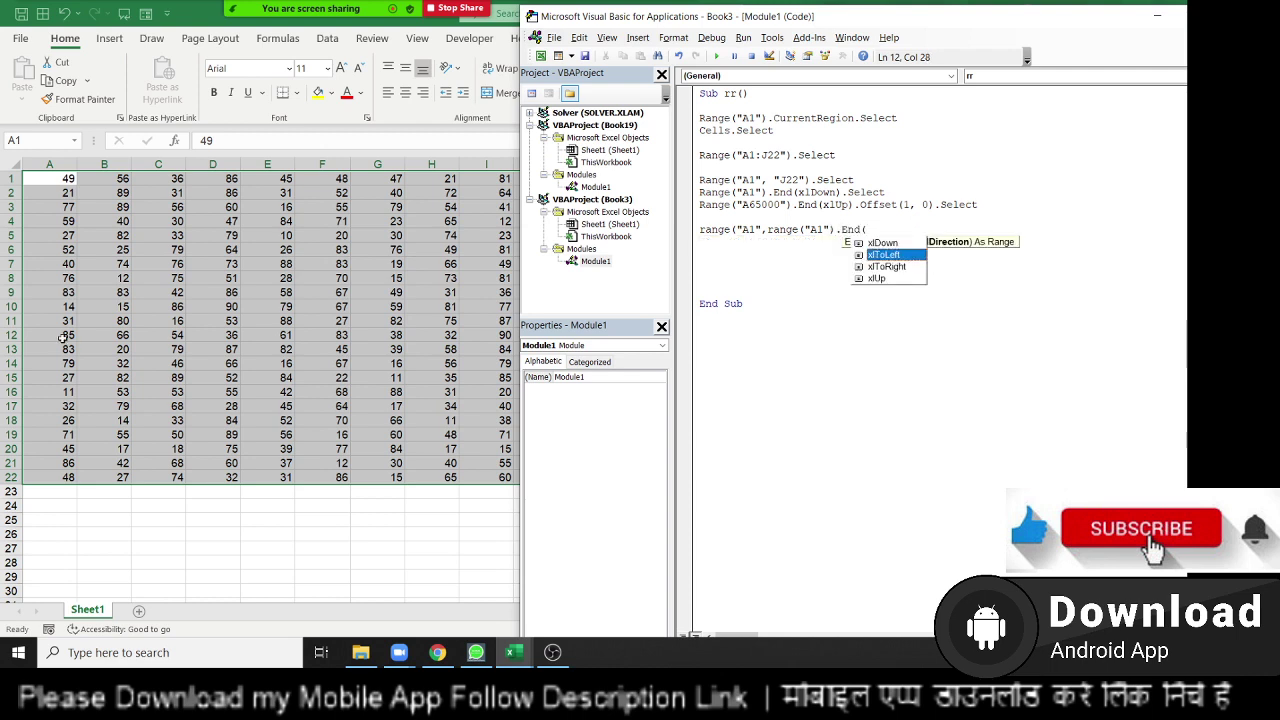
{"action": "key", "text": "Down"}
{"action": "key", "text": "Tab"}
{"action": "type", "text": ")"}
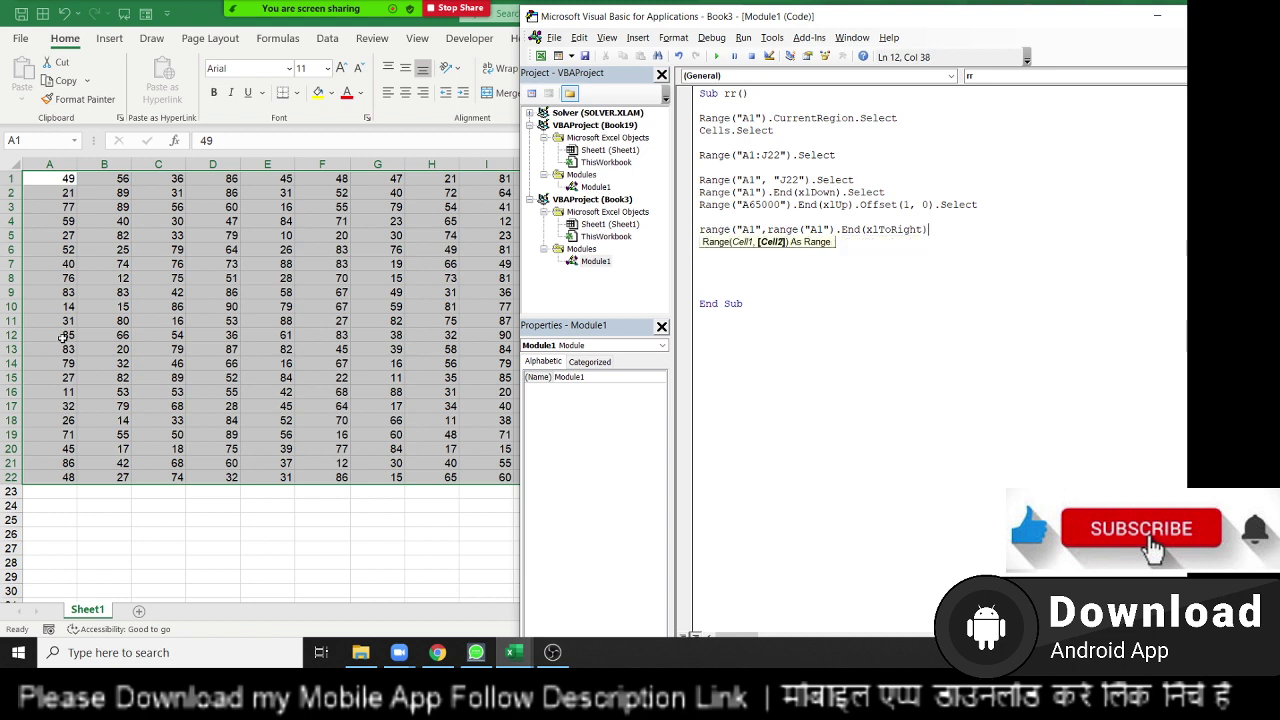
{"action": "type", "text": ").se"}
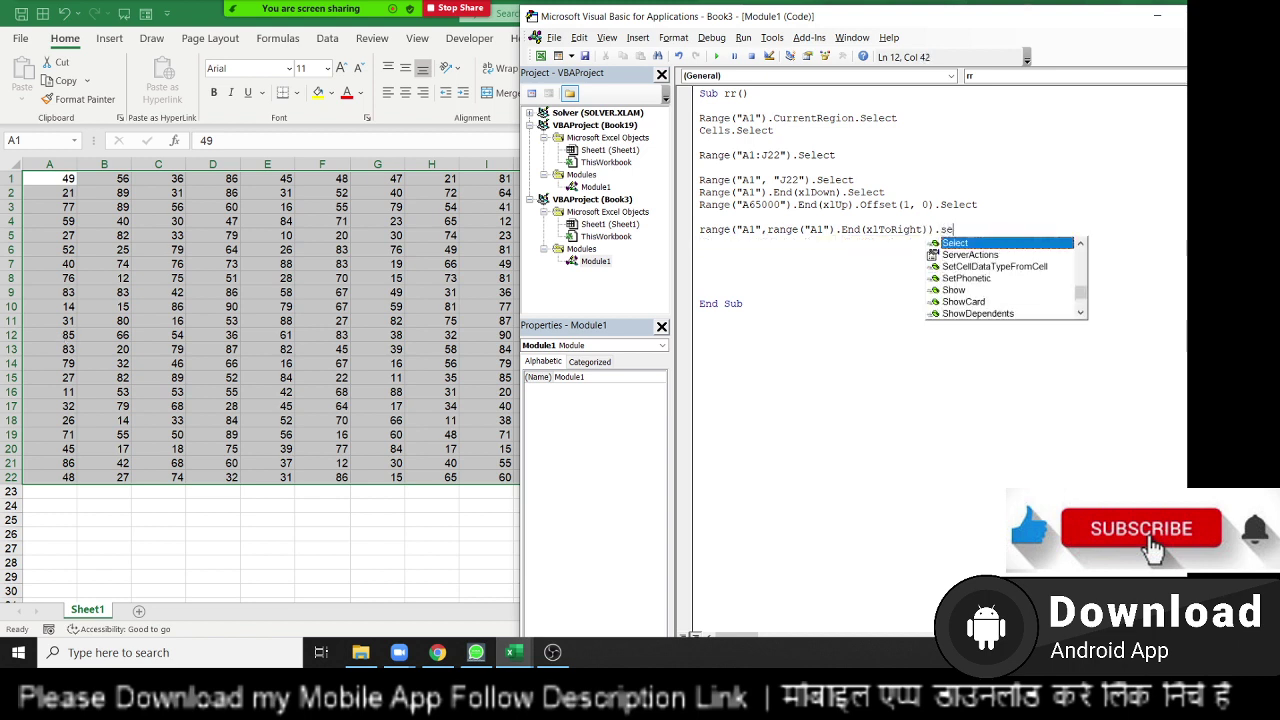
{"action": "key", "text": "Tab"}
{"action": "key", "text": "Return"}
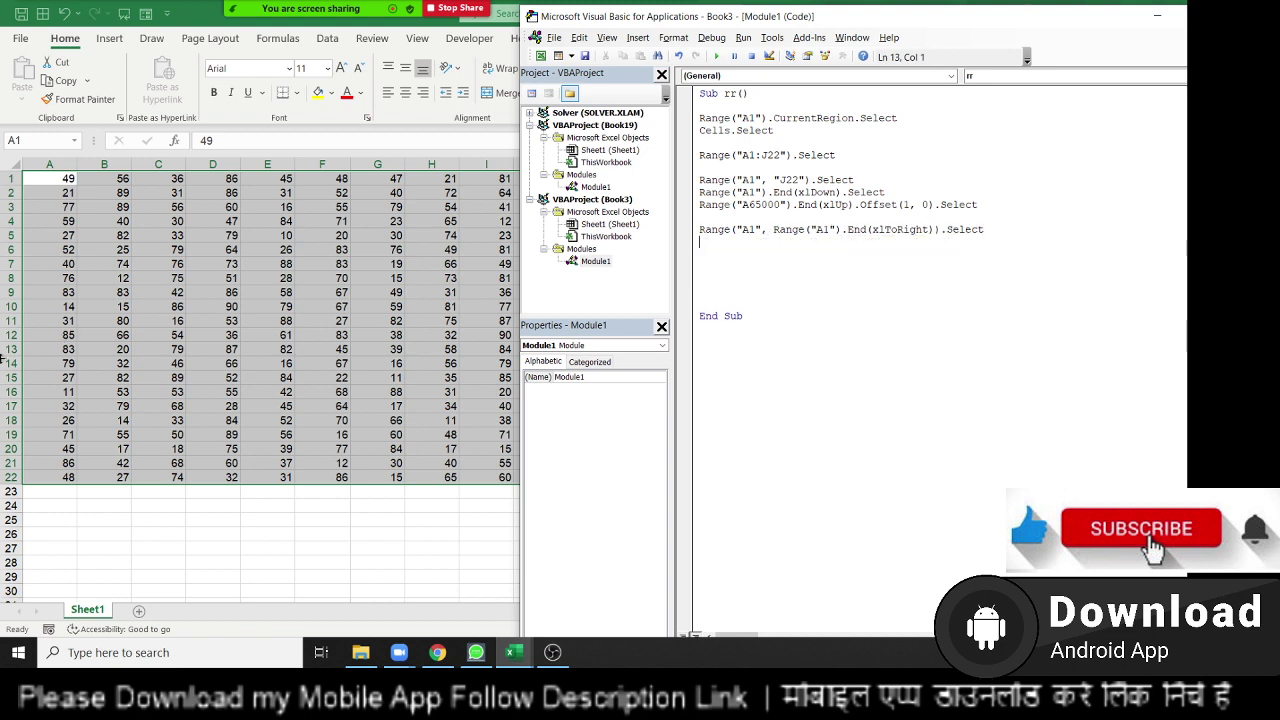
{"action": "left_click", "coordinate": [873, 258]}
Step: Step macro rr with F8, jumping to the xlToRight selection line and running it to End Sub
{"action": "left_click", "coordinate": [62, 178]}
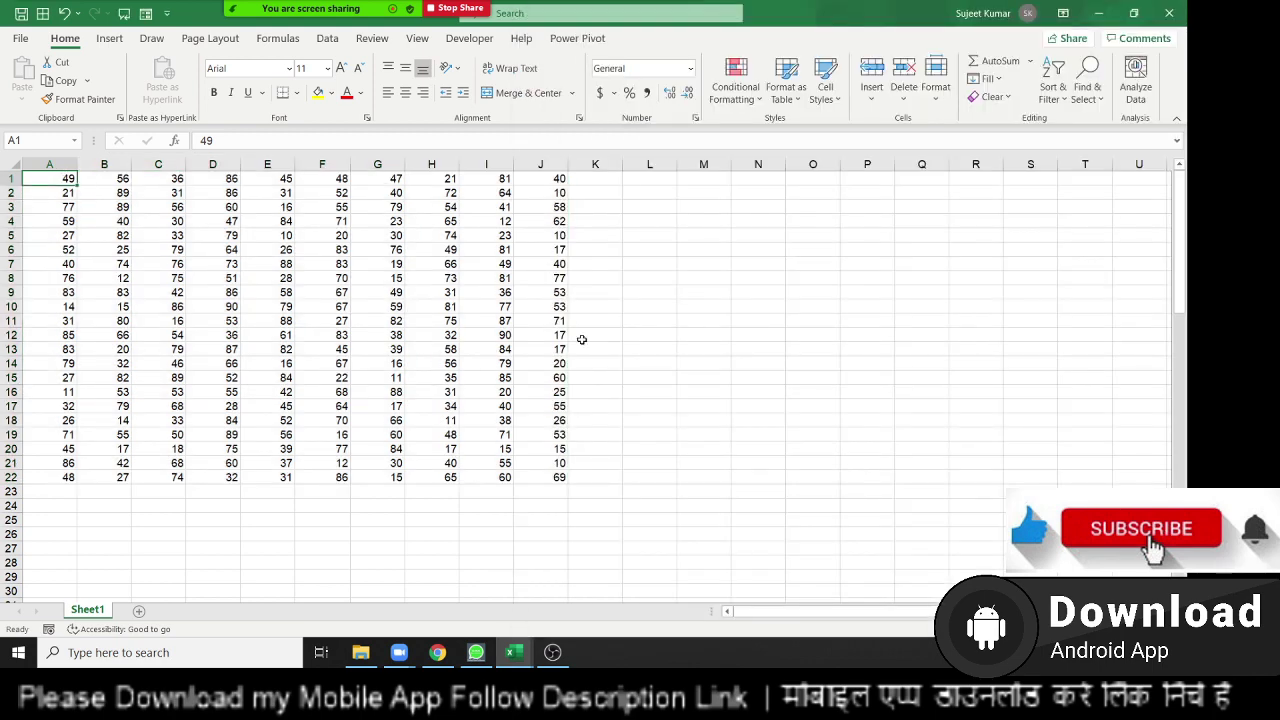
{"action": "key", "text": "alt+F11"}
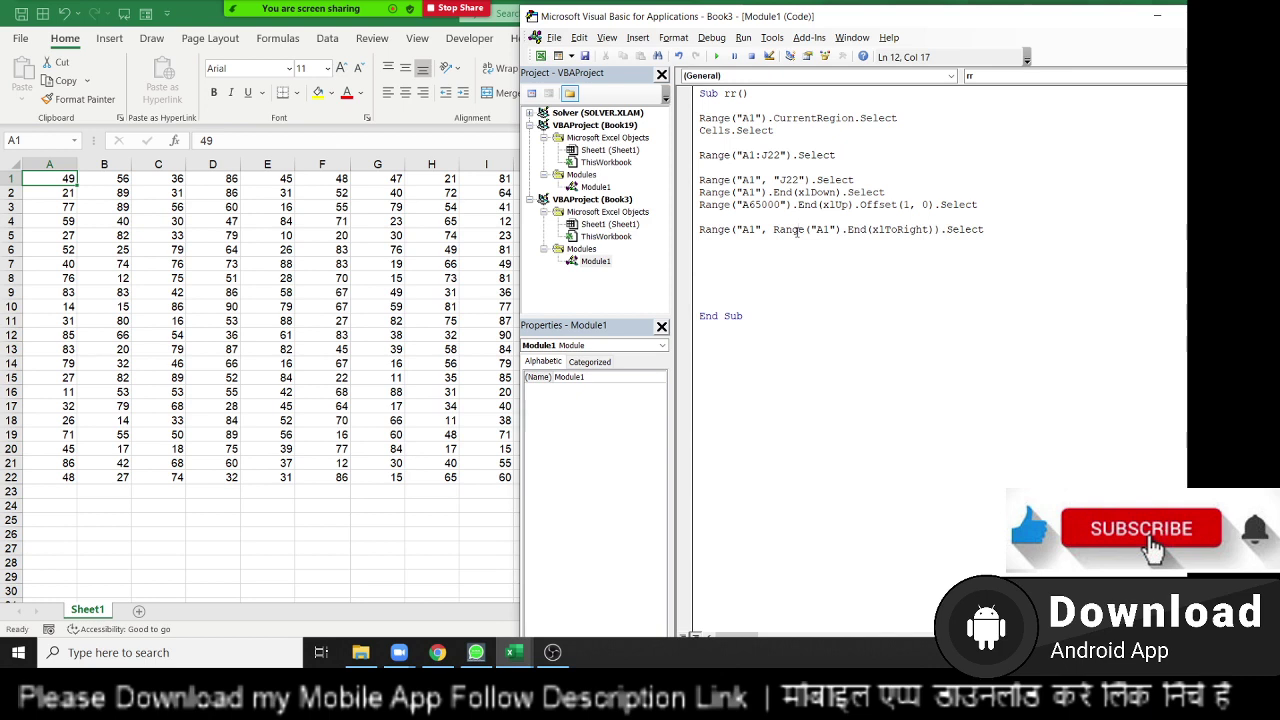
{"action": "key", "text": "F8"}
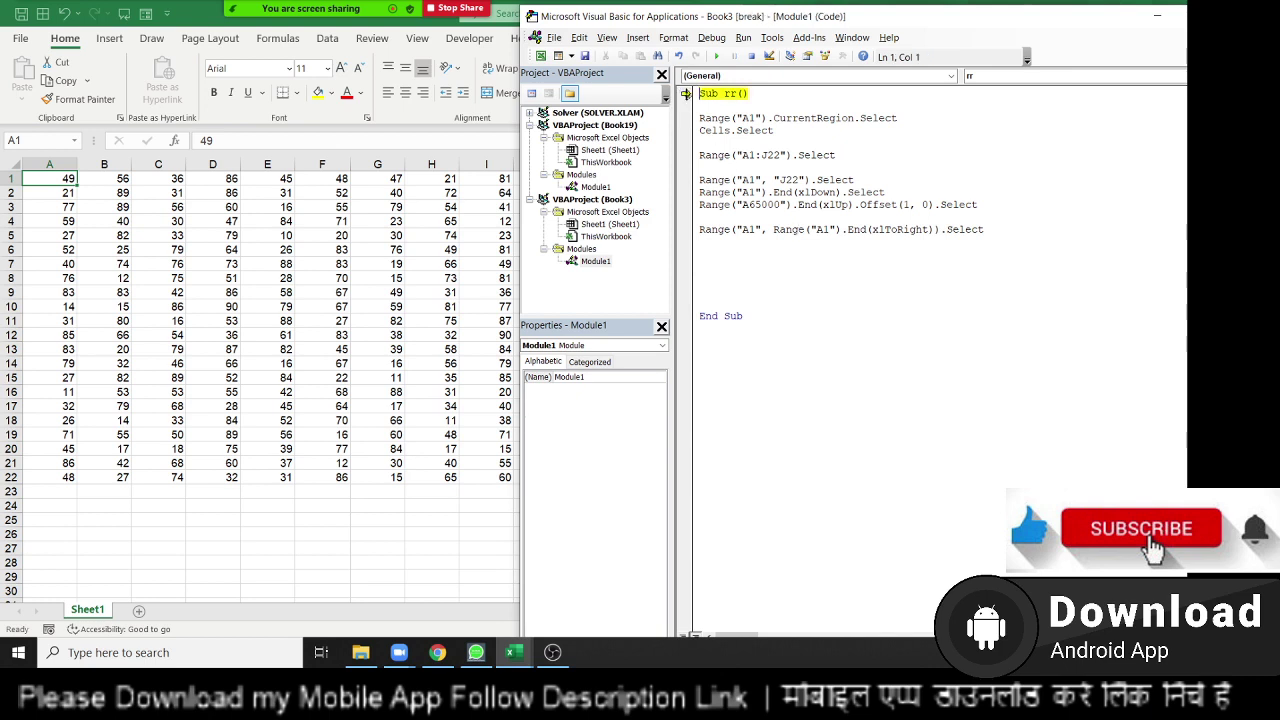
{"action": "left_click_drag", "start_coordinate": [686, 93], "coordinate": [686, 229]}
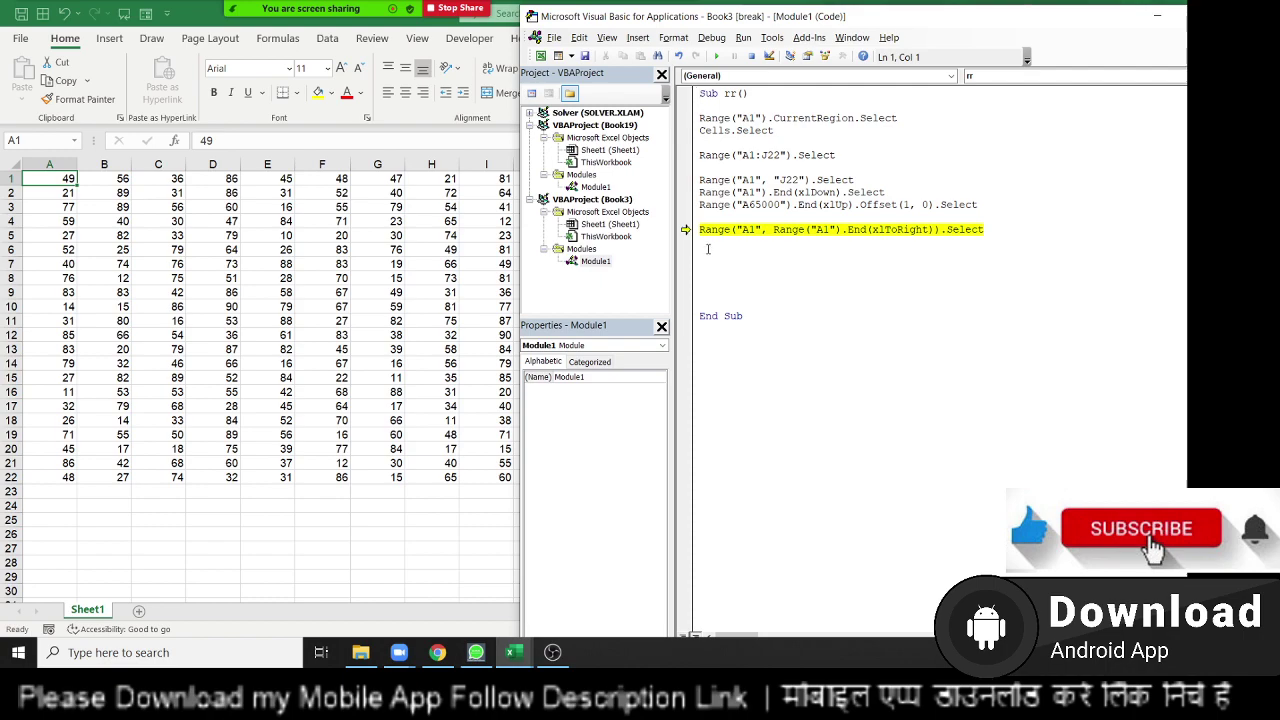
{"action": "key", "text": "F8"}
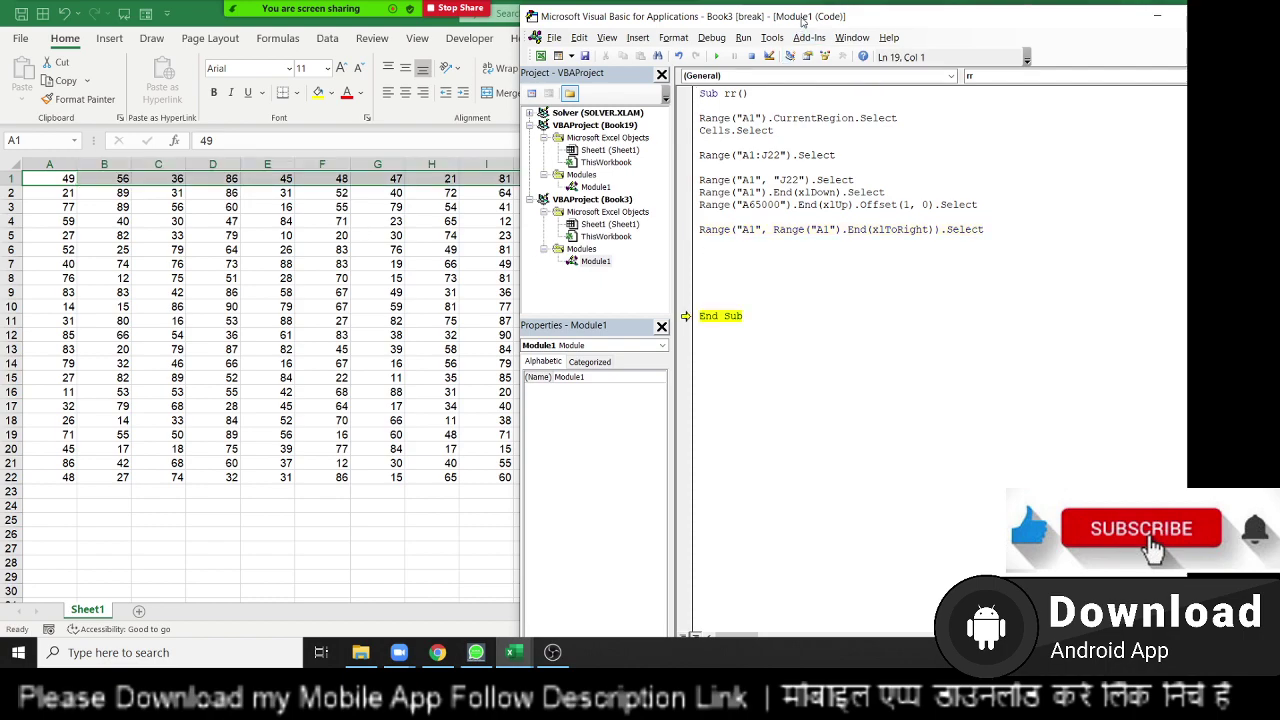
{"action": "left_click_drag", "start_coordinate": [800, 22], "coordinate": [842, 27]}
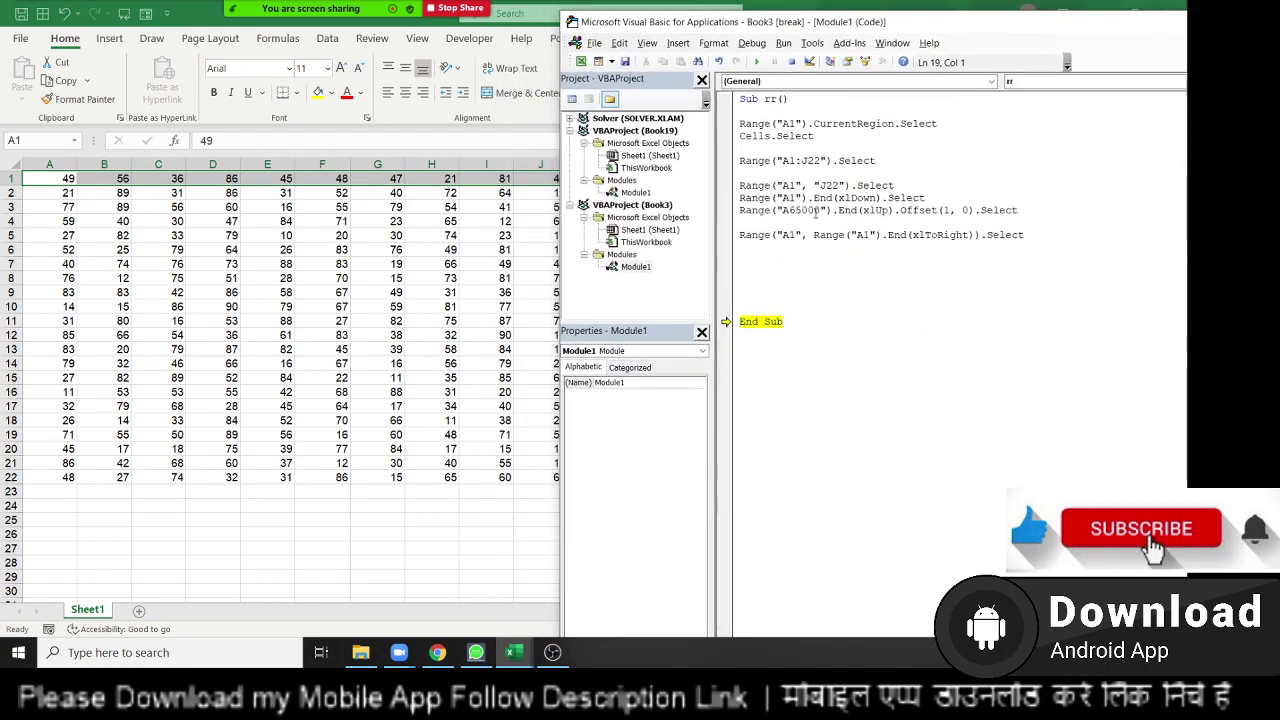
Step: Add the line Range(Selection, Selection.End(xldoen)).Select below the xlToRight statement
{"action": "left_click", "coordinate": [773, 252]}
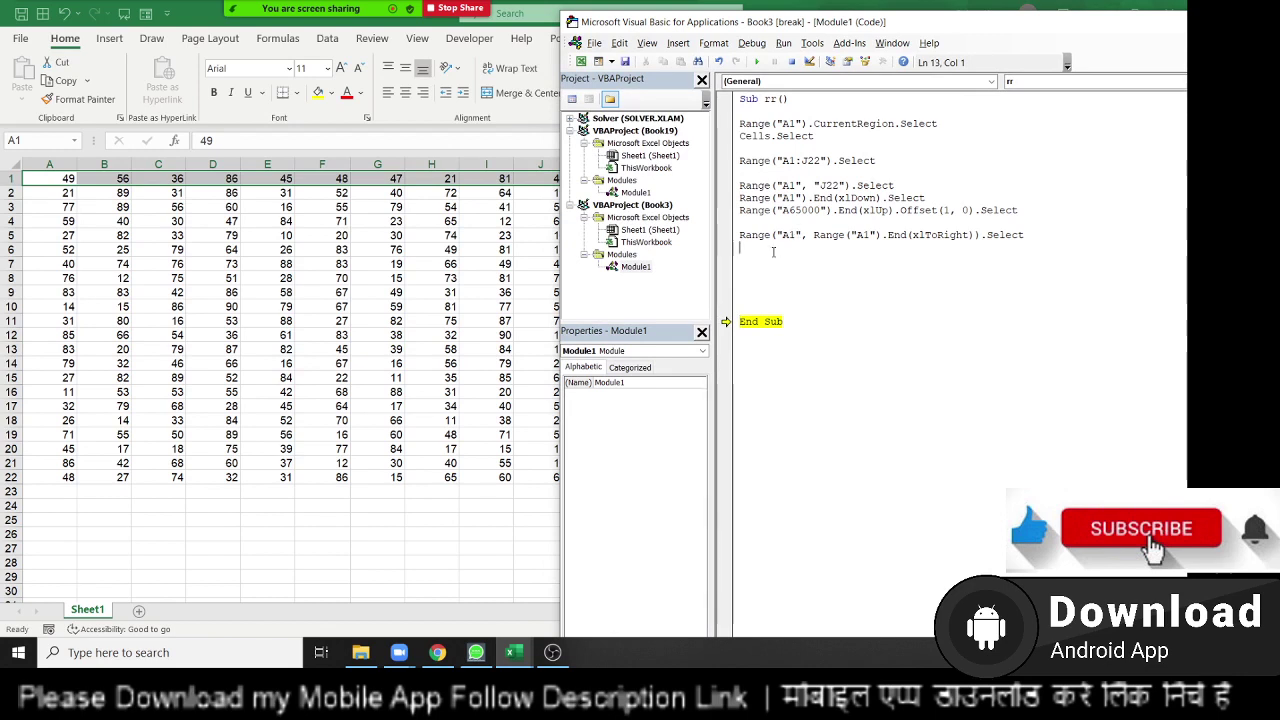
{"action": "type", "text": "range"}
{"action": "type", "text": "("}
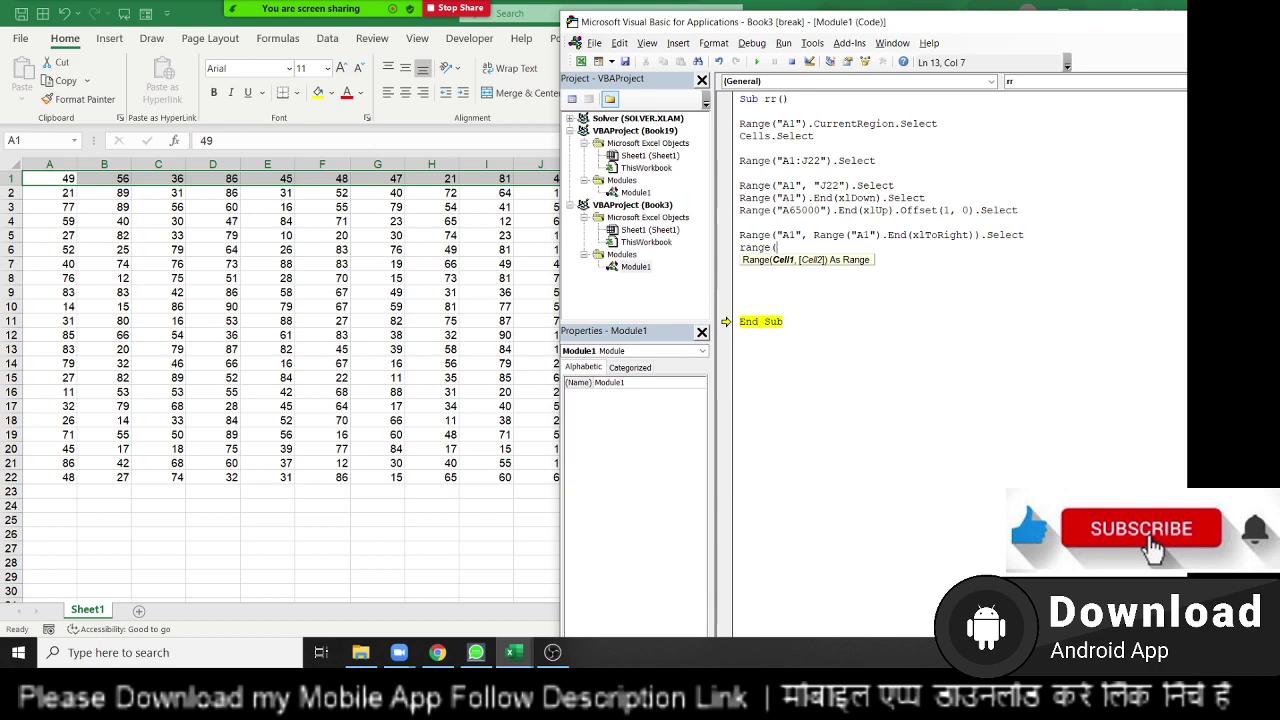
{"action": "type", "text": "selecti"}
{"action": "type", "text": "on,sele"}
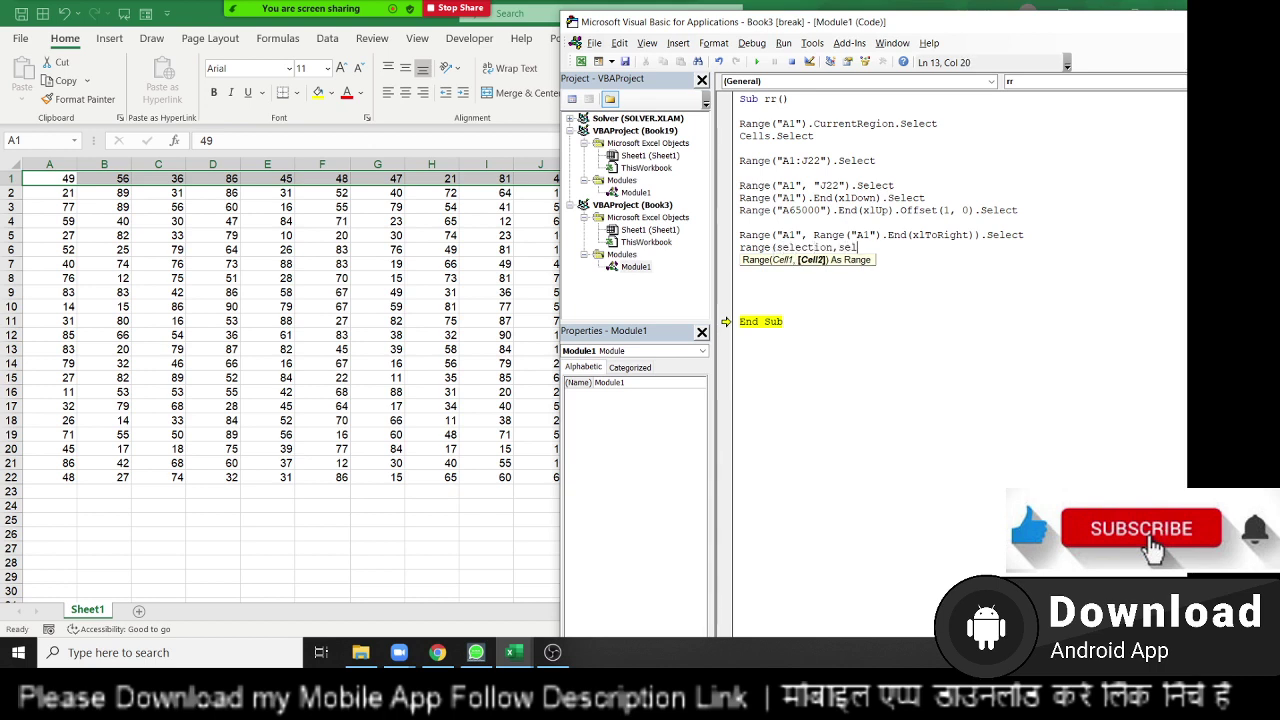
{"action": "type", "text": "ction.e"}
{"action": "type", "text": "nd(xl"}
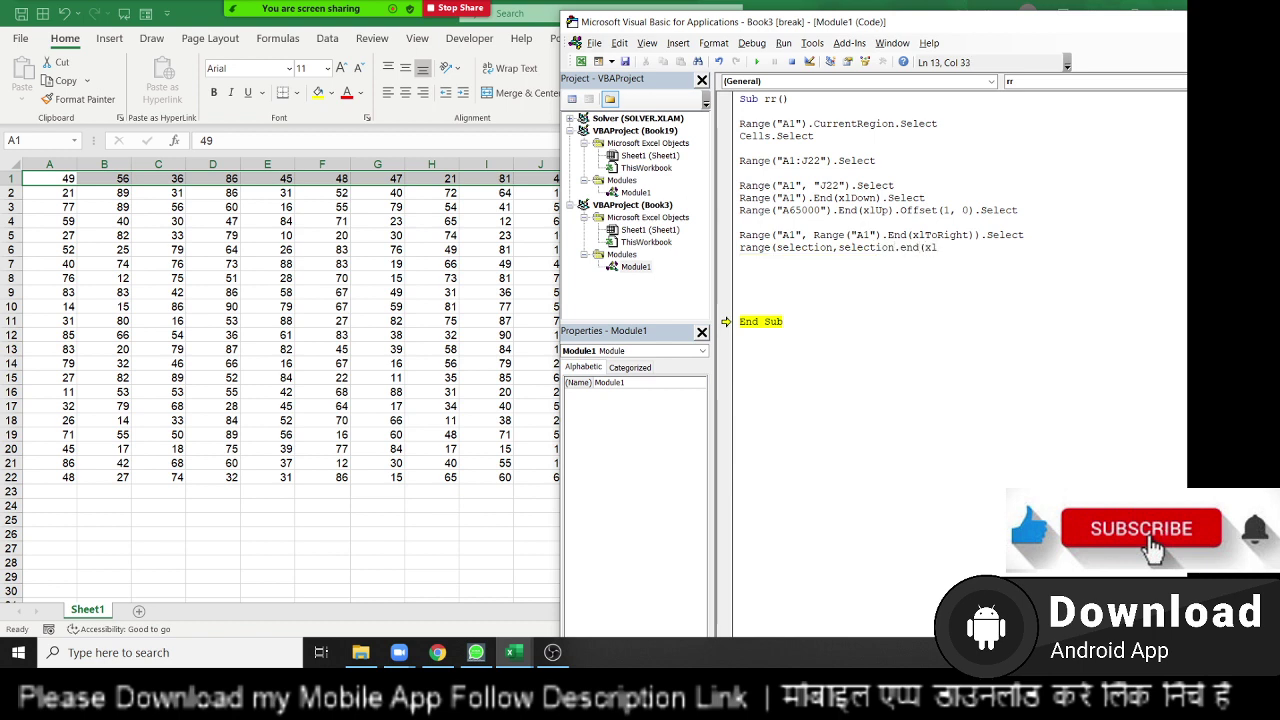
{"action": "type", "text": "doe"}
{"action": "type", "text": "n)"}
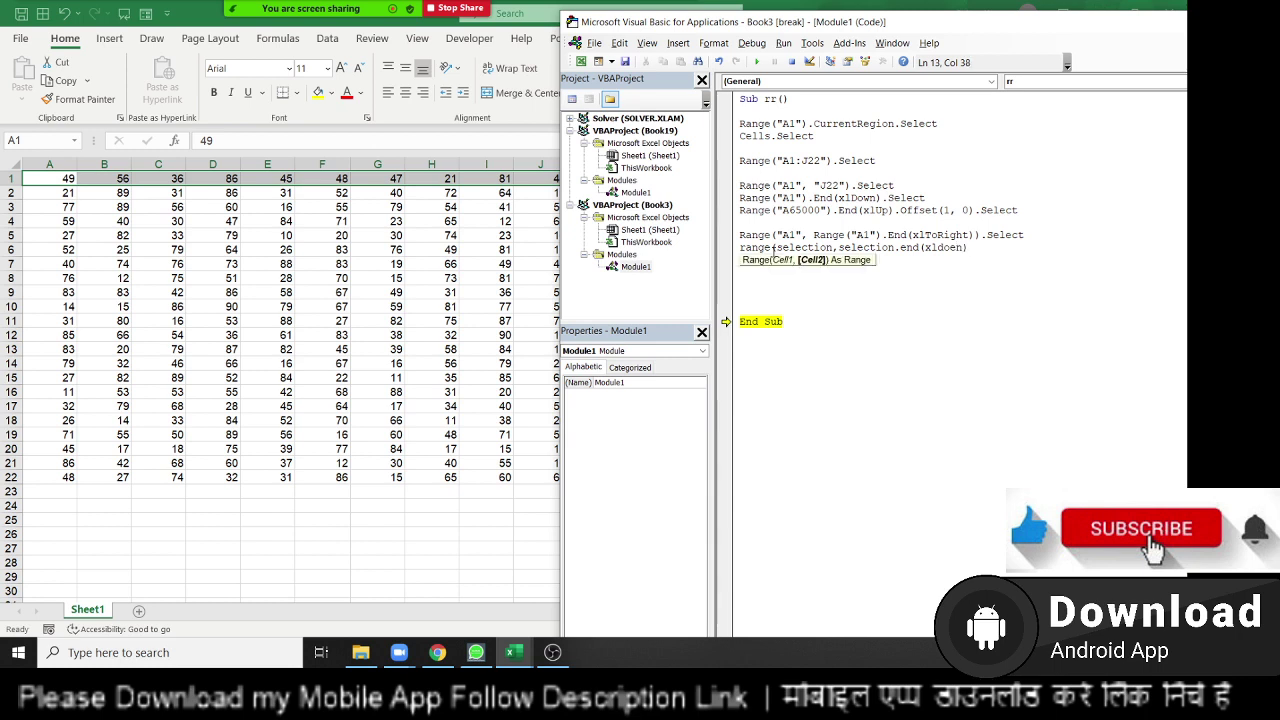
{"action": "type", "text": ").Select"}
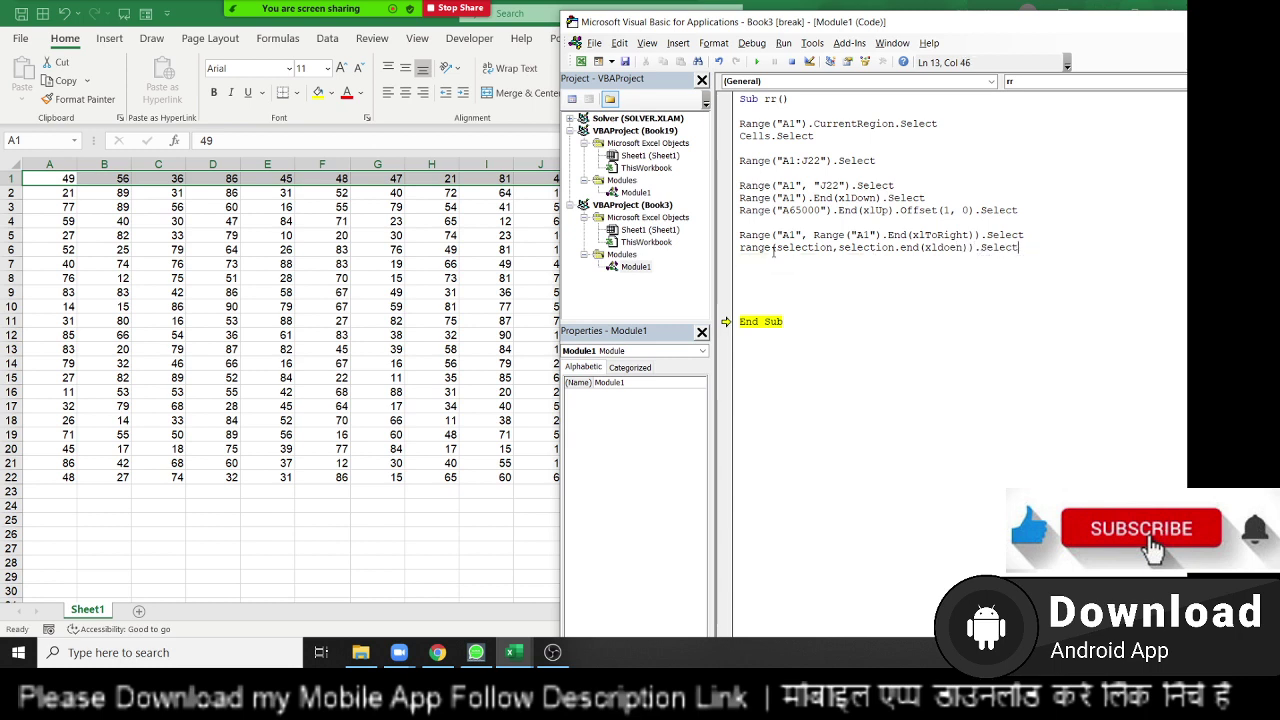
{"action": "key", "text": "Return"}
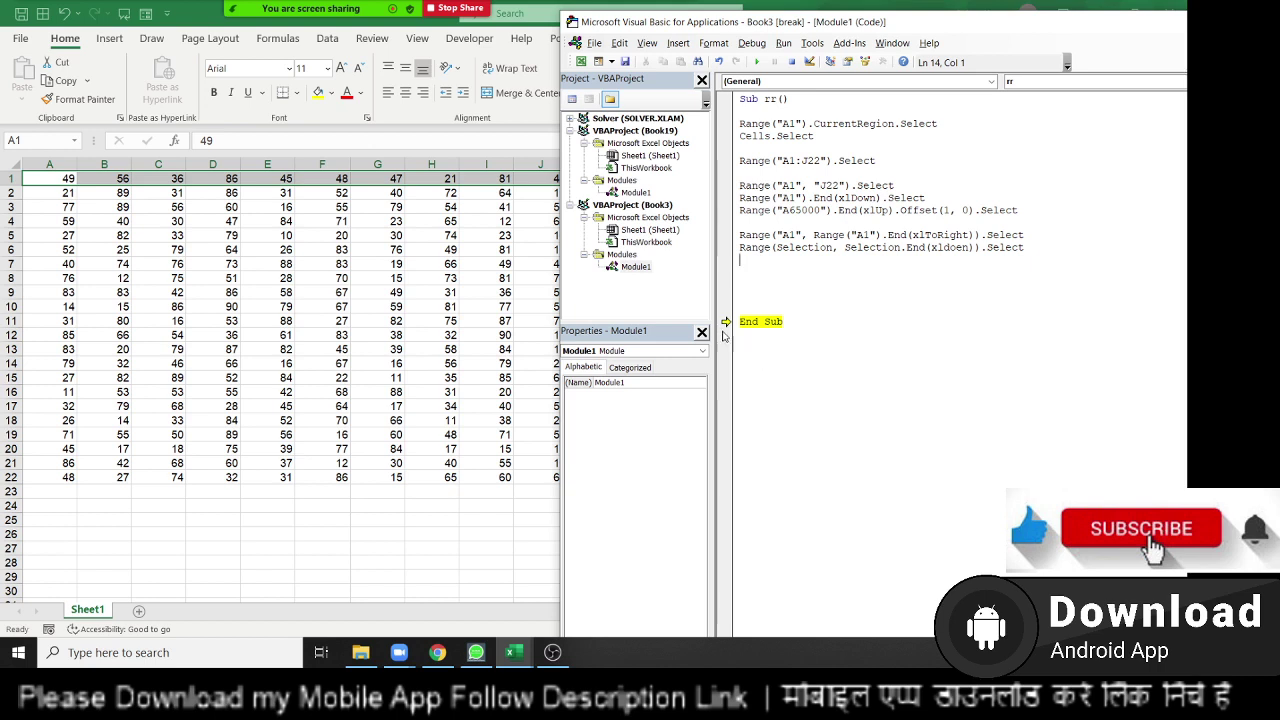
Step: Run the new line, fix error 1004 by correcting xldoen to xlDown, and rerun it
{"action": "left_click_drag", "start_coordinate": [722, 322], "coordinate": [726, 249]}
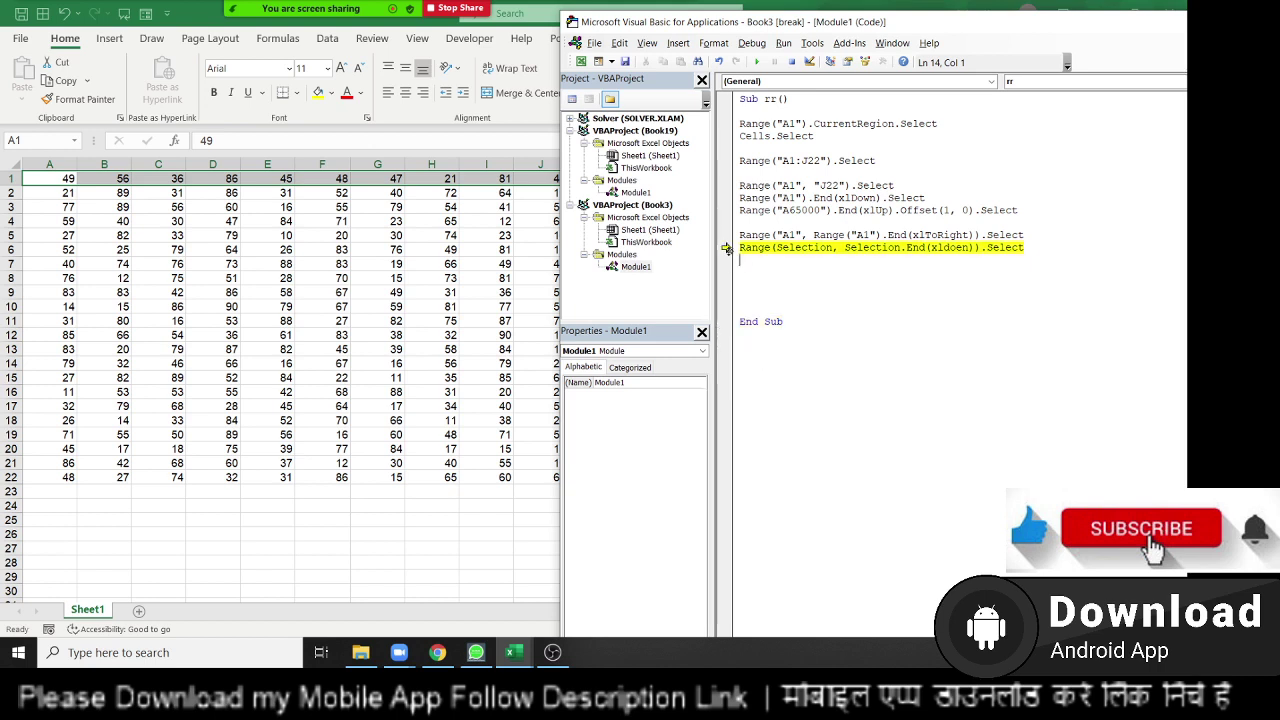
{"action": "key", "text": "F8"}
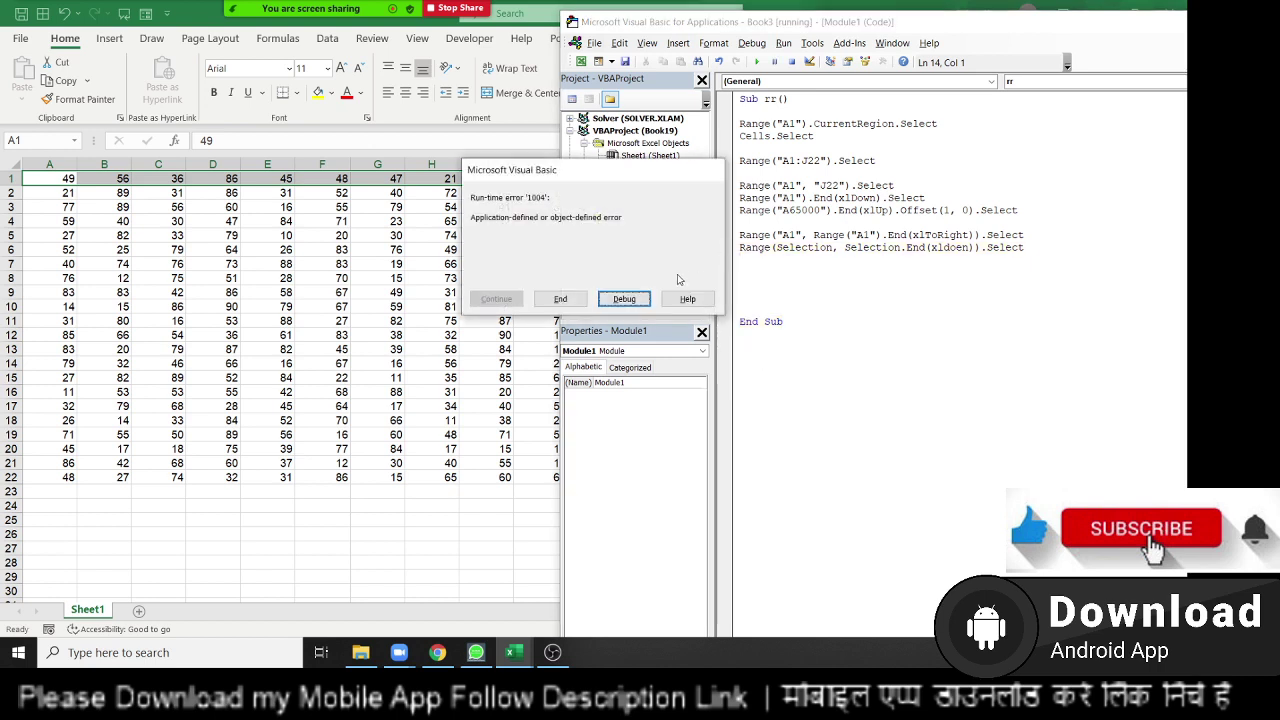
{"action": "left_click", "coordinate": [624, 298]}
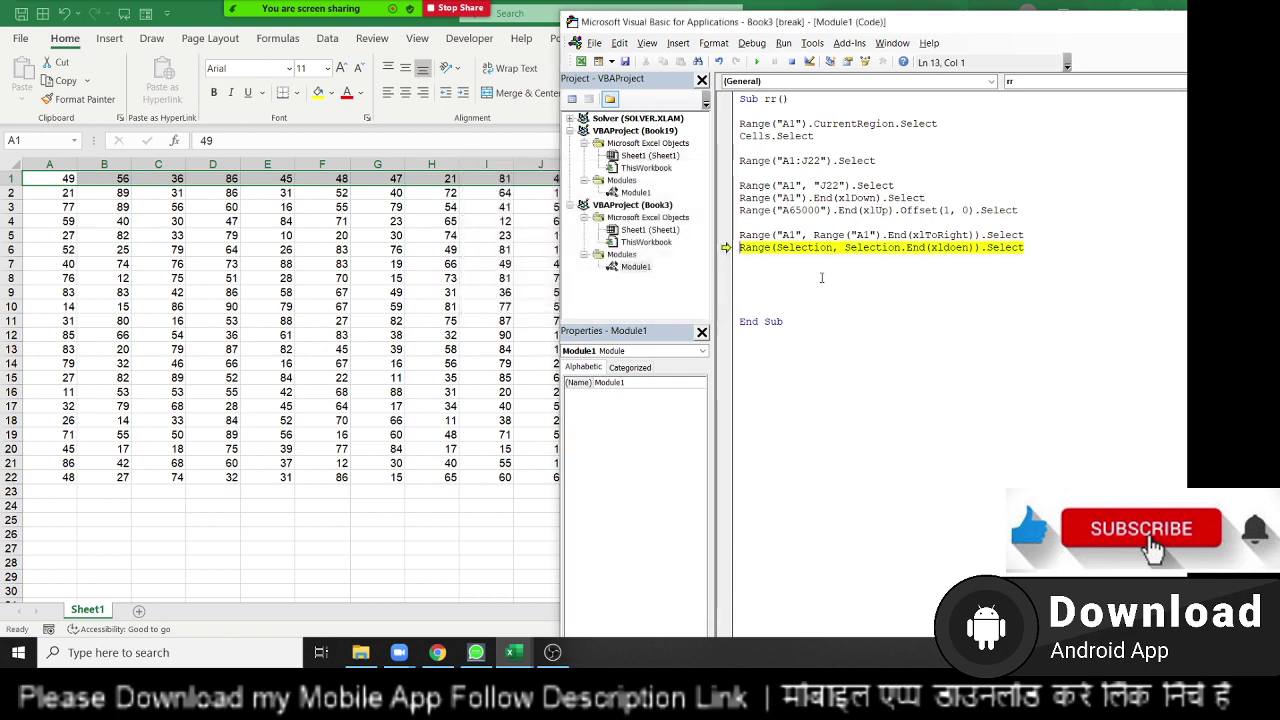
{"action": "type", "text": "w"}
{"action": "left_click", "coordinate": [962, 248]}
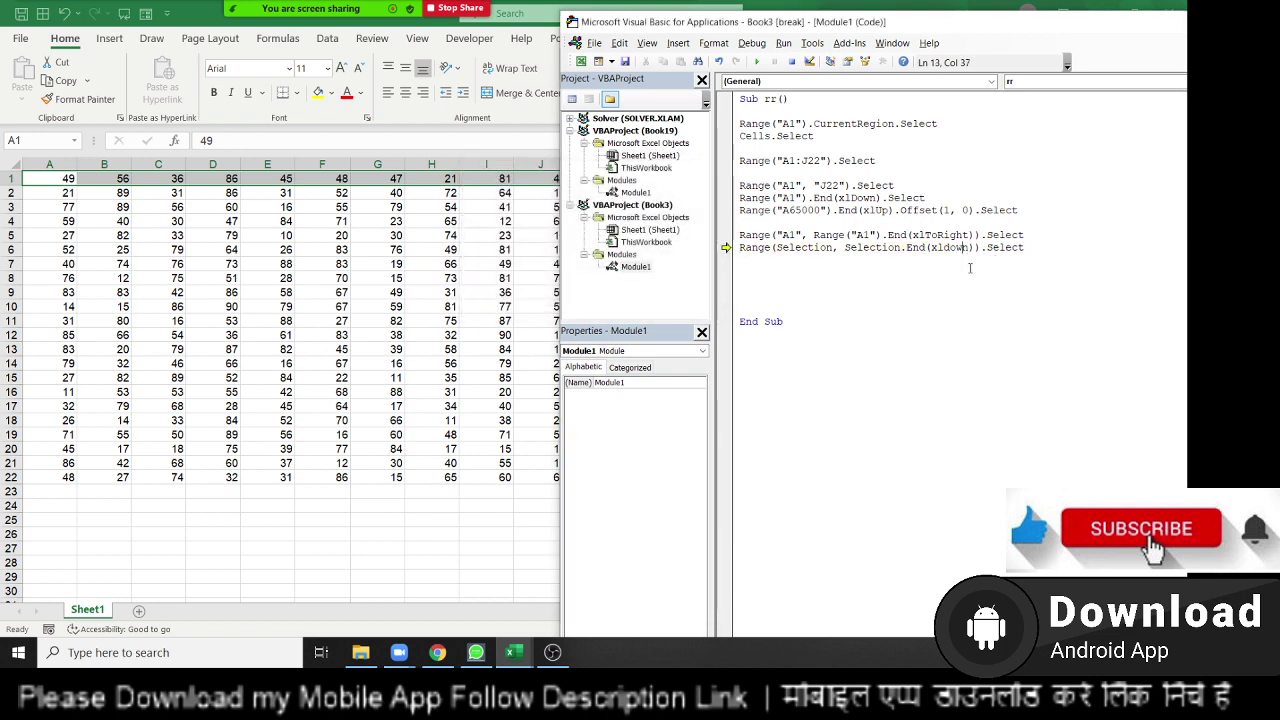
{"action": "left_click", "coordinate": [969, 268]}
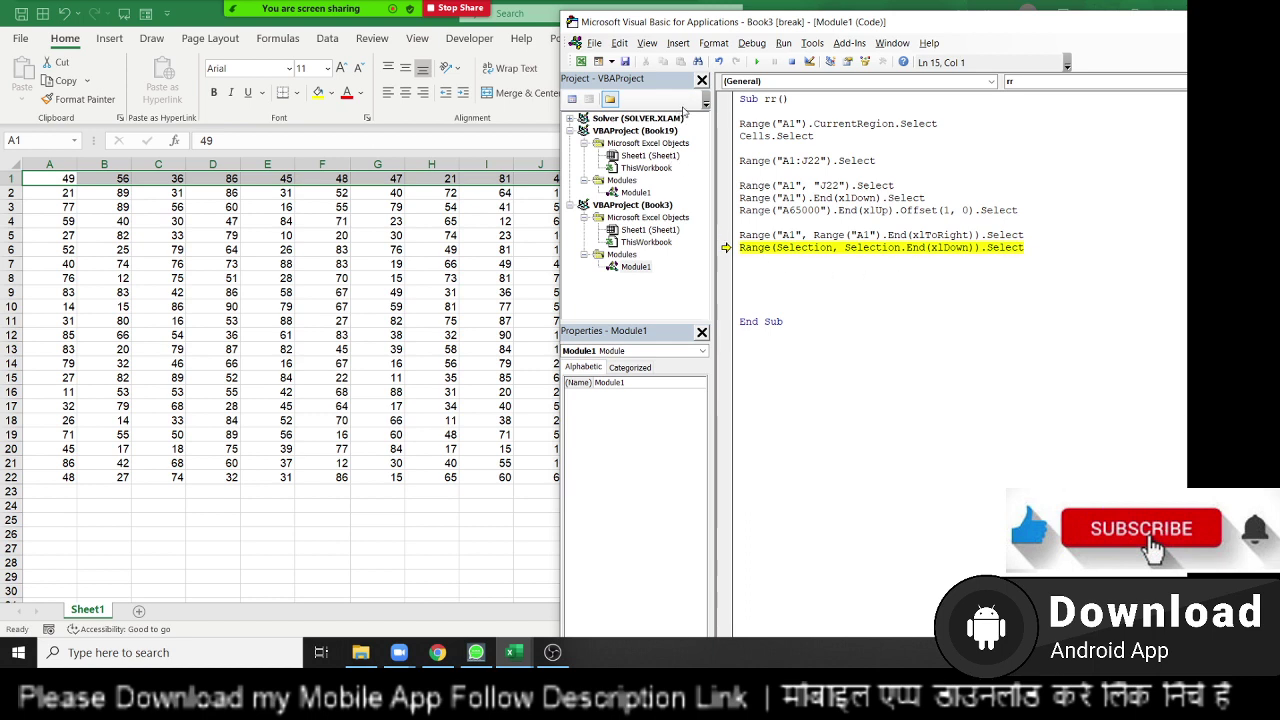
{"action": "key", "text": "F8"}
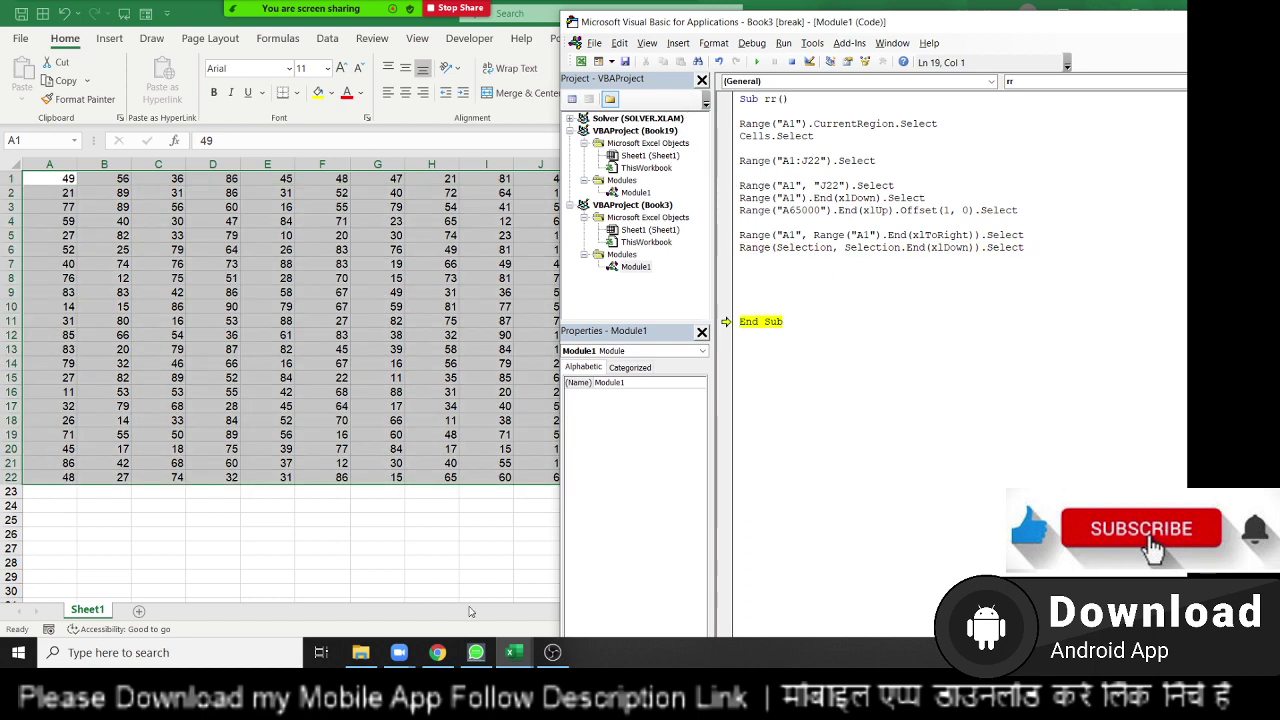
{"action": "mouse_move", "coordinate": [513, 653]}
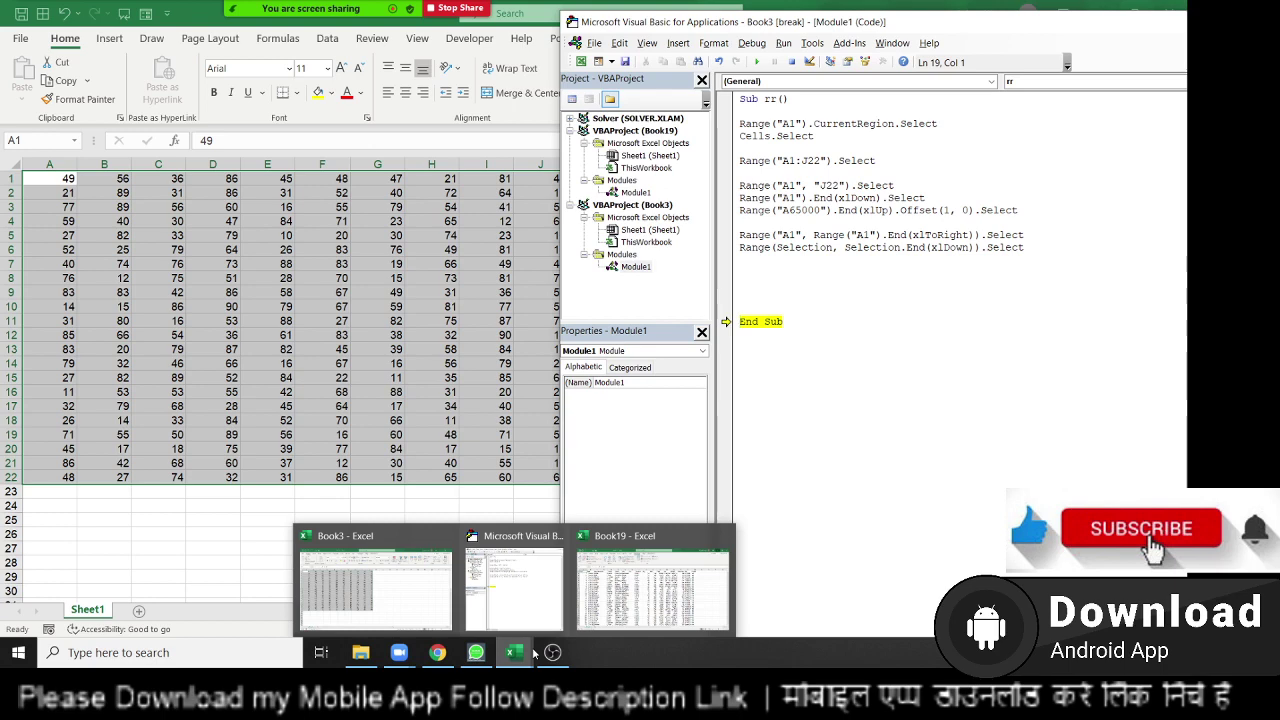
Step: Move execution back to the xlToRight line and clear cells E1 and A10
{"action": "mouse_move", "coordinate": [726, 321]}
{"action": "left_mouse_down"}
{"action": "mouse_move", "coordinate": [756, 248]}
{"action": "mouse_move", "coordinate": [742, 236]}
{"action": "left_mouse_up"}
{"action": "left_click", "coordinate": [210, 179]}
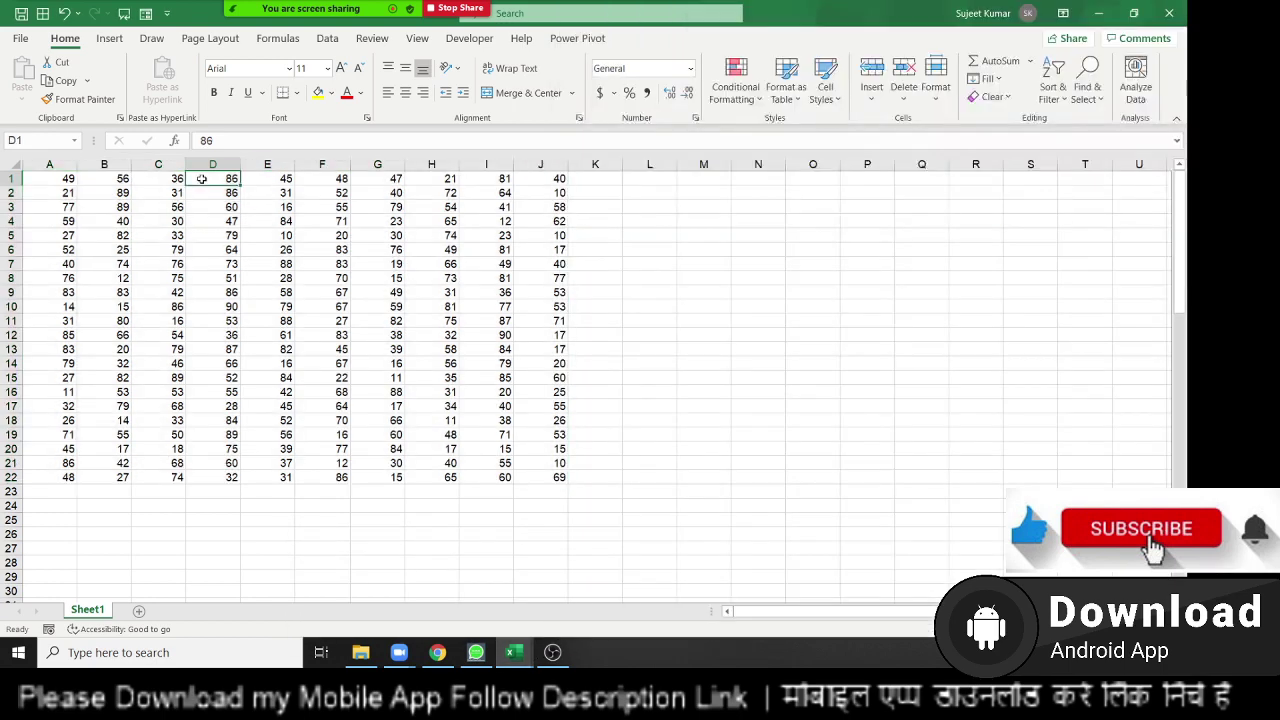
{"action": "left_click", "coordinate": [260, 177]}
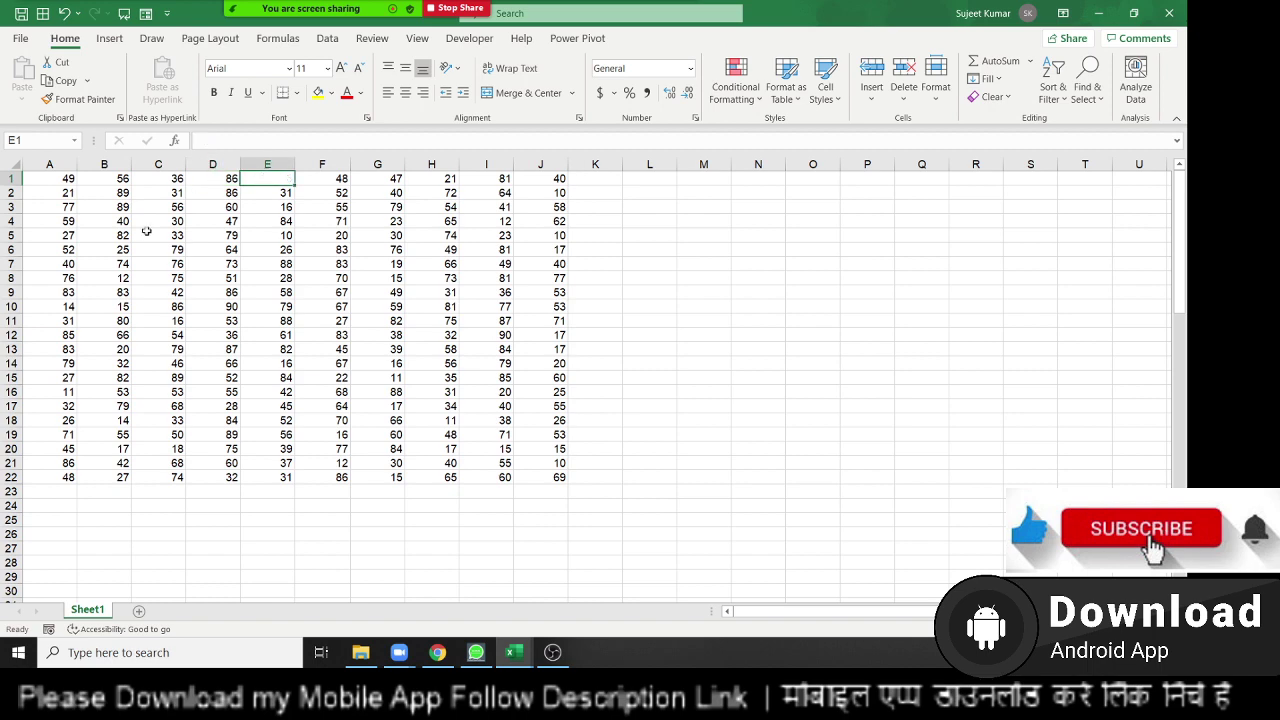
{"action": "key", "text": "Delete"}
{"action": "left_click", "coordinate": [48, 309]}
{"action": "key", "text": "Delete"}
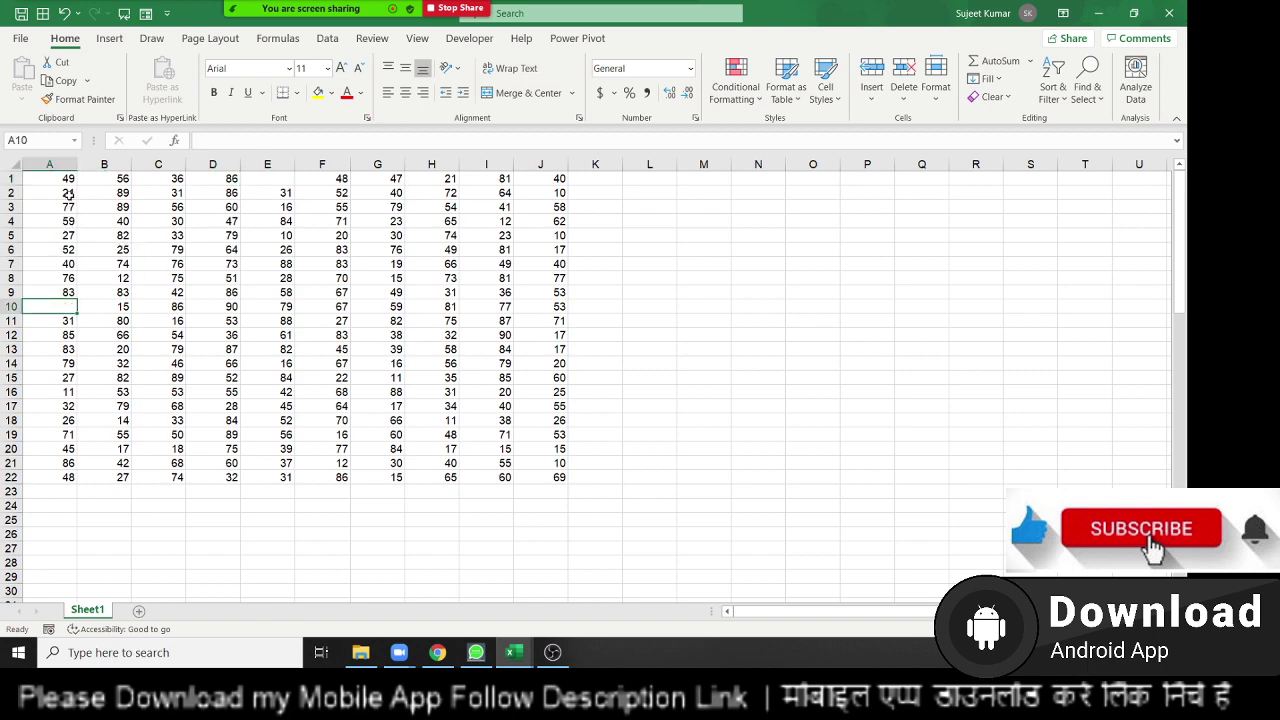
Step: Rerun both selection lines, now selecting only A1:D9, and return above End Sub
{"action": "left_click", "coordinate": [60, 180]}
{"action": "key", "text": "alt+F11"}
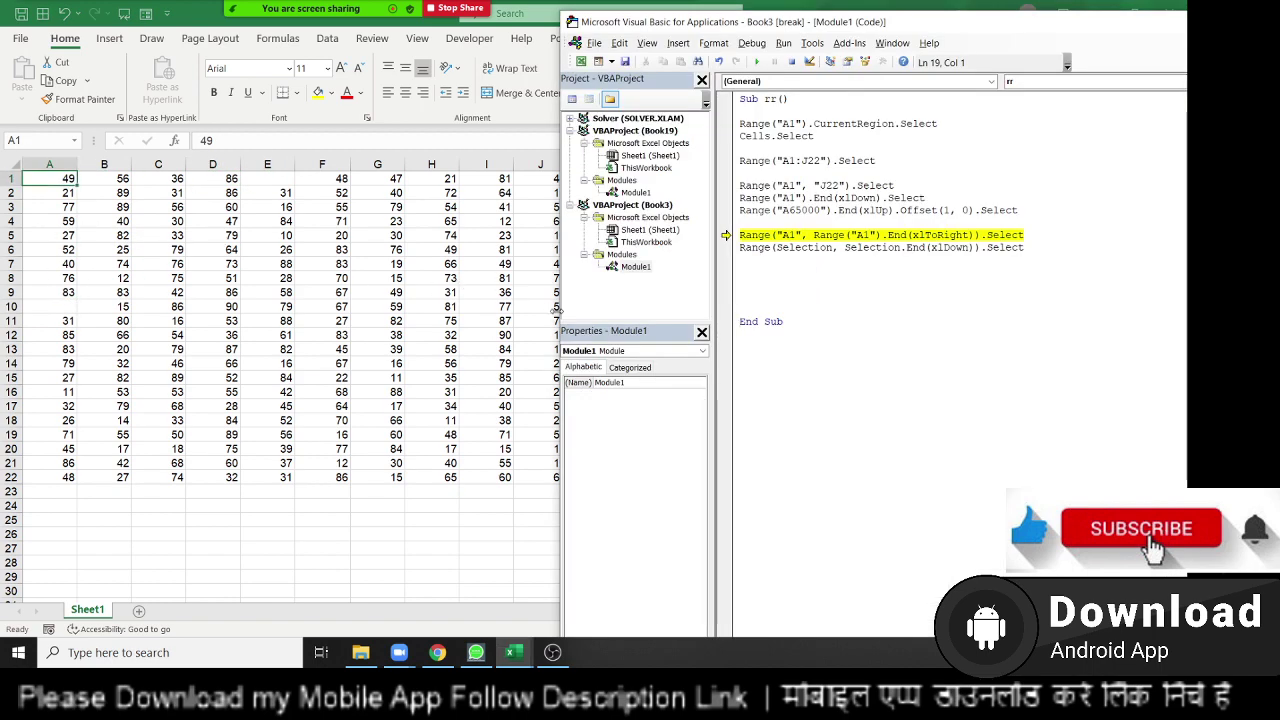
{"action": "key", "text": "F8"}
{"action": "key", "text": "F8"}
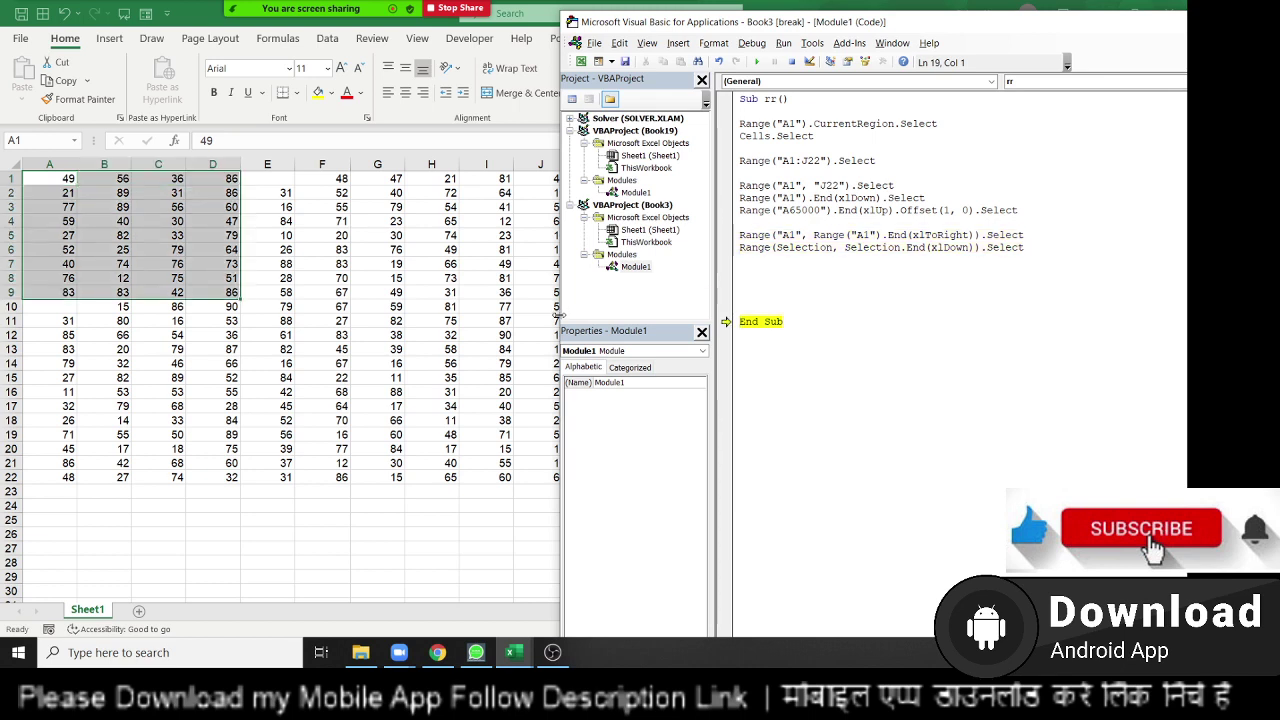
{"action": "left_click", "coordinate": [433, 289]}
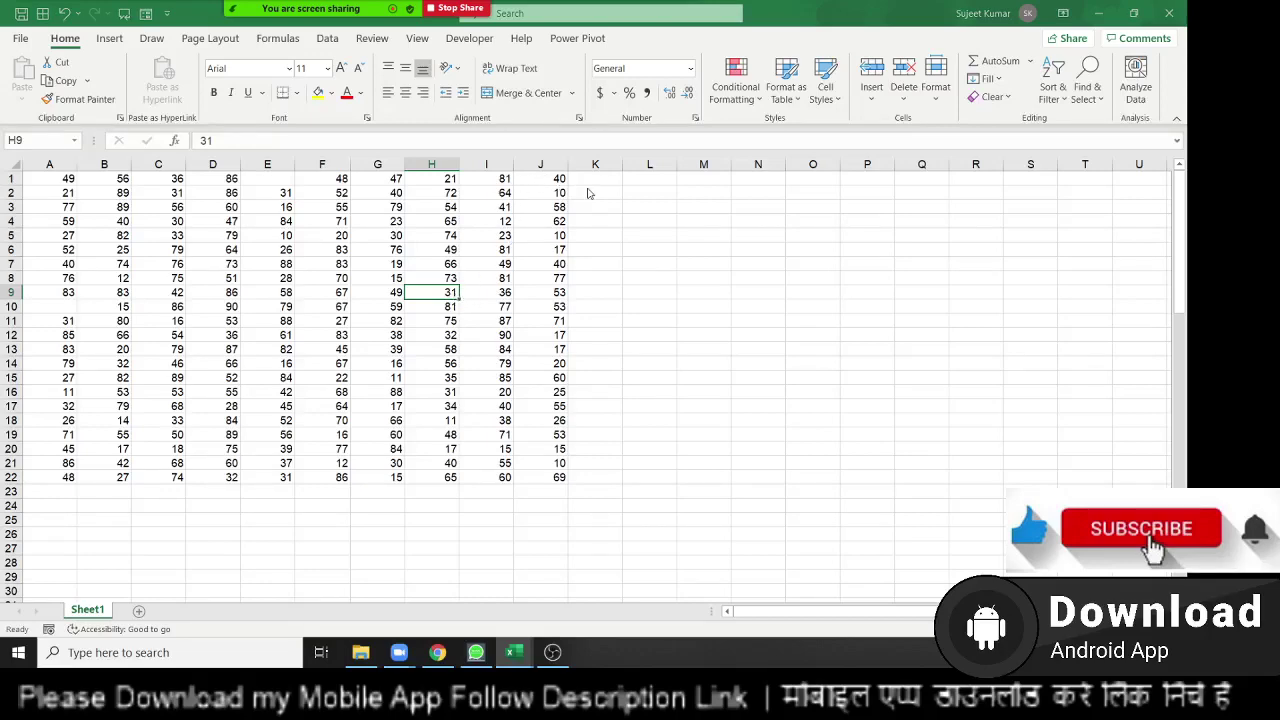
{"action": "key", "text": "alt+F11"}
{"action": "left_click", "coordinate": [776, 281]}
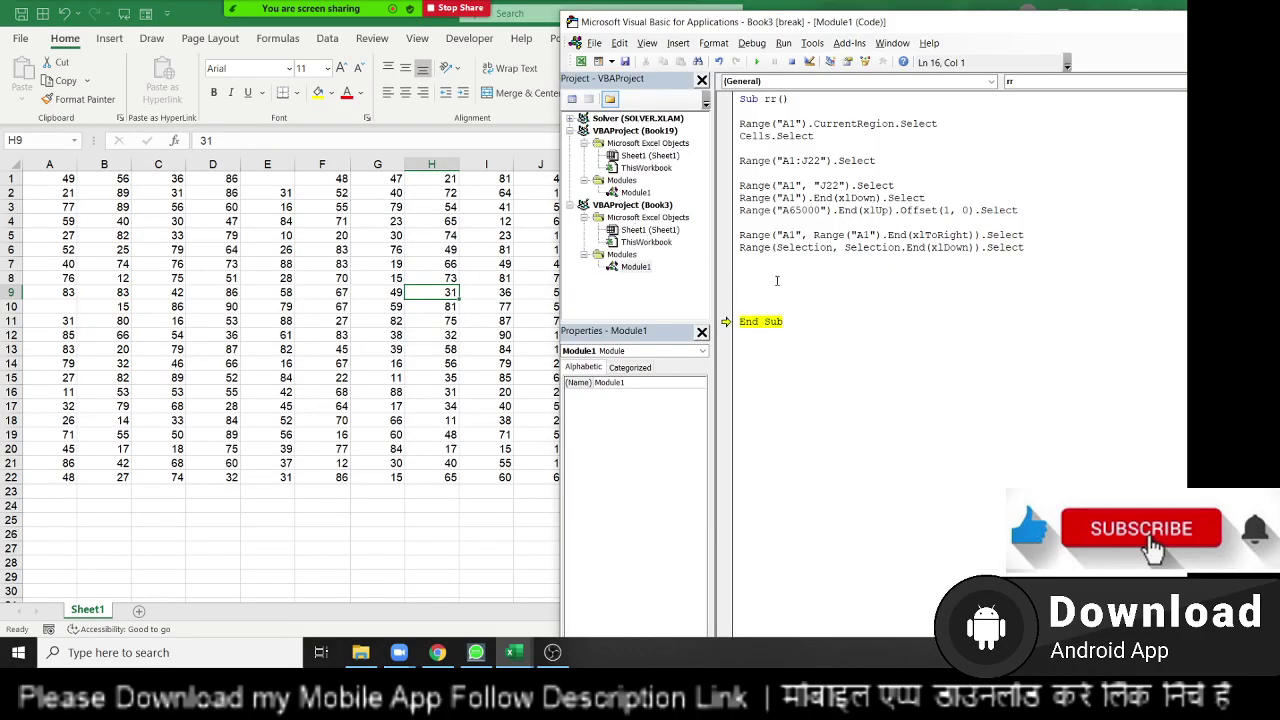
Step: Add r = Range("A65000").End(xlUp).Row above End Sub
{"action": "key", "text": "Up"}
{"action": "type", "text": "r=r"}
{"action": "type", "text": "a"}
{"action": "type", "text": "nge("}
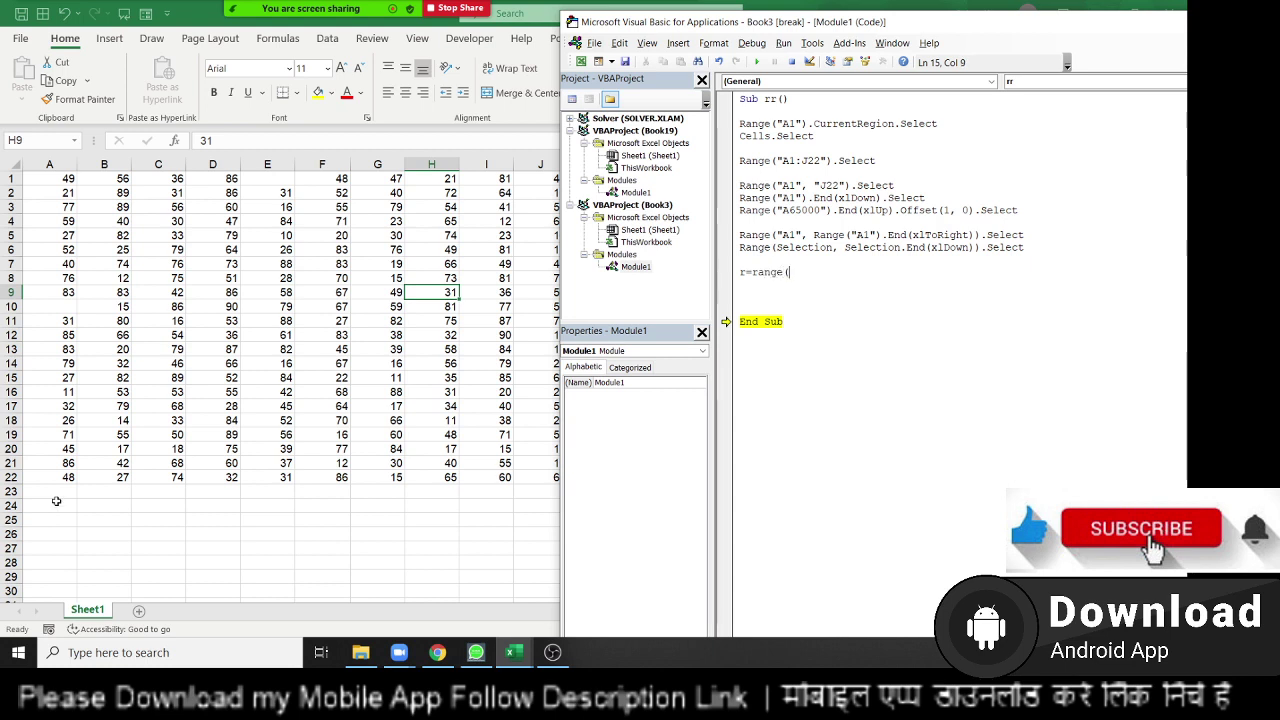
{"action": "type", "text": "\"A"}
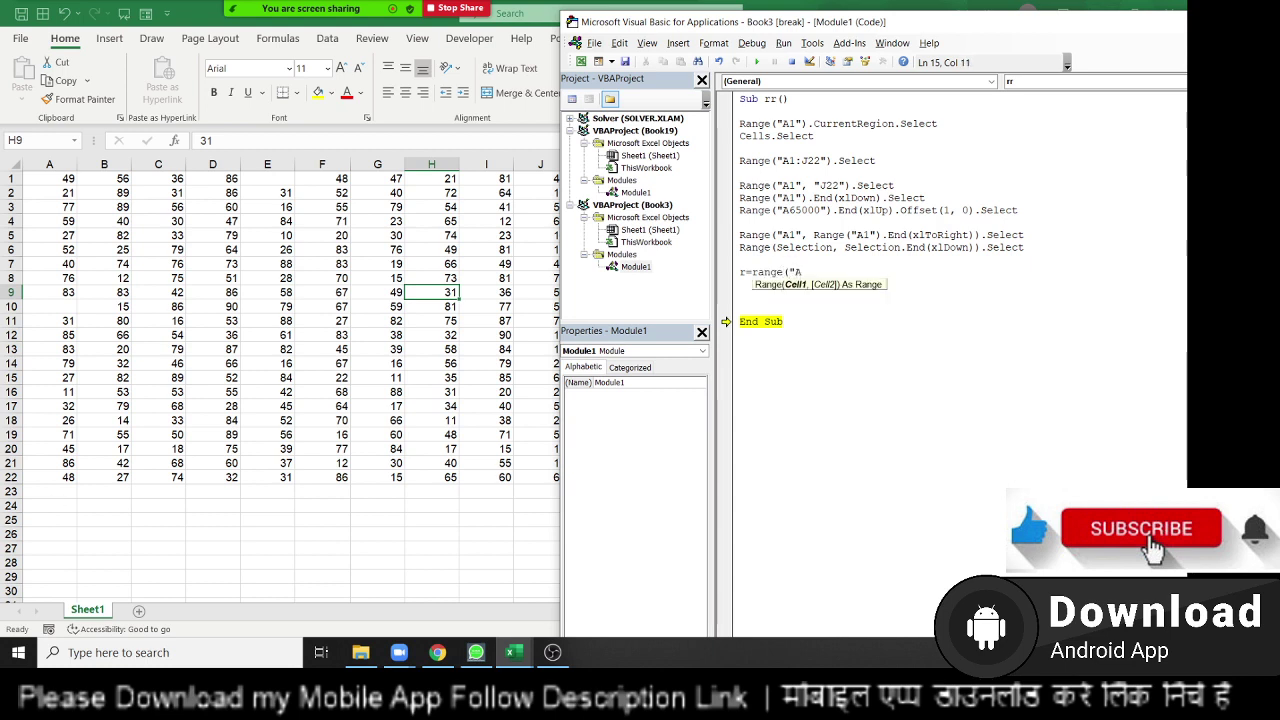
{"action": "type", "text": "65000\""}
{"action": "type", "text": ").En"}
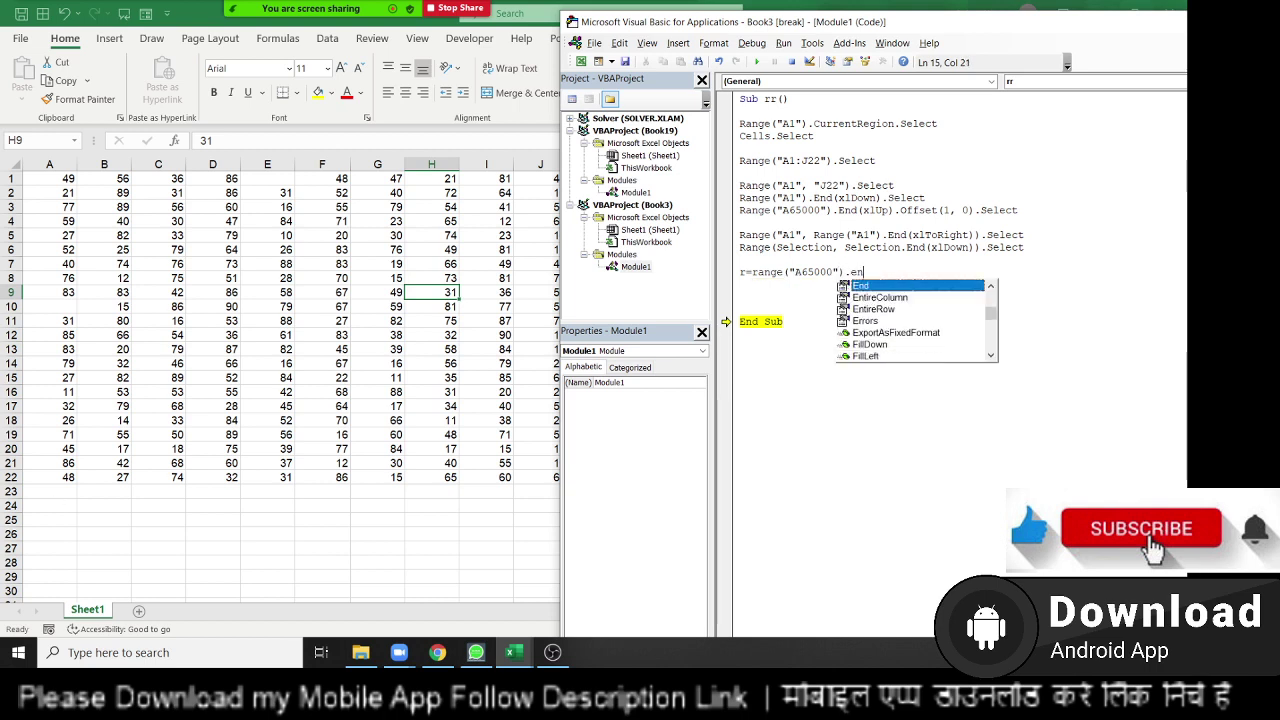
{"action": "type", "text": "d("}
{"action": "key", "text": "Down"}
{"action": "key", "text": "Down"}
{"action": "key", "text": "Down"}
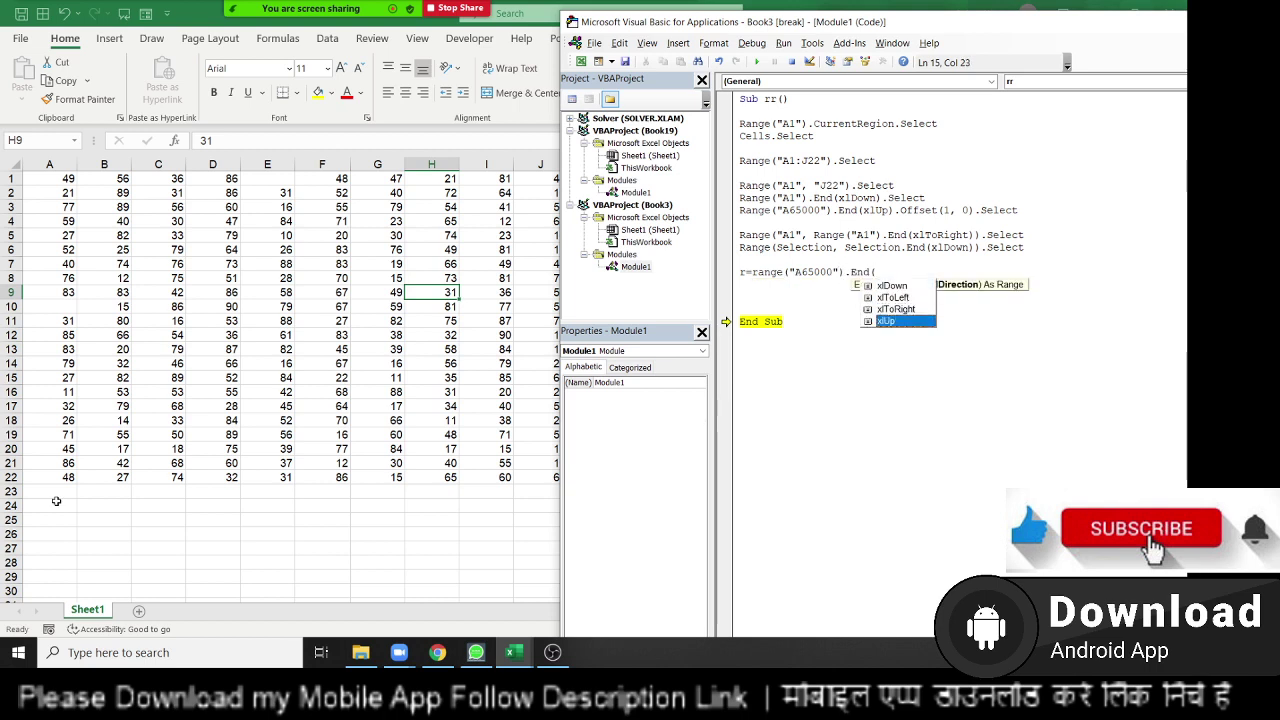
{"action": "key", "text": "Tab"}
{"action": "type", "text": ")."}
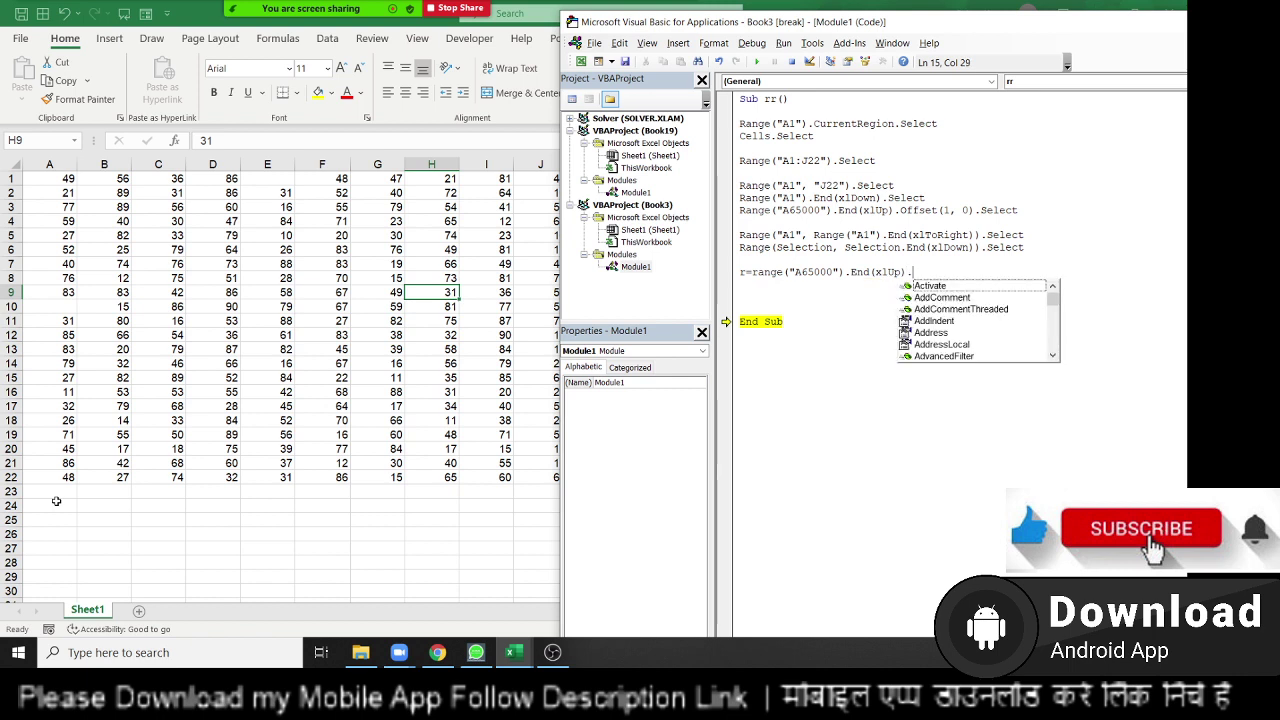
{"action": "type", "text": "row"}
{"action": "key", "text": "Return"}
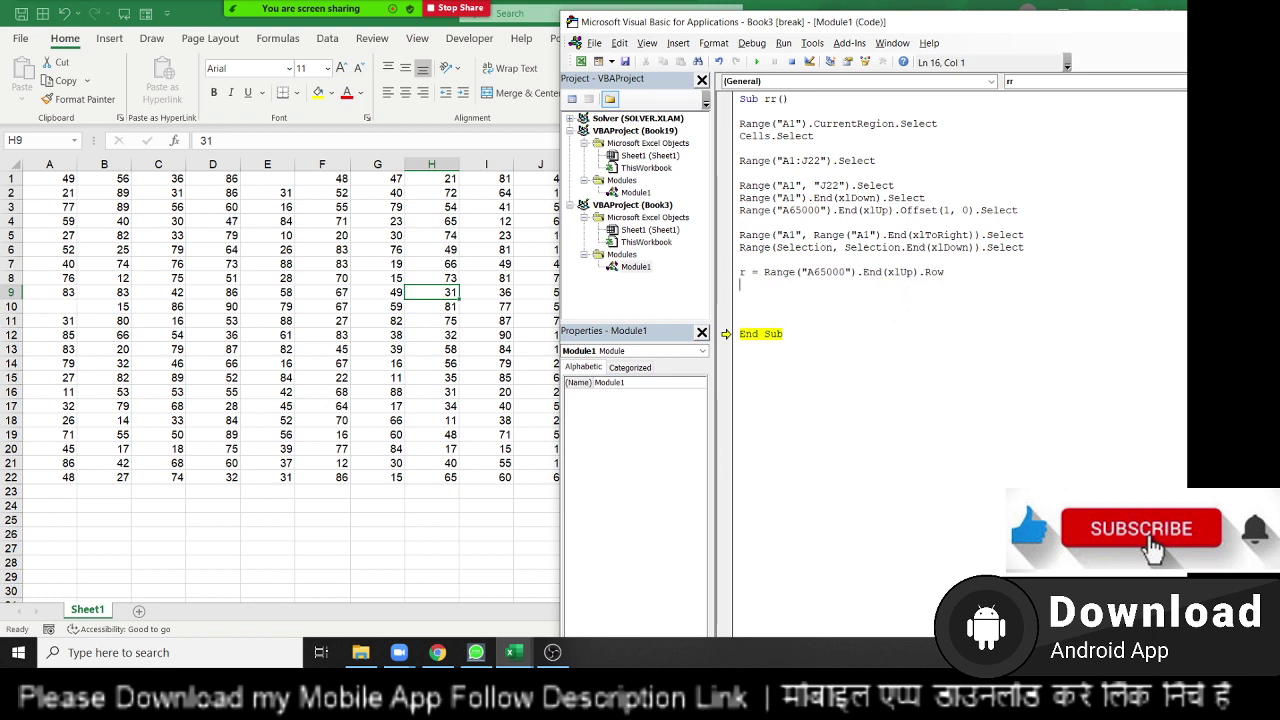
Step: Add the line c = Range("XFD1").End(xlToLeft).Column, fixing typos along the way
{"action": "type", "text": "c"}
{"action": "type", "text": "="}
{"action": "type", "text": "ran"}
{"action": "type", "text": "ge("}
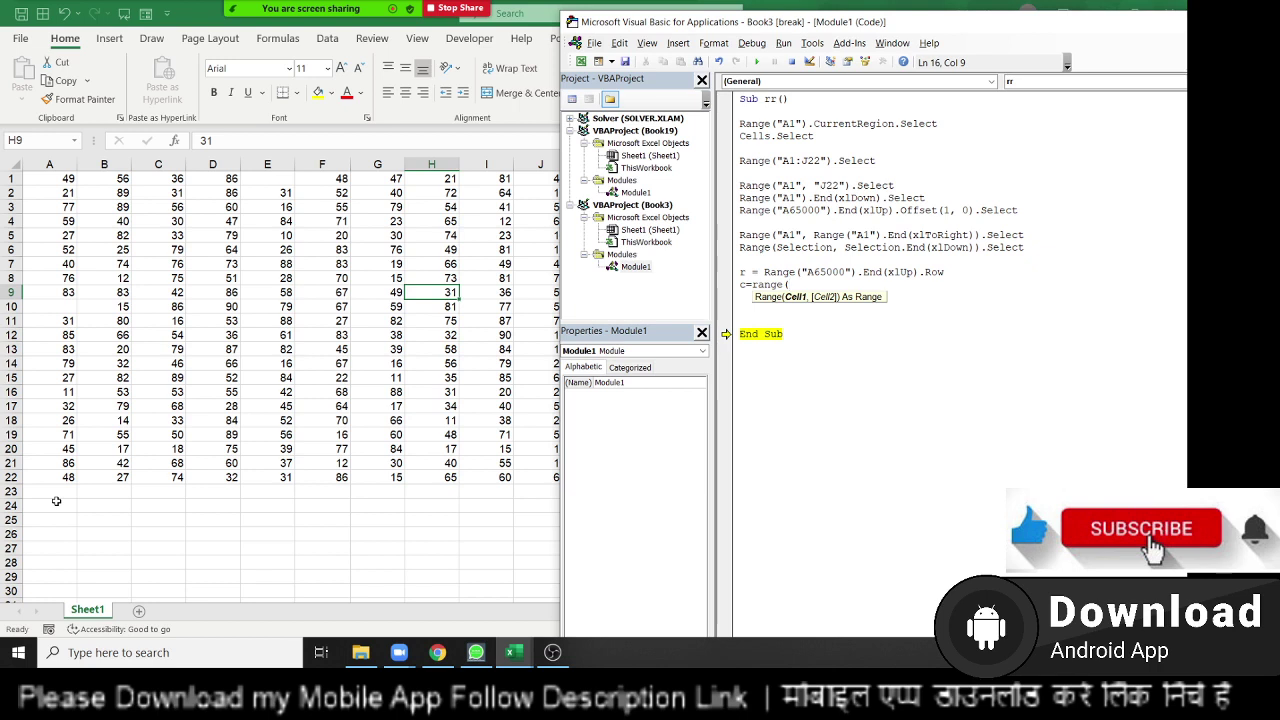
{"action": "type", "text": "\"A"}
{"action": "key", "text": "BackSpace"}
{"action": "type", "text": "XFD"}
{"action": "type", "text": "1"}
{"action": "key", "text": "Left"}
{"action": "key", "text": "Left"}
{"action": "key", "text": "Left"}
{"action": "type", "text": "\""}
{"action": "type", "text": "\").end"}
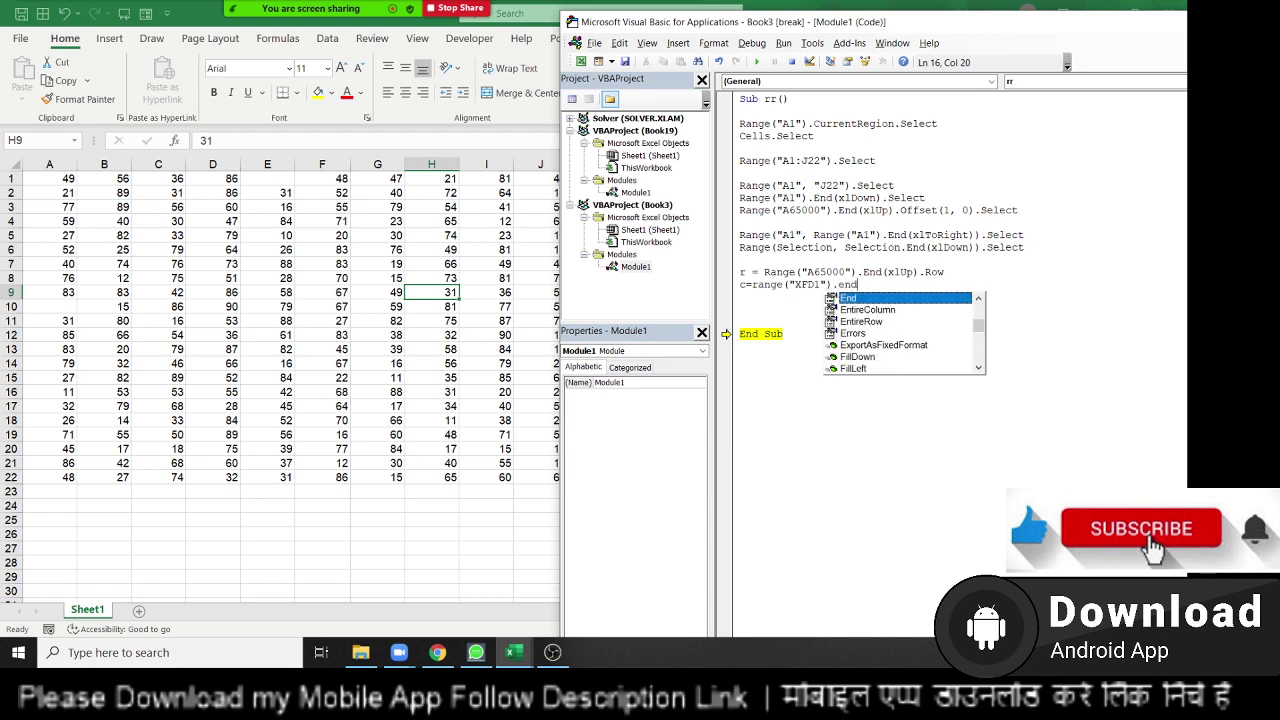
{"action": "type", "text": "("}
{"action": "key", "text": "Down"}
{"action": "key", "text": "Down"}
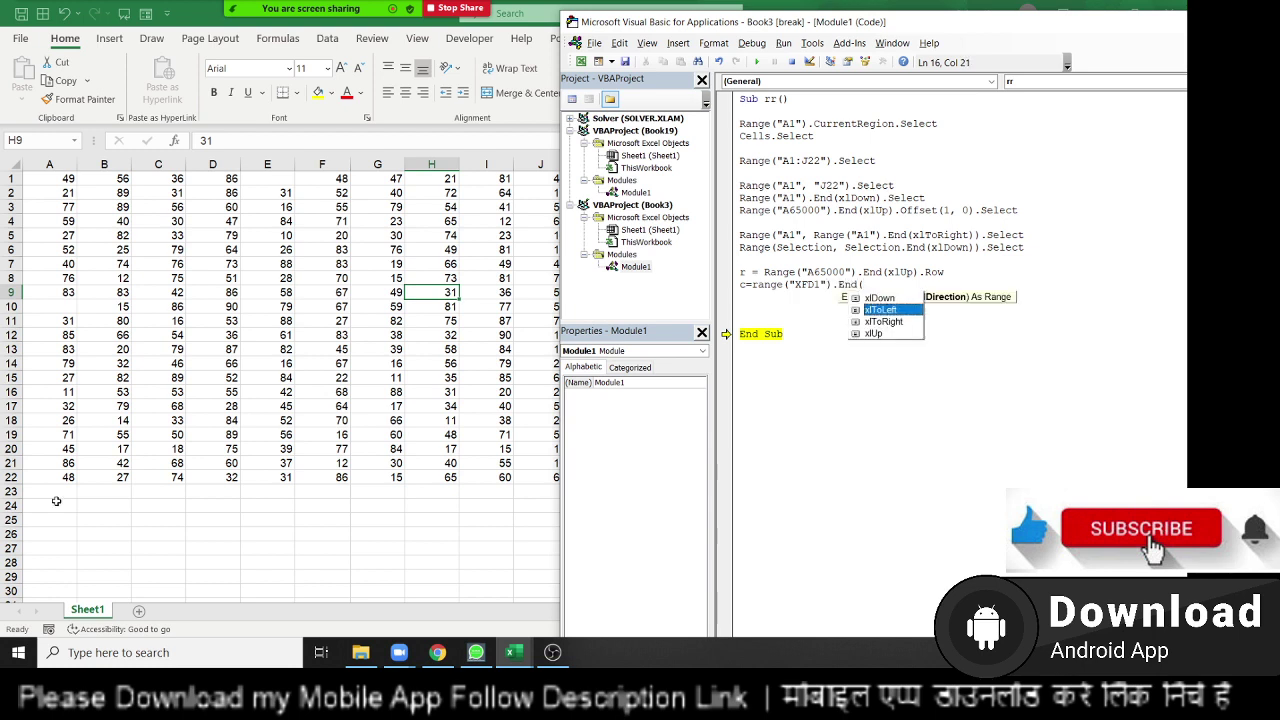
{"action": "key", "text": "Tab"}
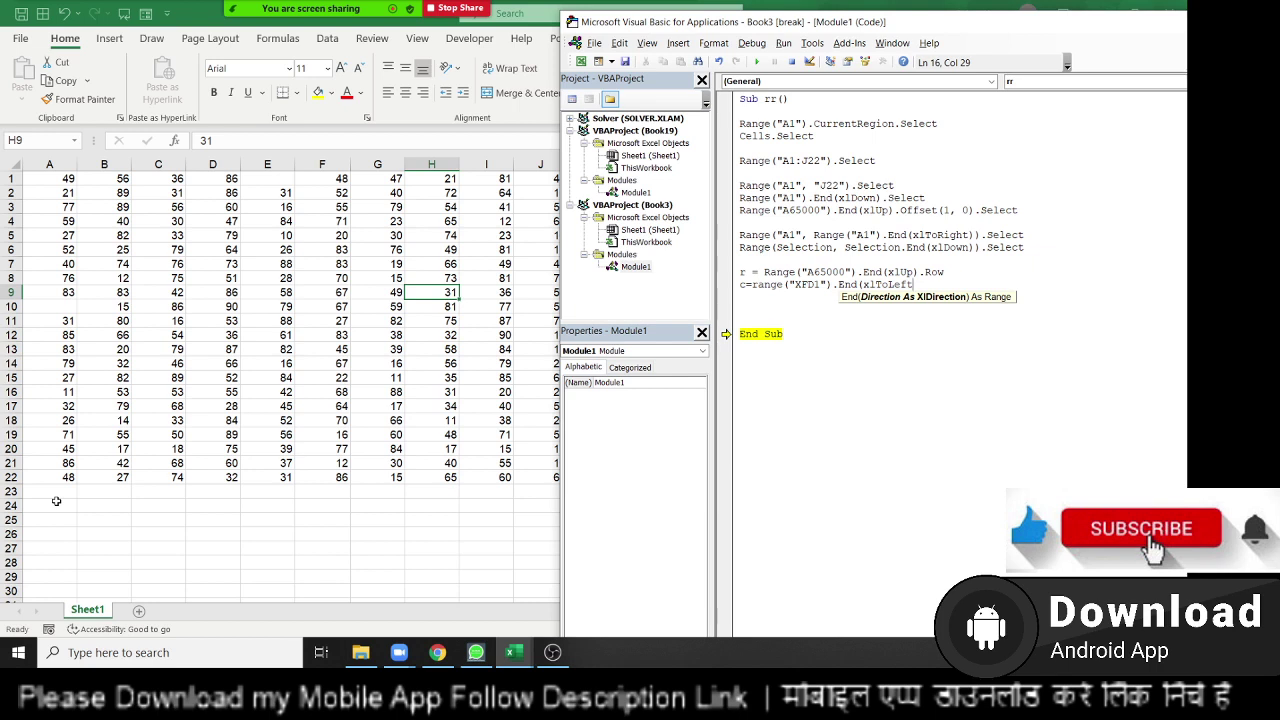
{"action": "type", "text": ")"}
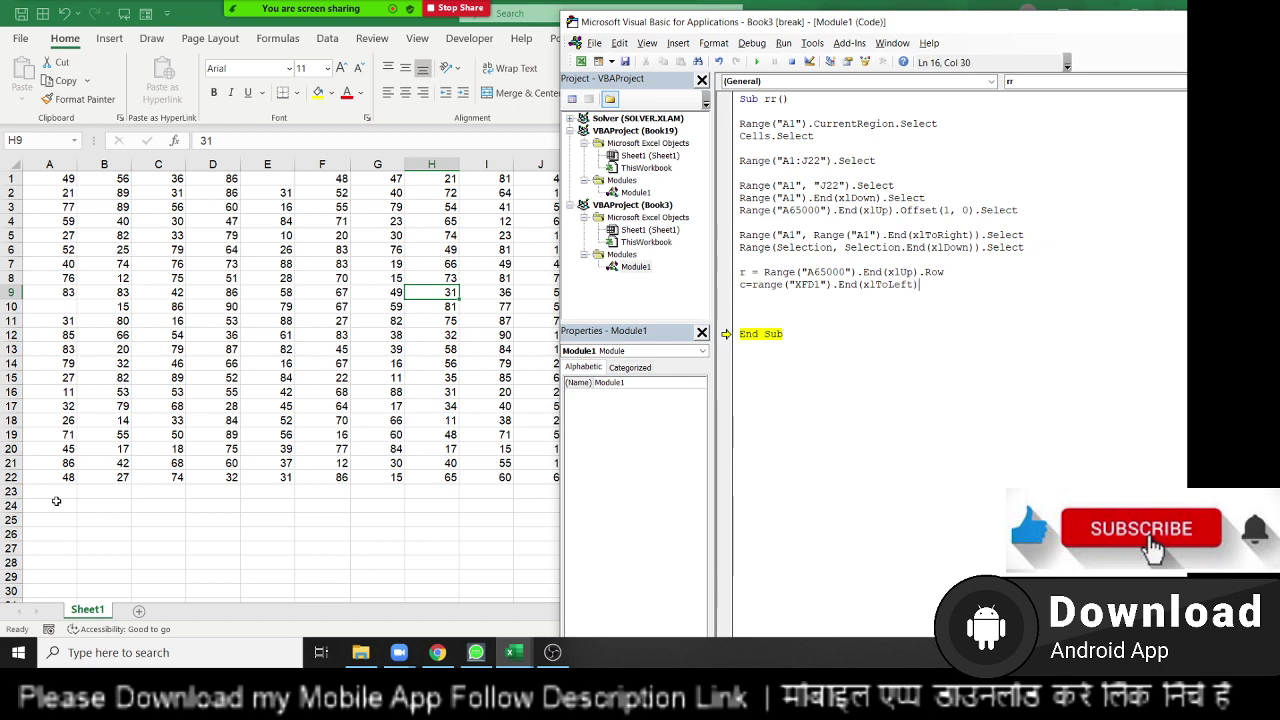
{"action": "type", "text": ".clo"}
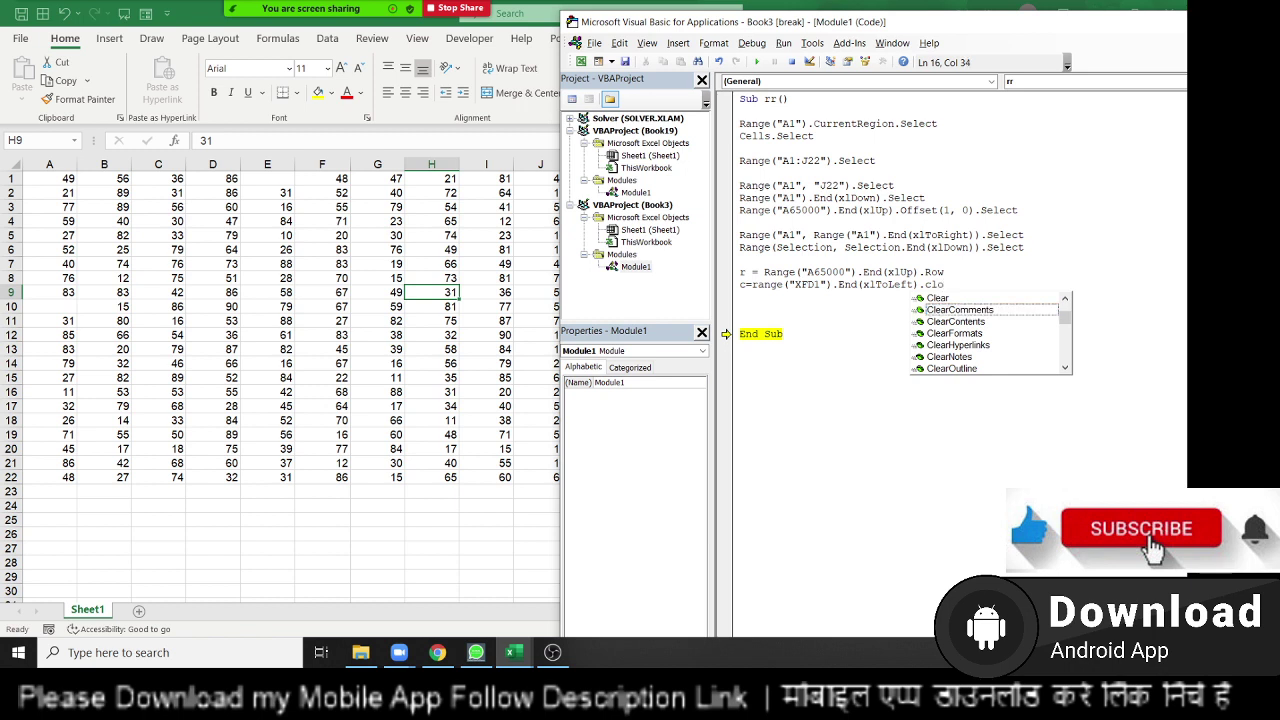
{"action": "key", "text": "BackSpace"}
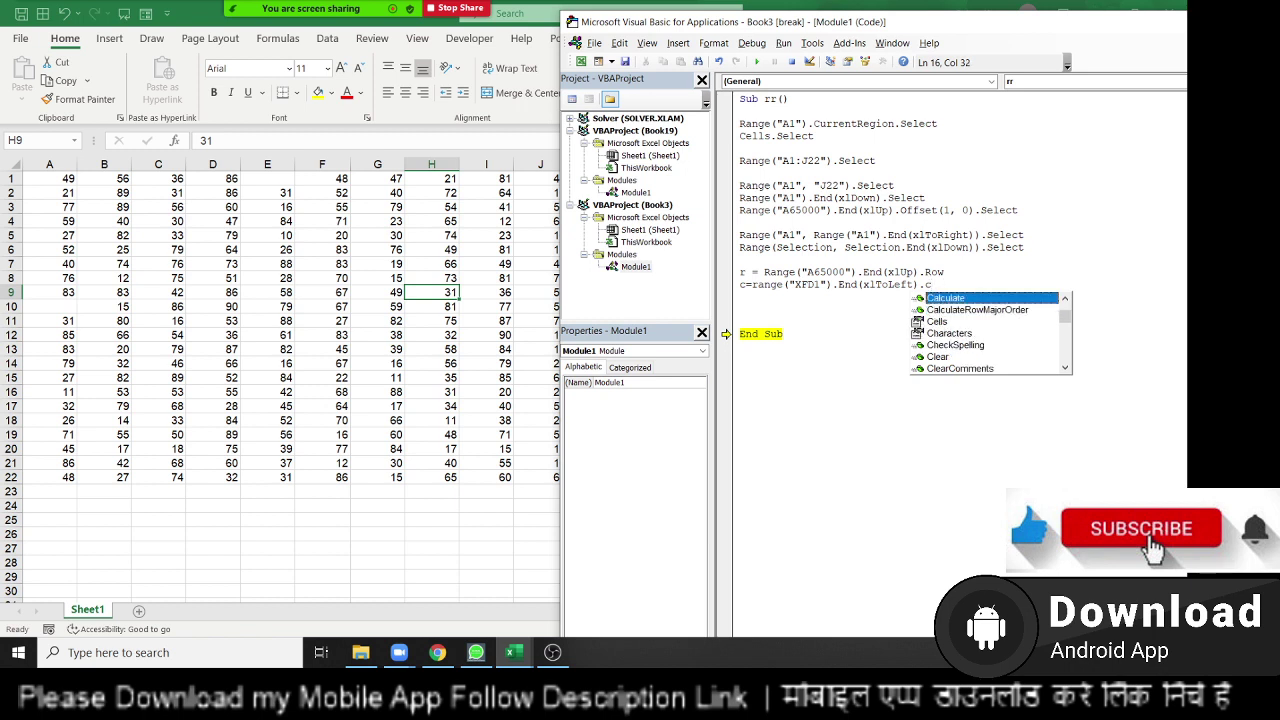
{"action": "type", "text": "ol"}
{"action": "key", "text": "Tab"}
{"action": "key", "text": "Return"}
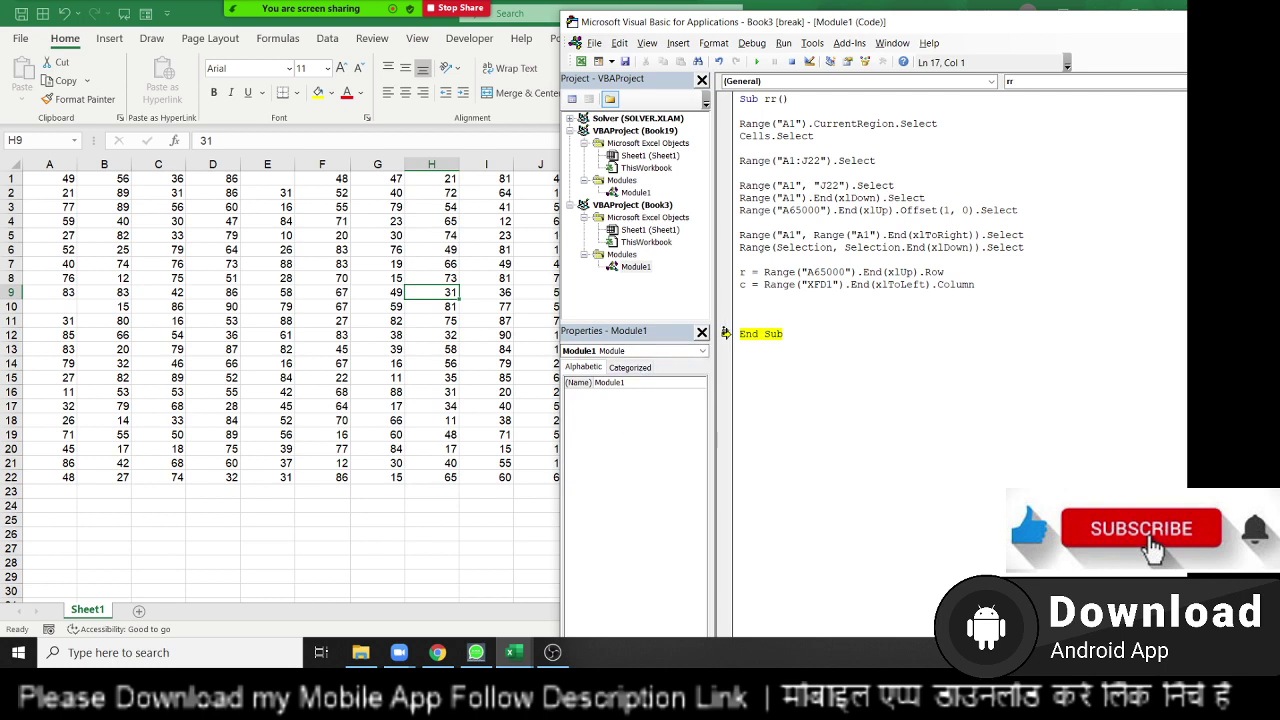
Step: Step through the r and c lines, giving r 22 and c 10
{"action": "left_click_drag", "start_coordinate": [726, 333], "coordinate": [726, 272]}
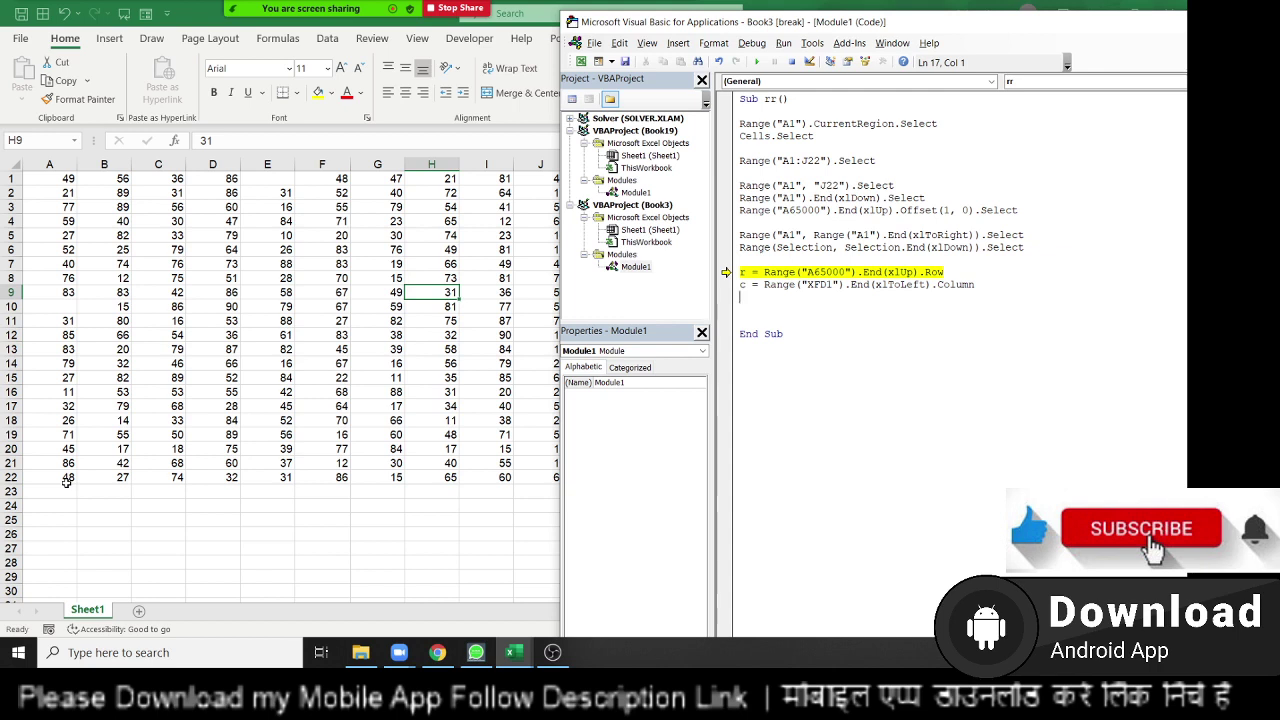
{"action": "key", "text": "F8"}
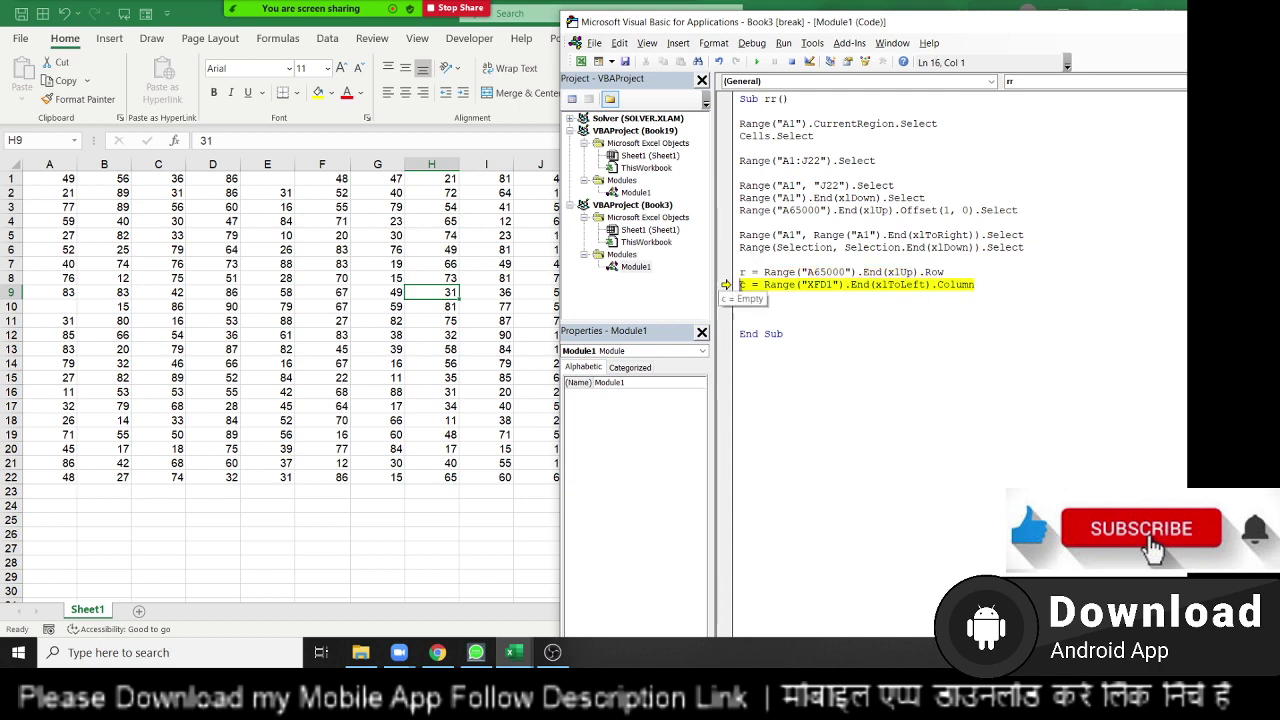
{"action": "key", "text": "F8"}
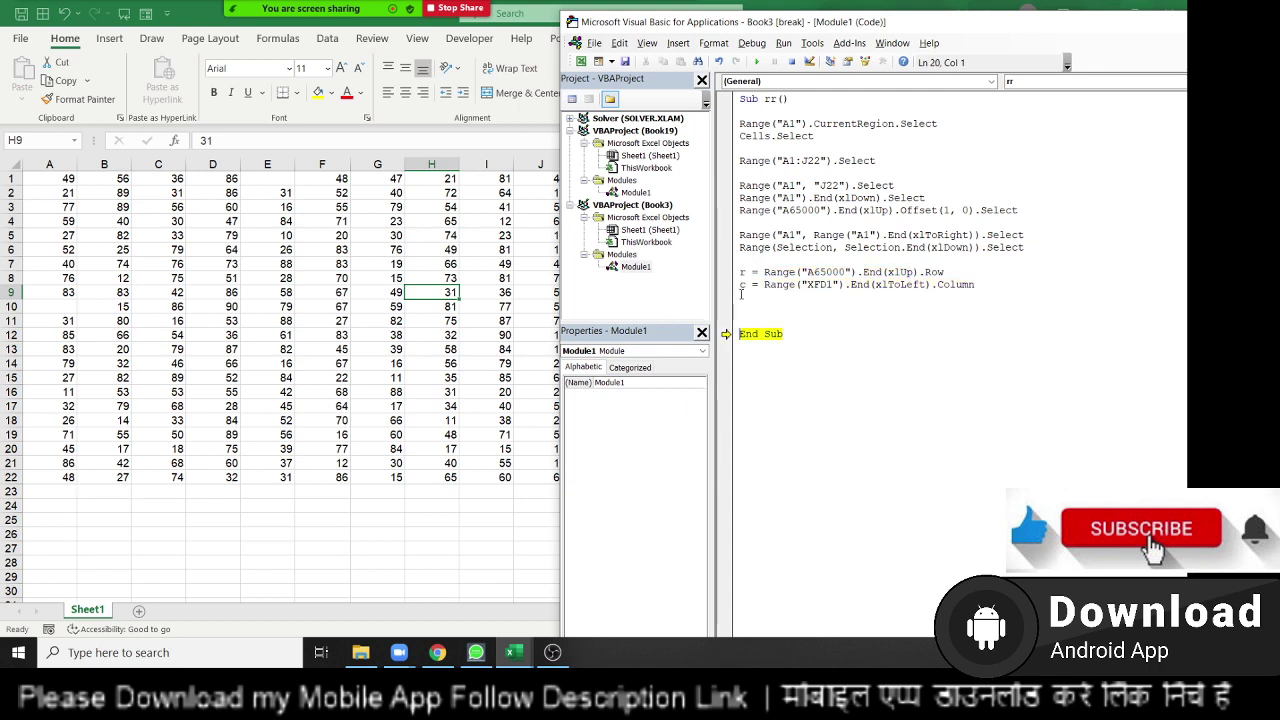
{"action": "mouse_move", "coordinate": [742, 284]}
{"action": "left_click", "coordinate": [760, 310]}
Step: Add Range("A1", Cells(r, c)).Select below the c line
{"action": "left_click", "coordinate": [759, 301]}
{"action": "type", "text": "range"}
{"action": "type", "text": "(\"A1"}
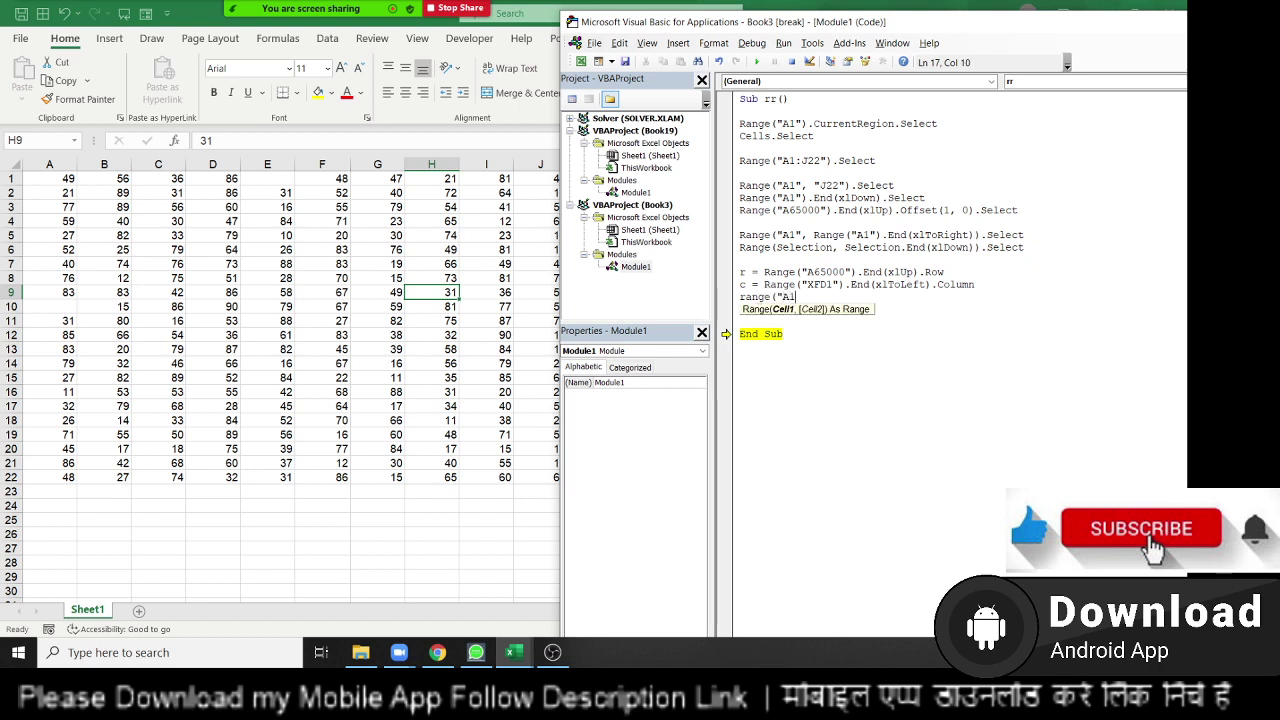
{"action": "type", "text": "\","}
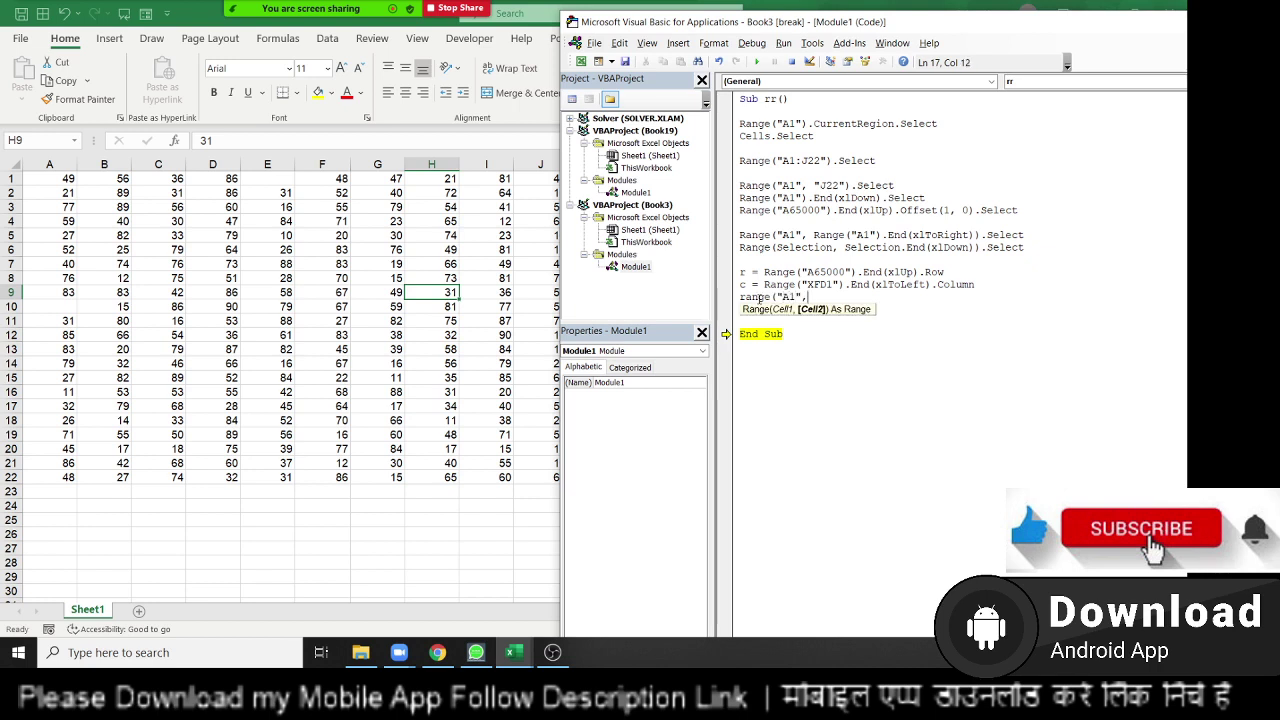
{"action": "type", "text": "22"}
{"action": "key", "text": "BackSpace"}
{"action": "key", "text": "BackSpace"}
{"action": "type", "text": "ce"}
{"action": "type", "text": "lls"}
{"action": "type", "text": "("}
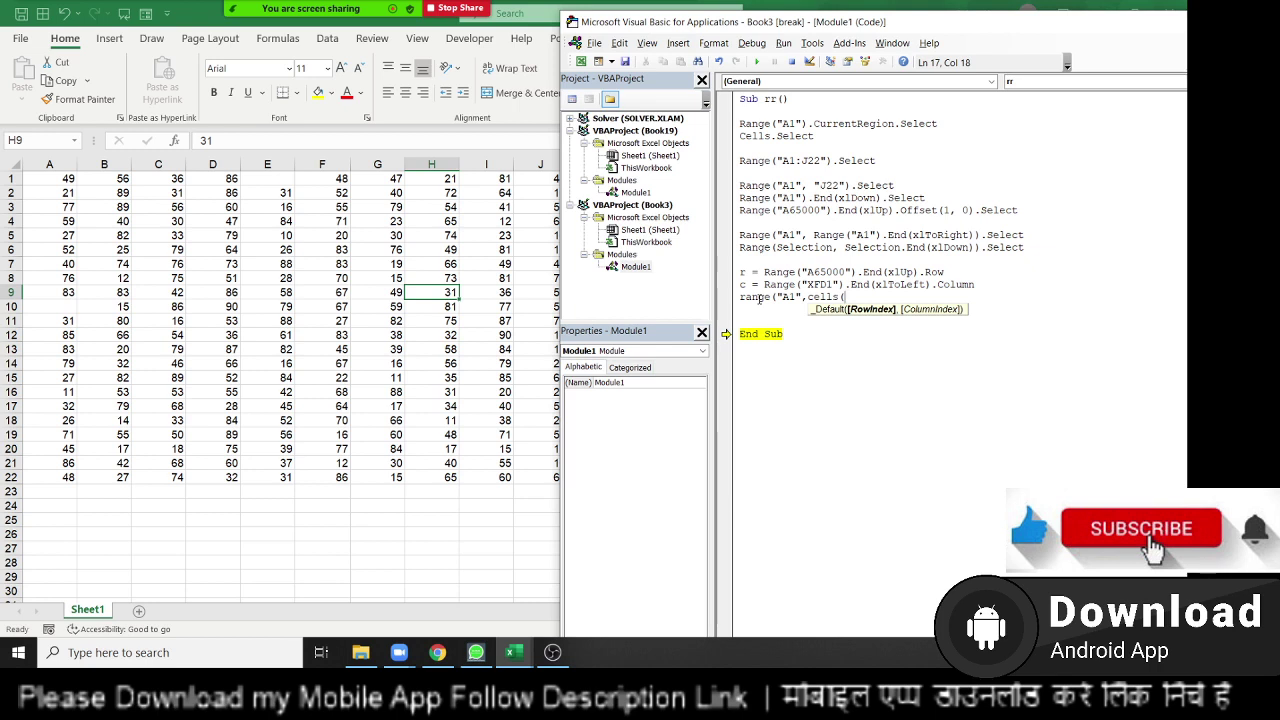
{"action": "type", "text": "r"}
{"action": "type", "text": ",c))"}
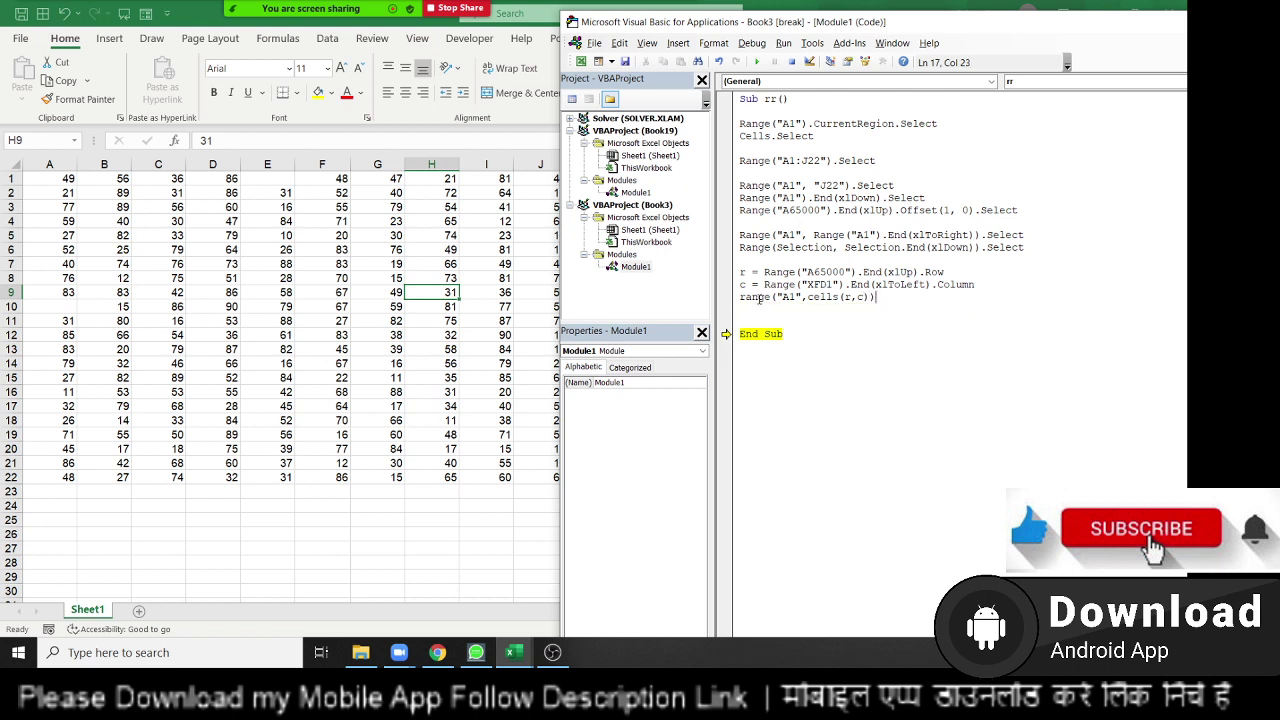
{"action": "type", "text": ".Select"}
{"action": "left_click", "coordinate": [772, 316]}
Step: Run that line to select A1:J22, then reset the paused macro
{"action": "left_click_drag", "start_coordinate": [727, 335], "coordinate": [727, 297]}
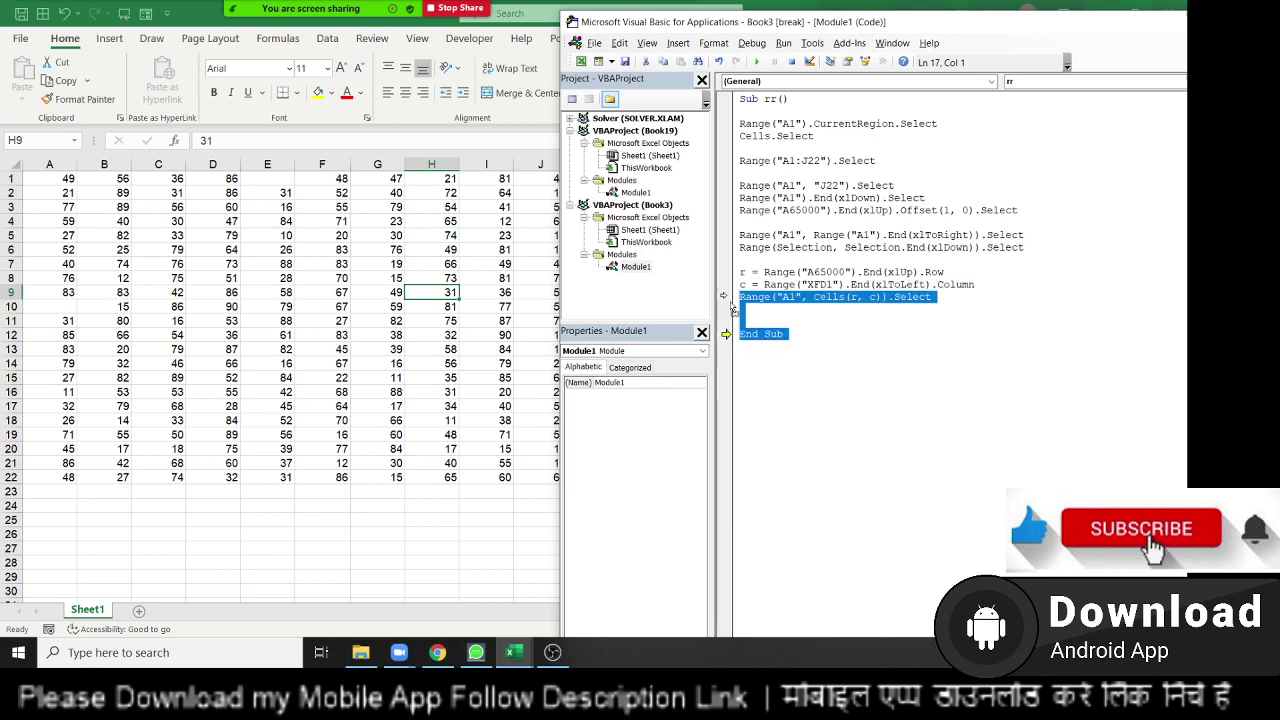
{"action": "left_click", "coordinate": [813, 316]}
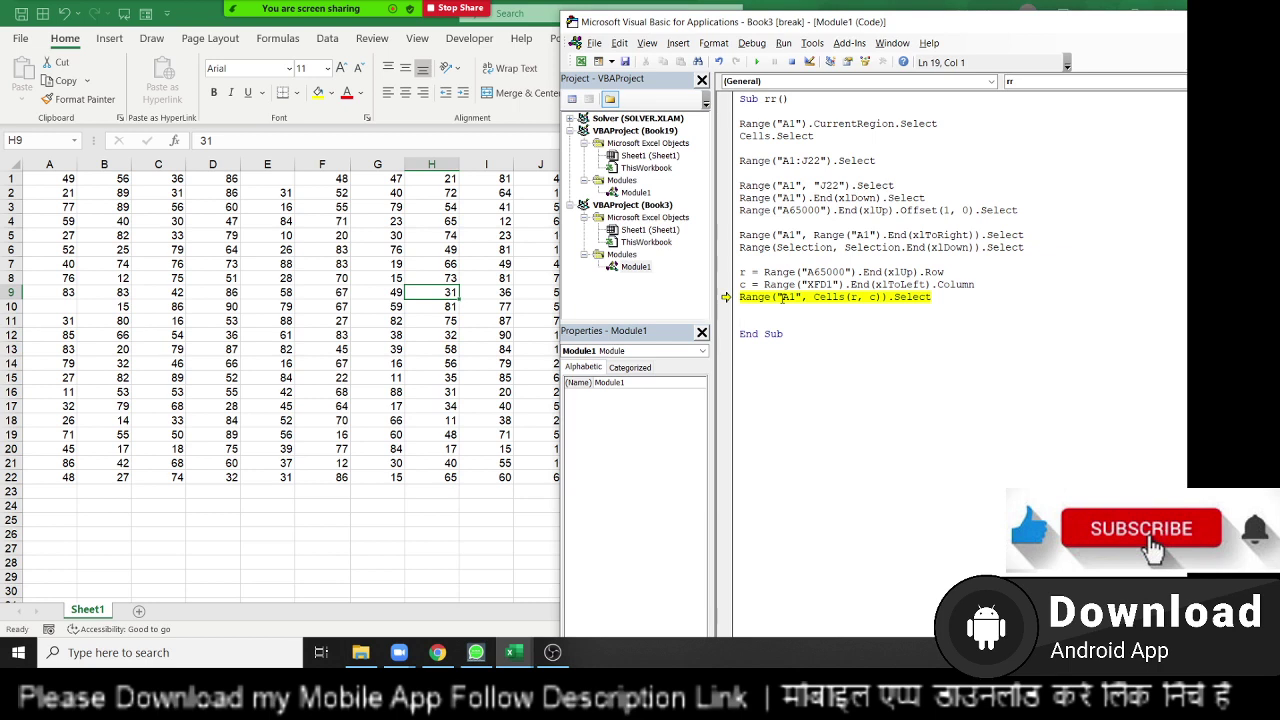
{"action": "key", "text": "F8"}
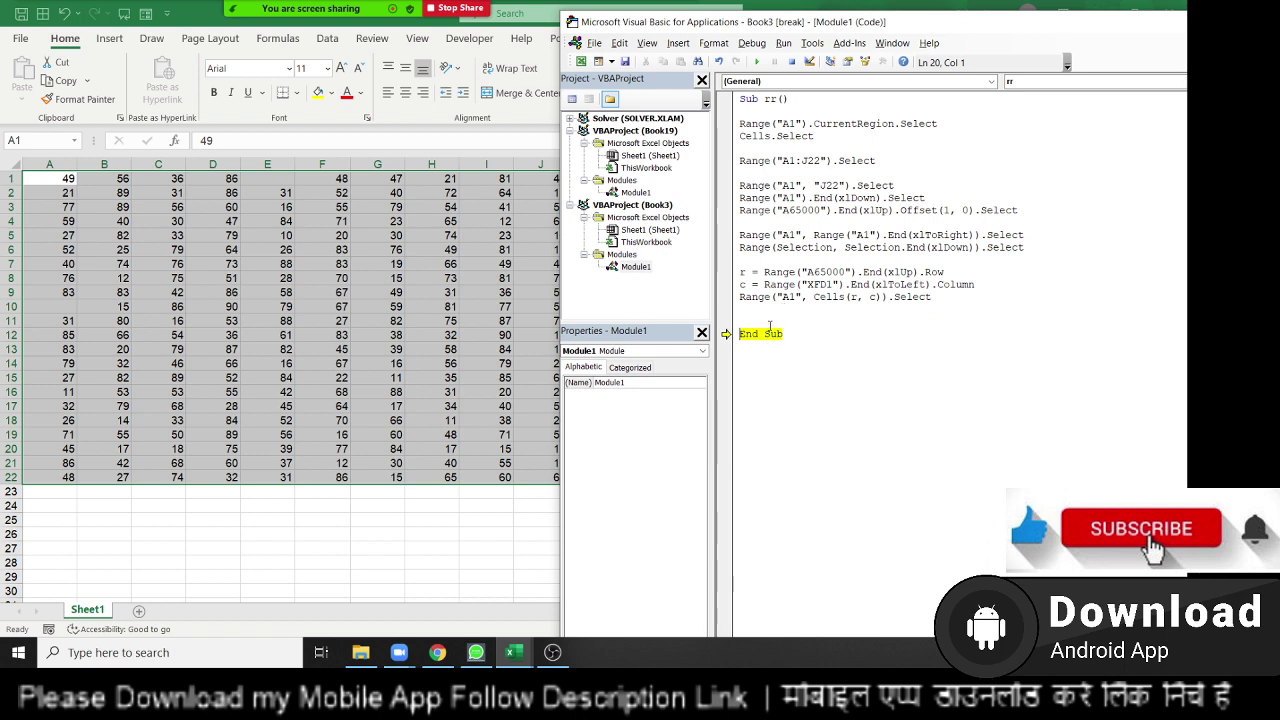
{"action": "left_click", "coordinate": [795, 297]}
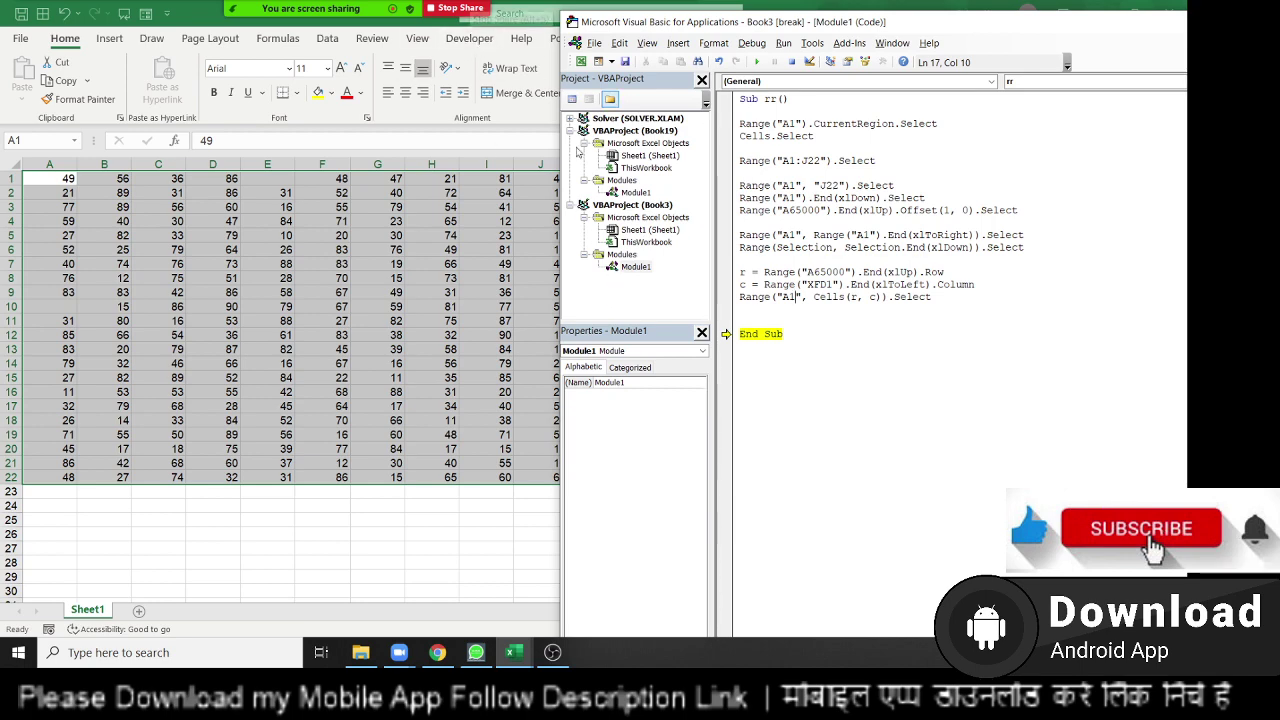
{"action": "left_click", "coordinate": [791, 61]}
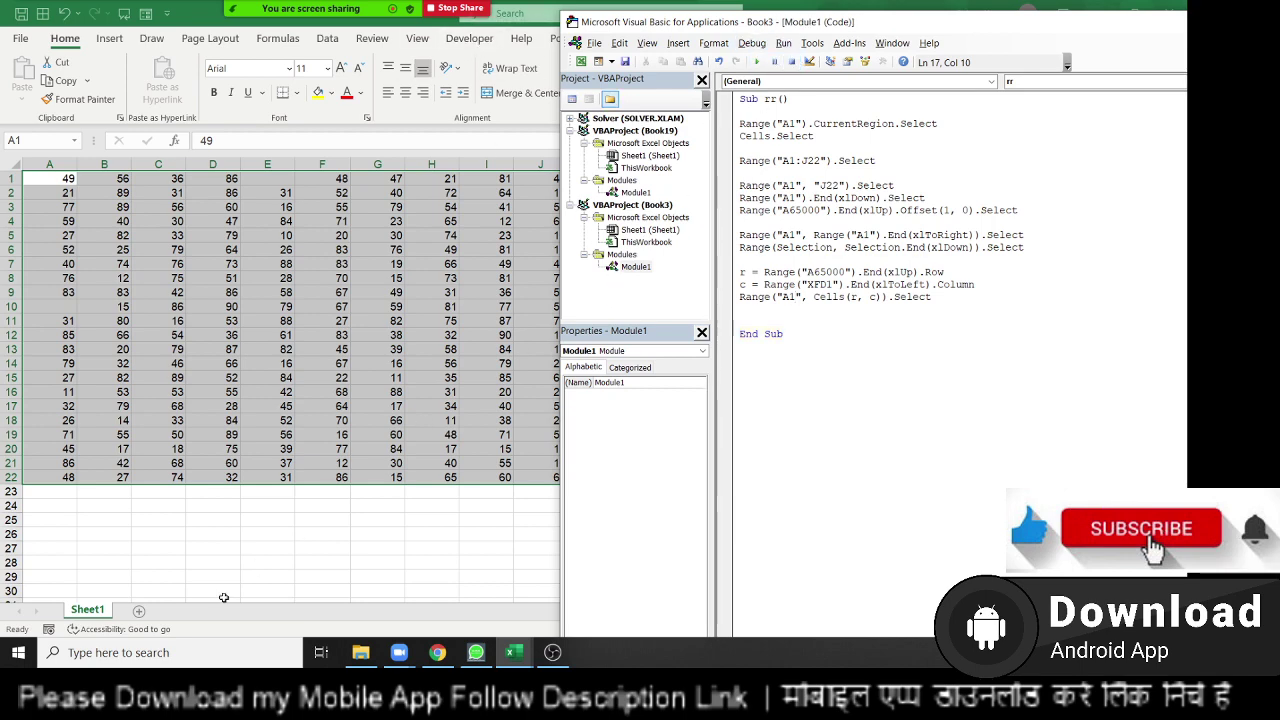
Step: Add a new blank worksheet and open blank lines above End Sub in macro rr
{"action": "left_click", "coordinate": [139, 611]}
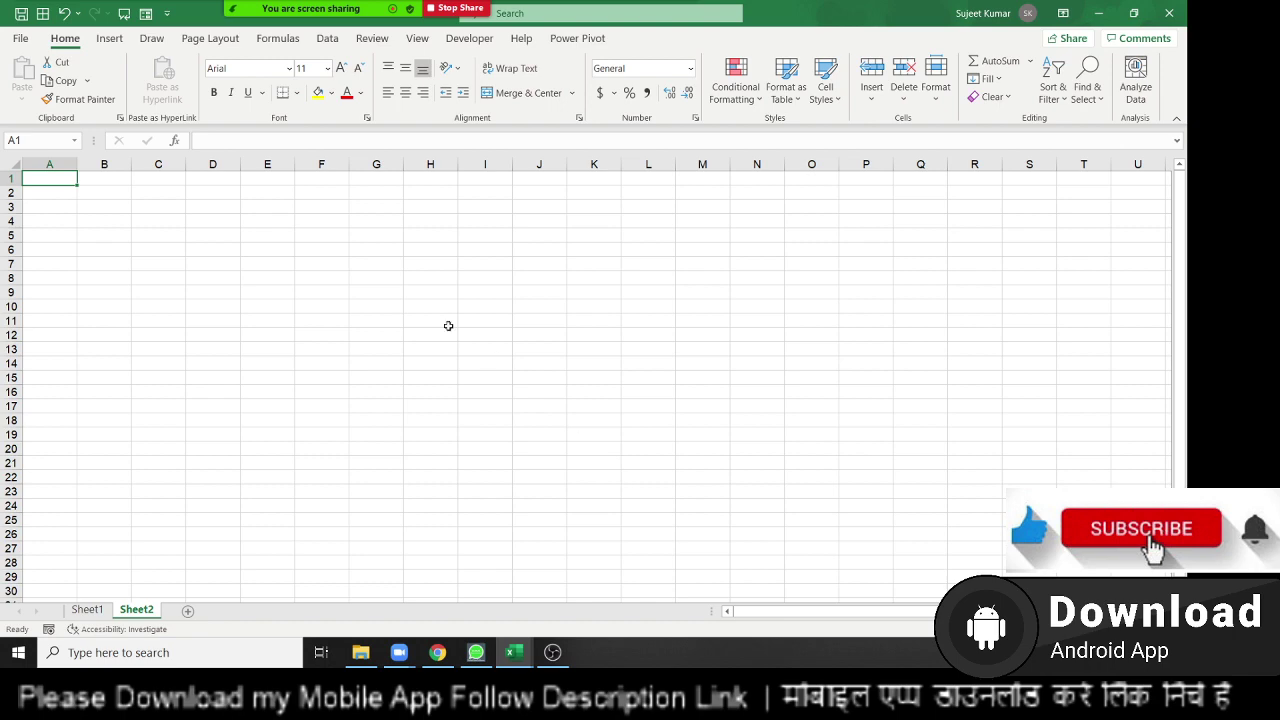
{"action": "key", "text": "alt+F11"}
{"action": "left_click", "coordinate": [752, 346]}
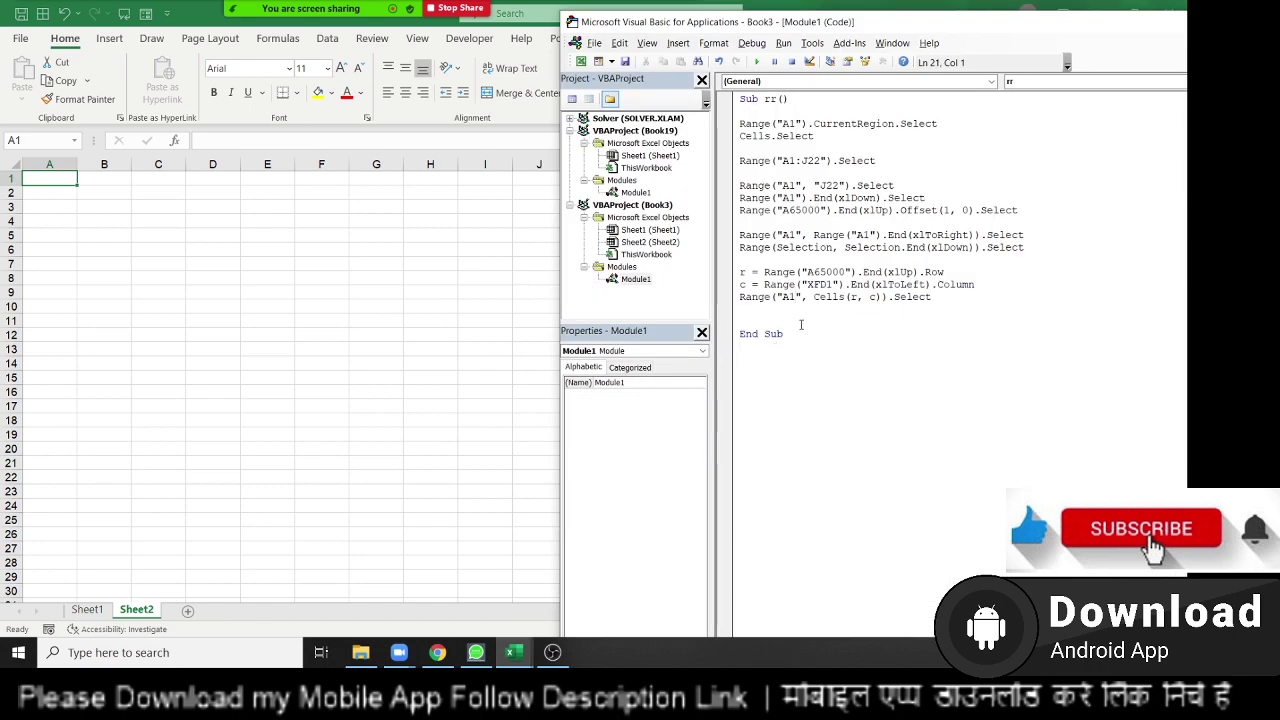
{"action": "left_click", "coordinate": [796, 322]}
{"action": "key", "text": "Return"}
{"action": "key", "text": "Return"}
{"action": "key", "text": "Up"}
Step: Add the line Range("A1").Value = "Name"
{"action": "type", "text": "range"}
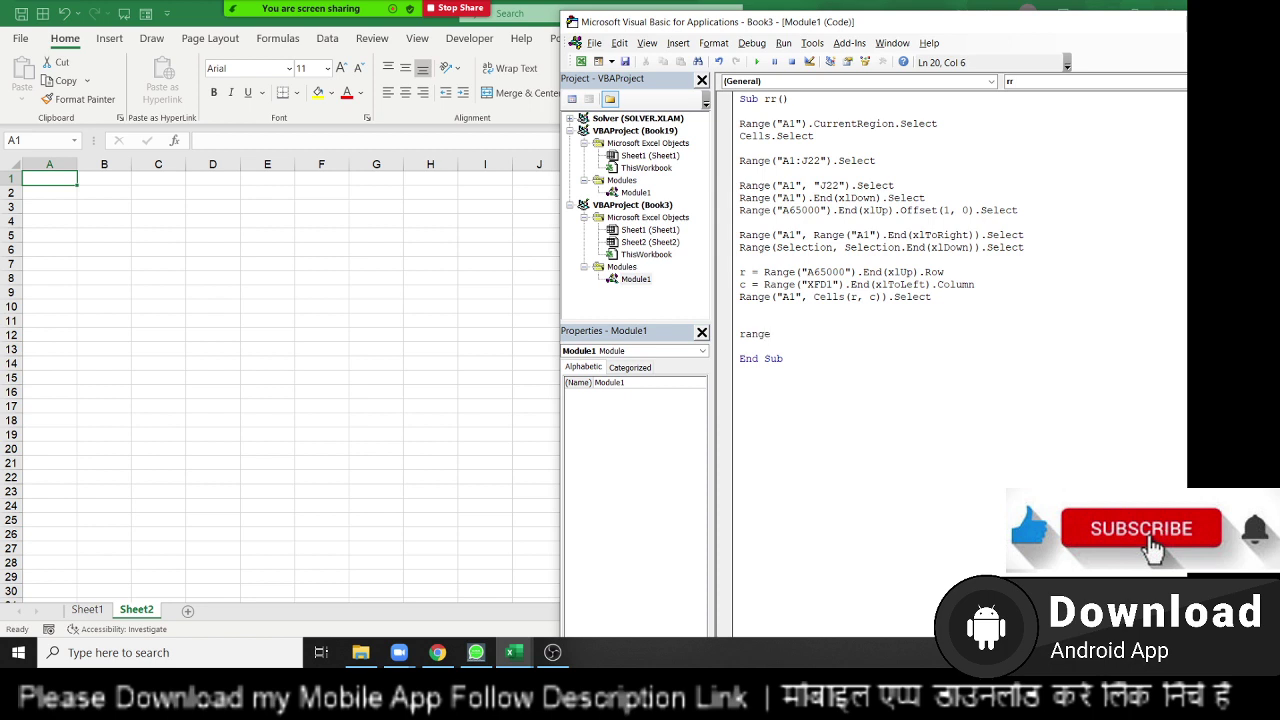
{"action": "type", "text": "("}
{"action": "type", "text": "A1"}
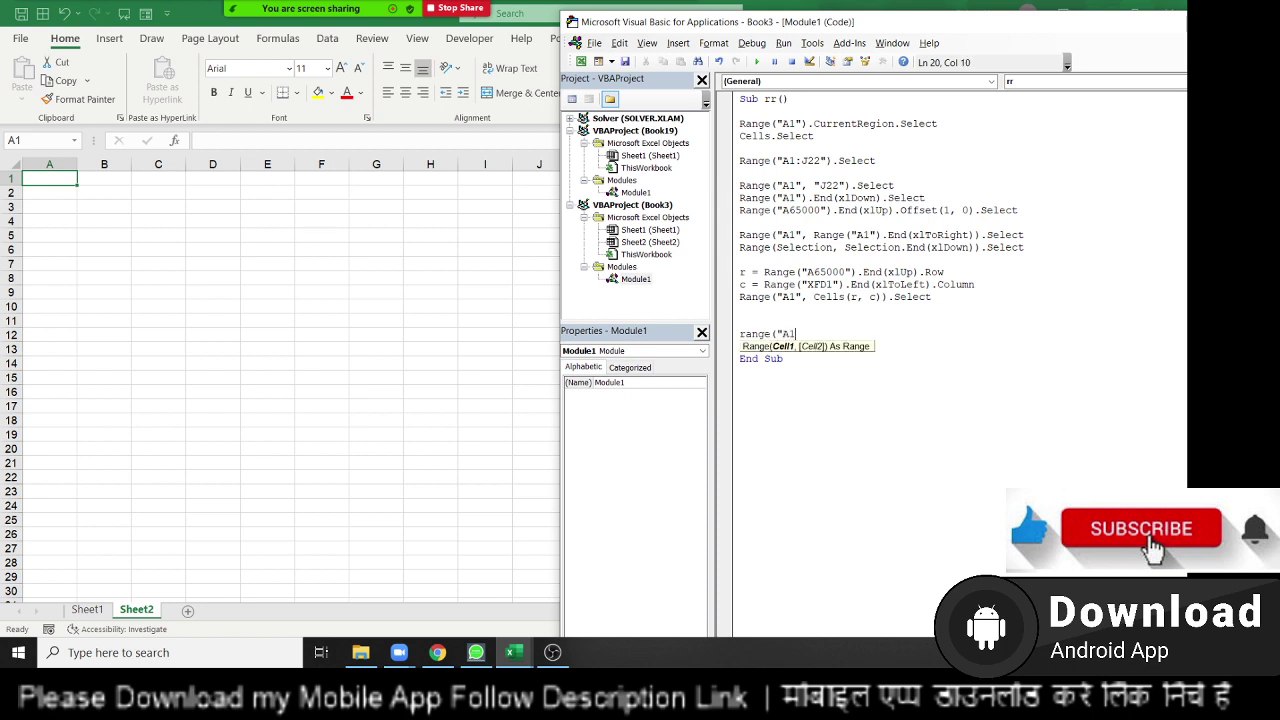
{"action": "type", "text": "\")"}
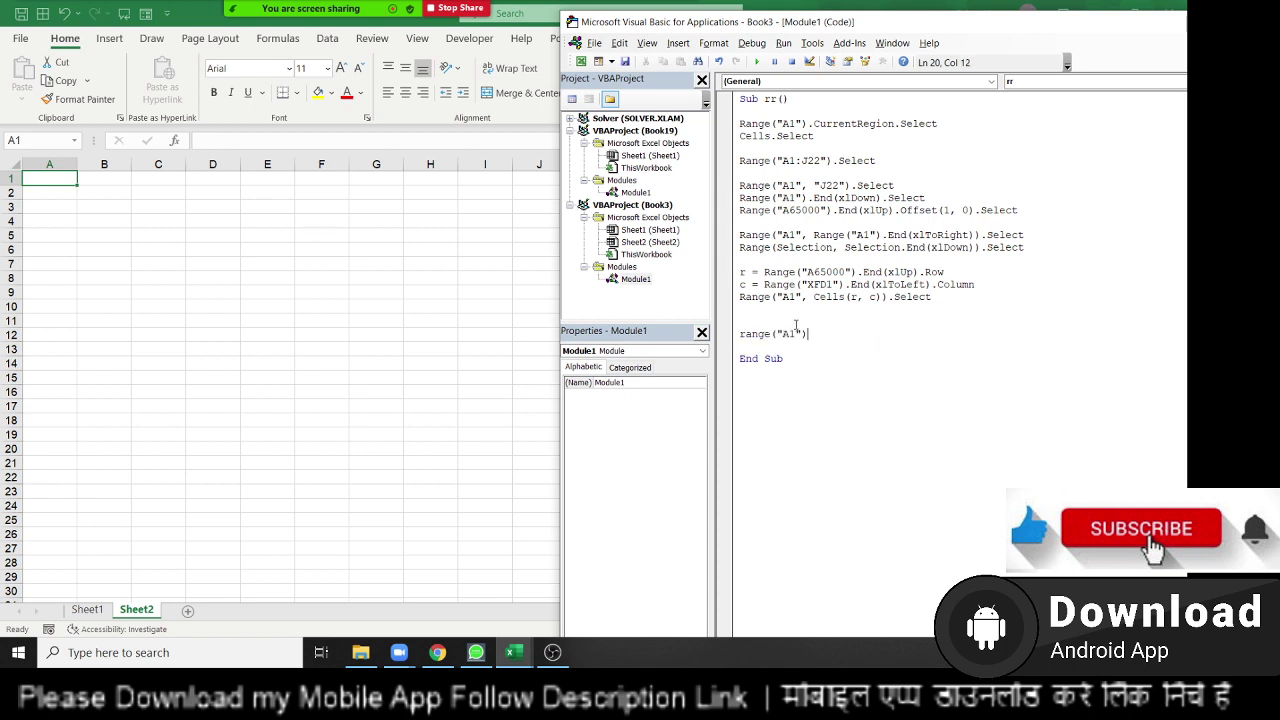
{"action": "type", "text": ".value ="}
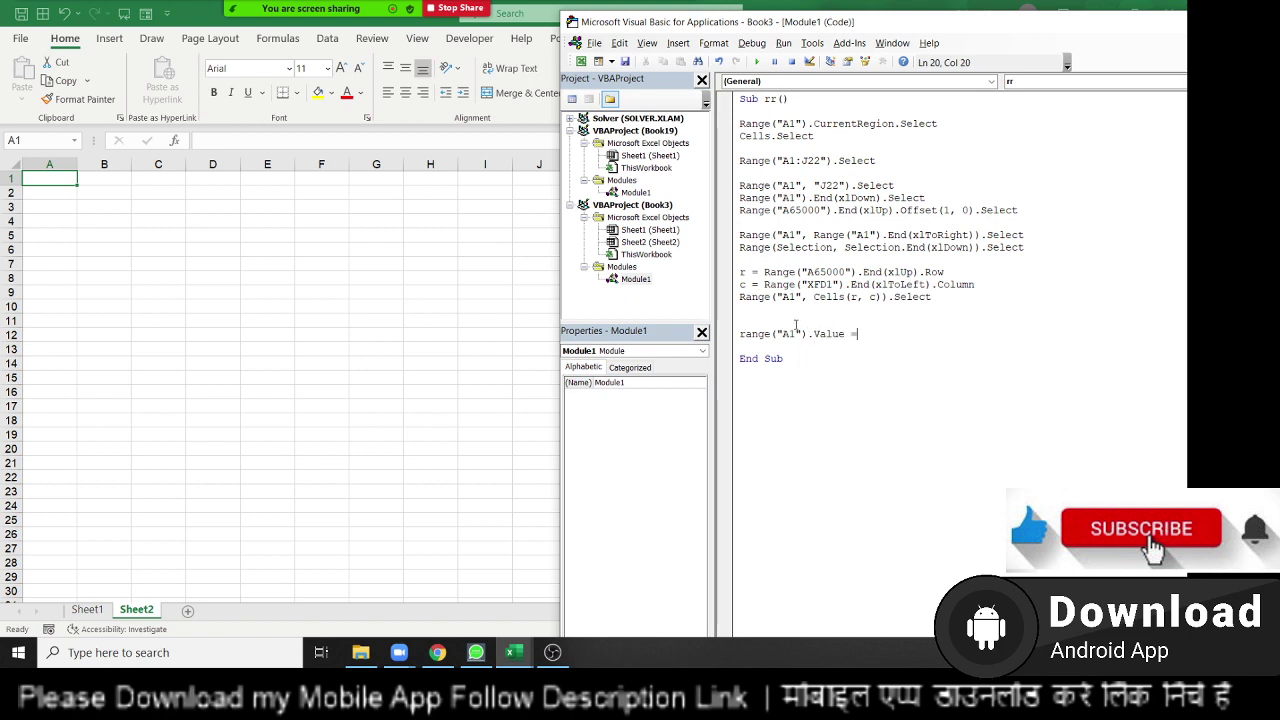
{"action": "type", "text": " 251"}
{"action": "key", "text": "Return"}
{"action": "key", "text": "BackSpace"}
{"action": "key", "text": "BackSpace"}
{"action": "key", "text": "BackSpace"}
{"action": "key", "text": "BackSpace"}
{"action": "type", "text": "Name\""}
{"action": "key", "text": "Return"}
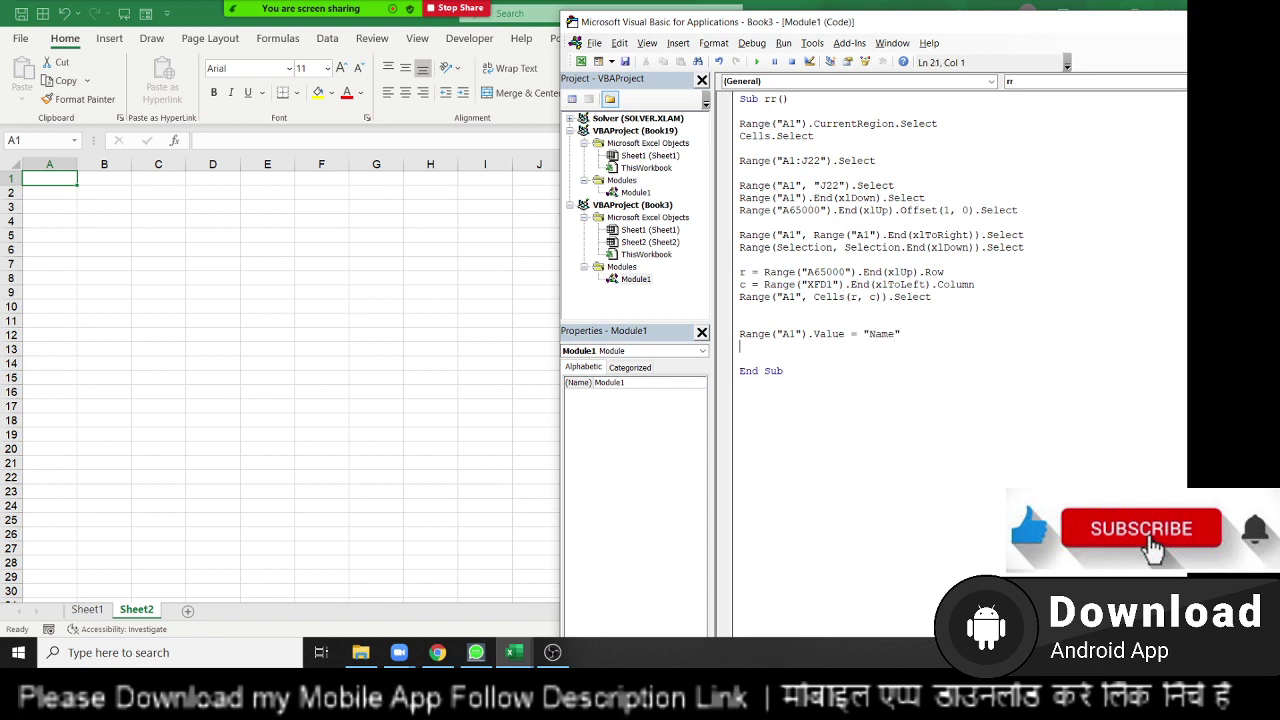
Step: Add lines Range("A1").Formula = "Roll" and Range("A1") = "Marks"
{"action": "type", "text": "range"}
{"action": "type", "text": "(\"A"}
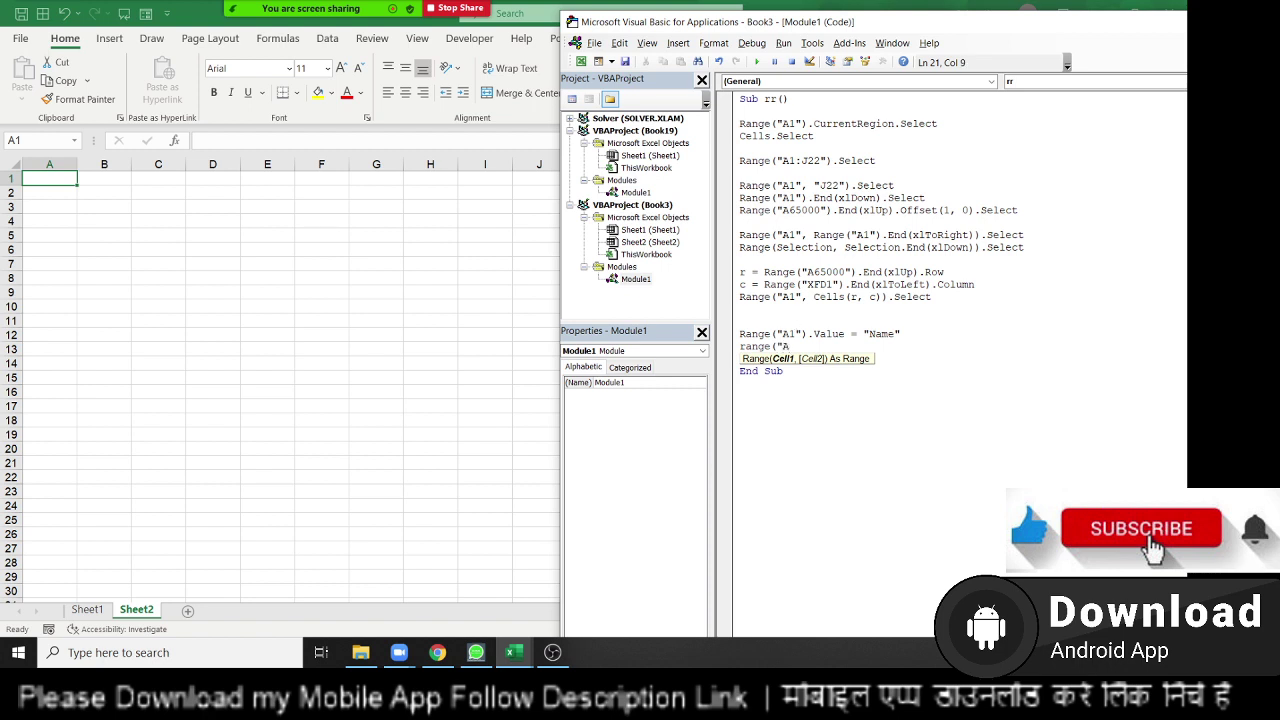
{"action": "type", "text": "1\""}
{"action": "type", "text": ")."}
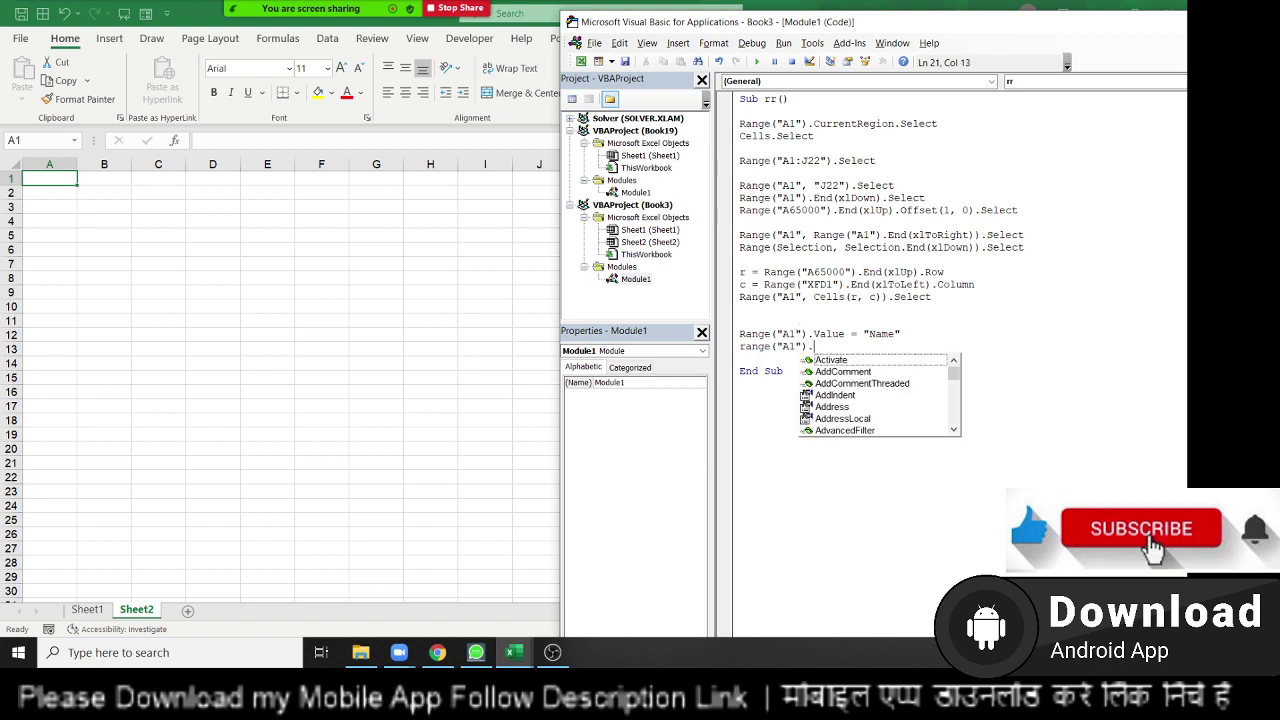
{"action": "type", "text": "Formula"}
{"action": "key", "text": "Tab"}
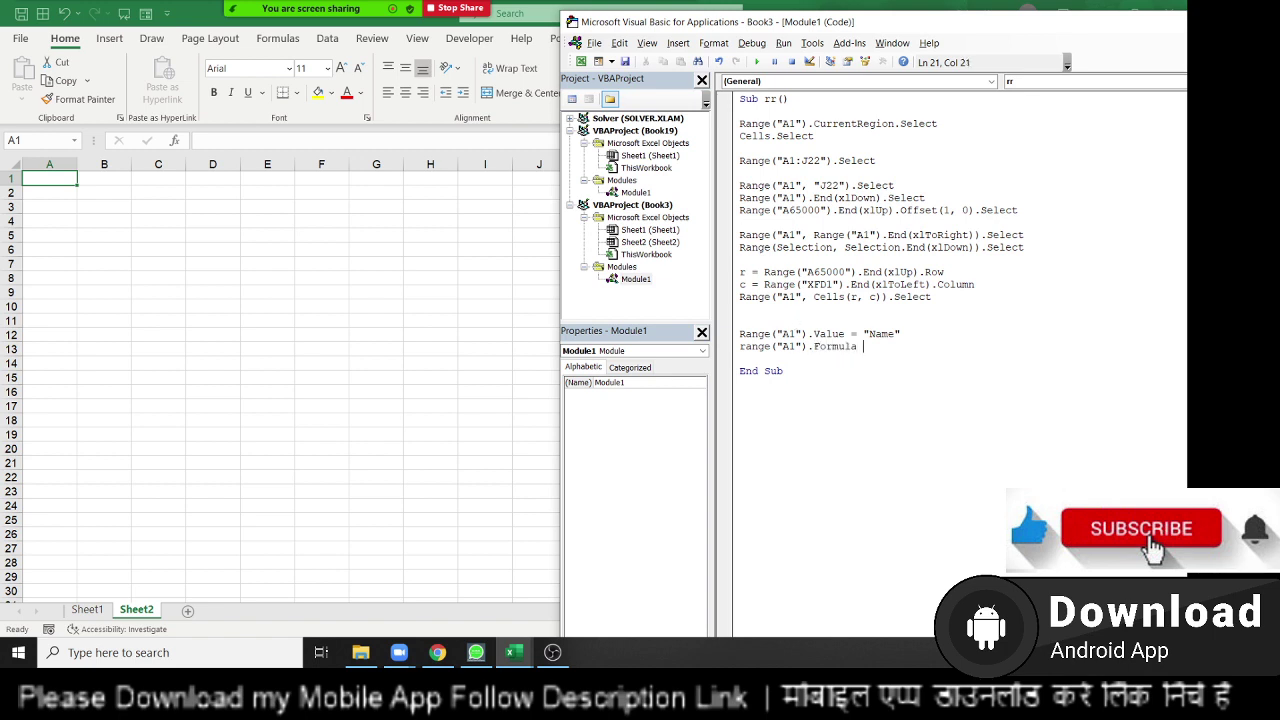
{"action": "type", "text": "\"Roll"}
{"action": "type", "text": "\""}
{"action": "key", "text": "Return"}
{"action": "type", "text": "r"}
{"action": "type", "text": "ange("}
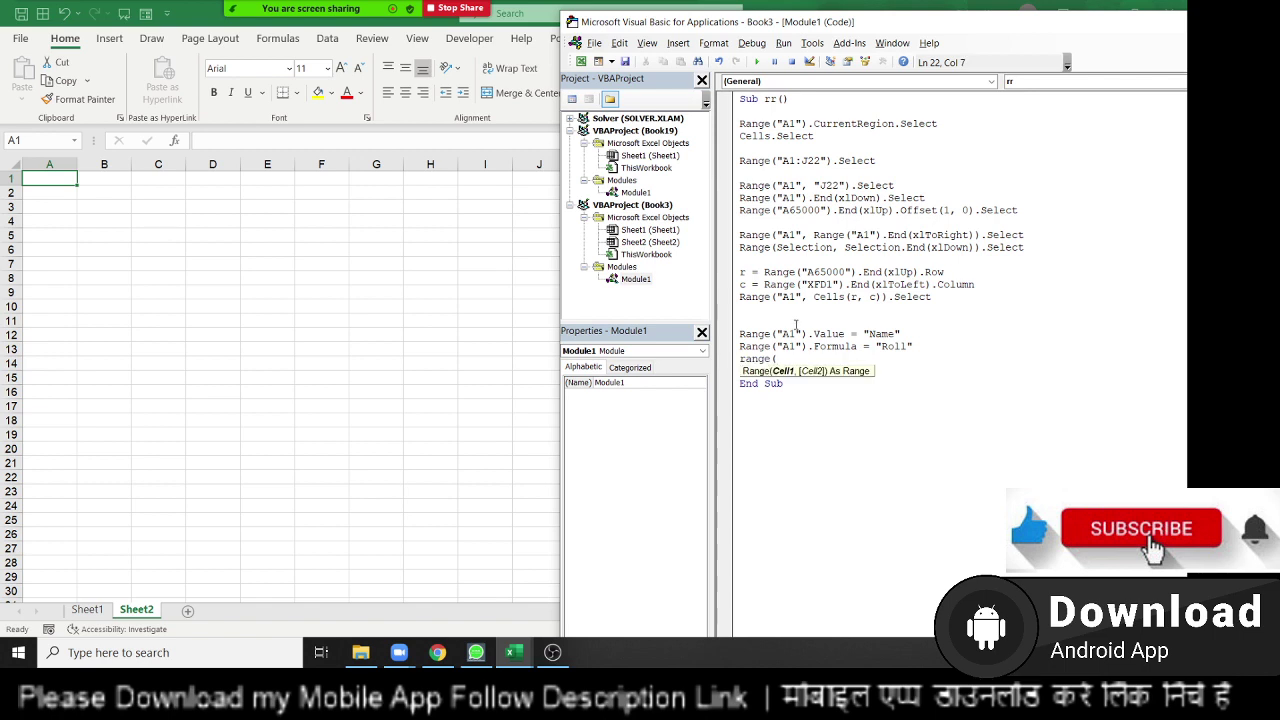
{"action": "type", "text": "\"A1\""}
{"action": "type", "text": ")=\"Ma"}
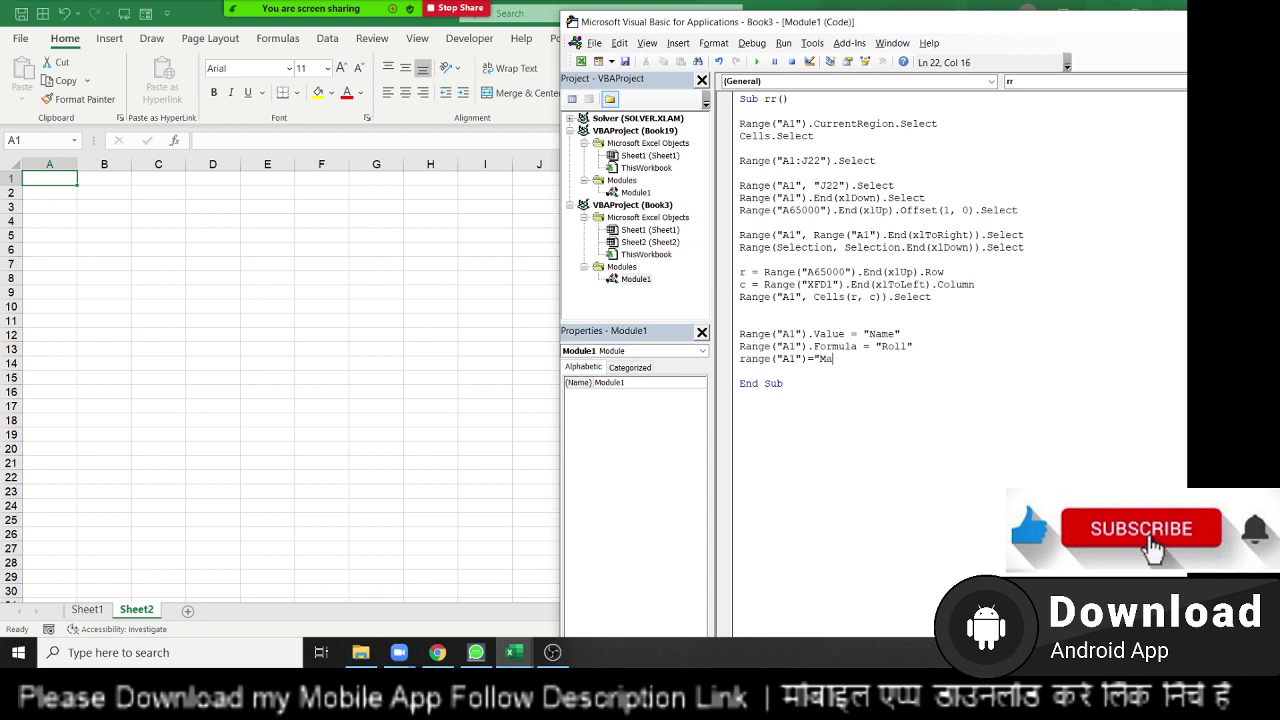
{"action": "type", "text": "rks"}
{"action": "key", "text": "Return"}
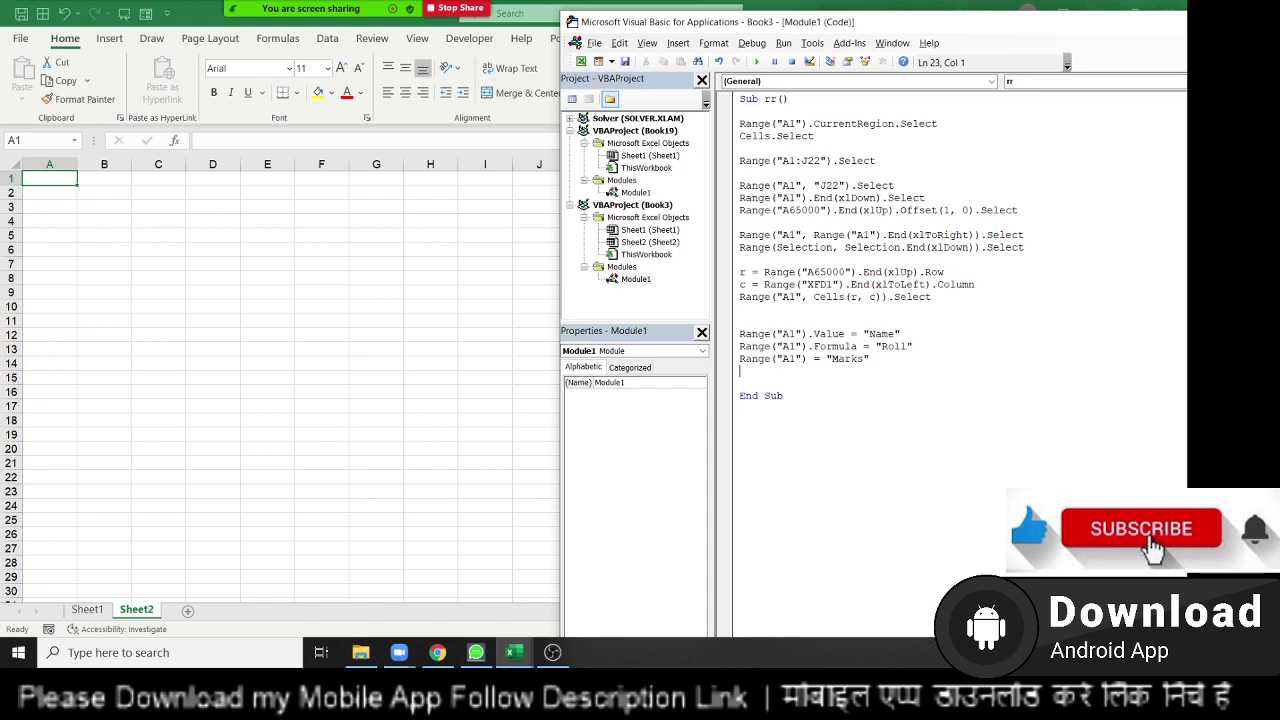
{"action": "left_click", "coordinate": [233, 187]}
Step: Enter =52+30 in cell D1 on Sheet2 so it shows 82
{"action": "left_click", "coordinate": [212, 164]}
{"action": "left_click", "coordinate": [218, 179]}
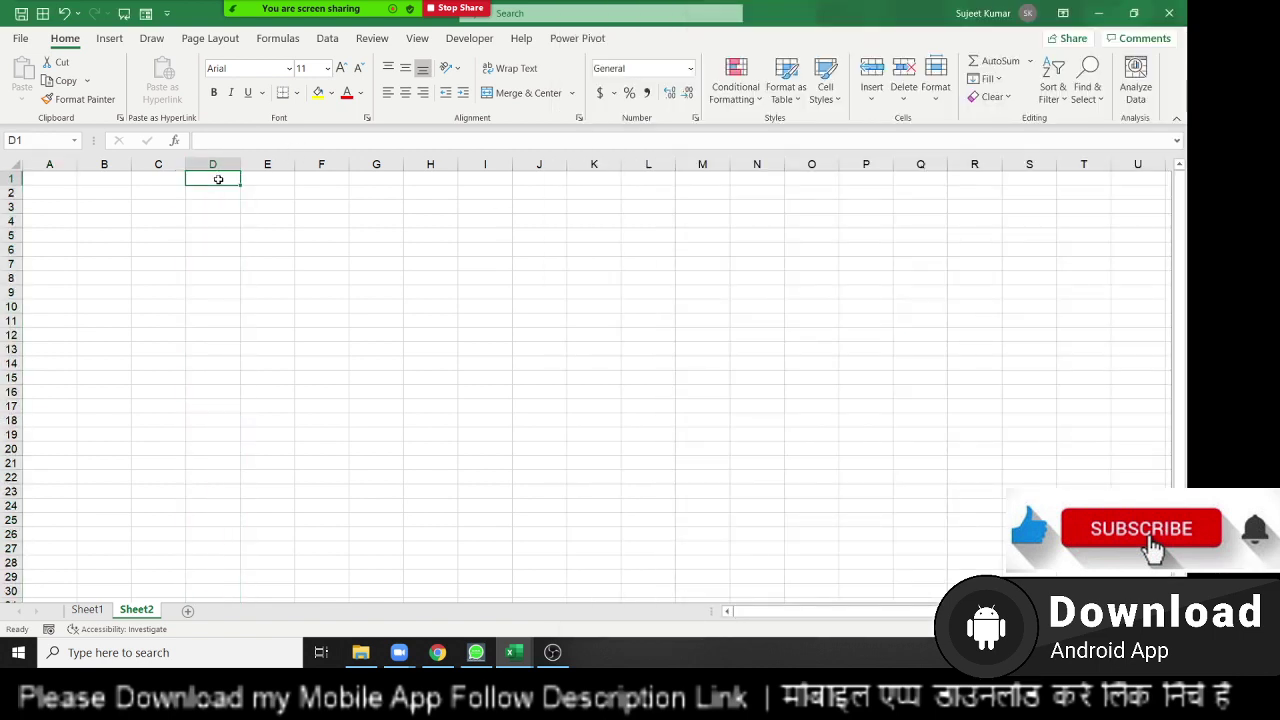
{"action": "type", "text": "52+3"}
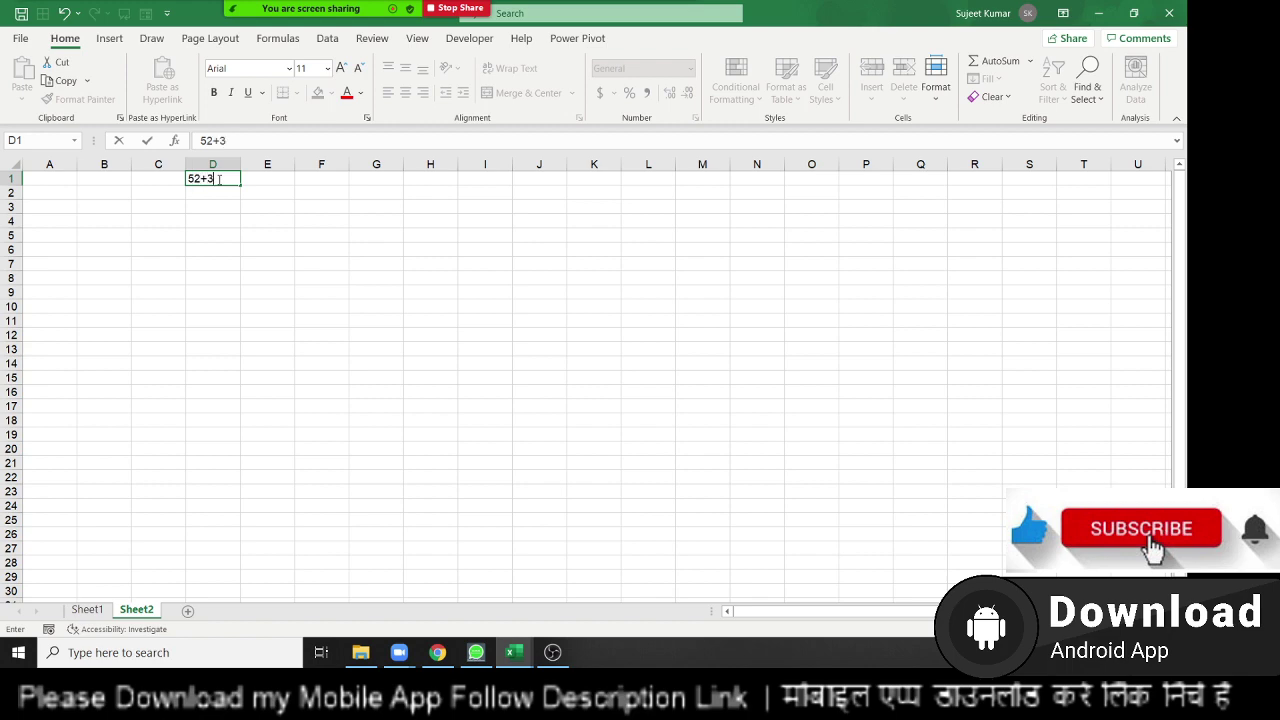
{"action": "type", "text": "0"}
{"action": "key", "text": "ctrl+Return"}
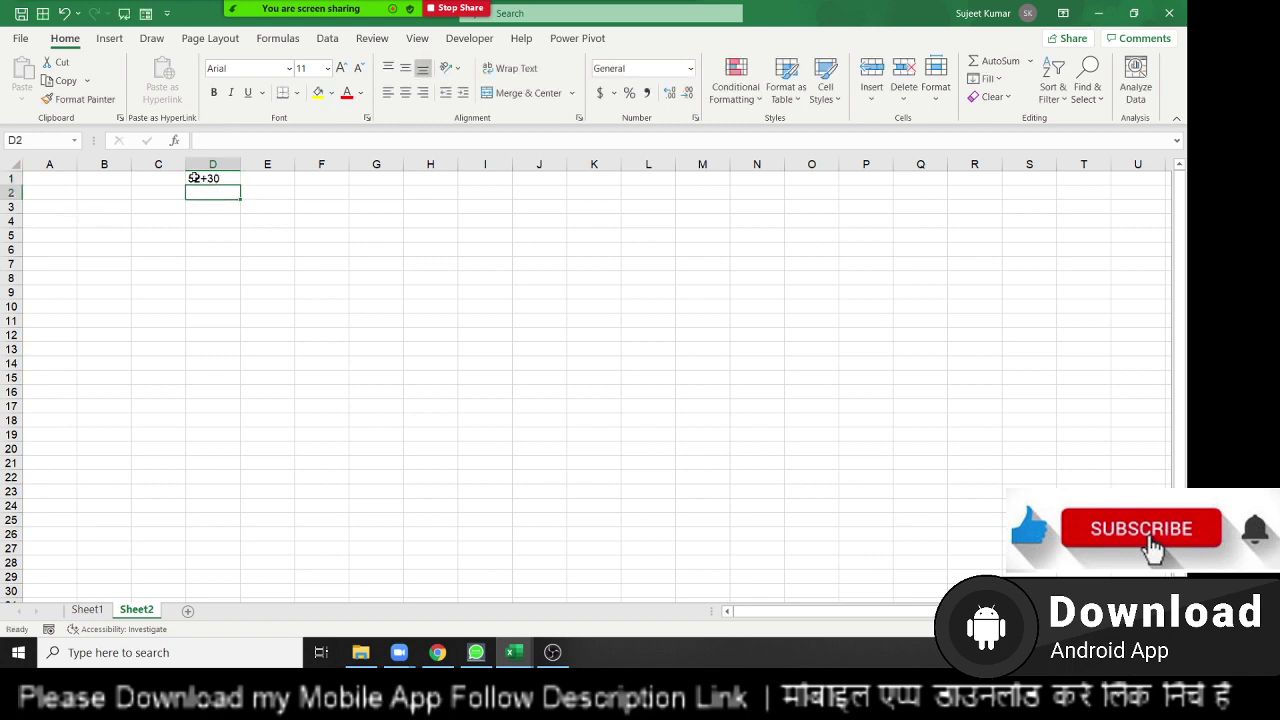
{"action": "left_click", "coordinate": [201, 141]}
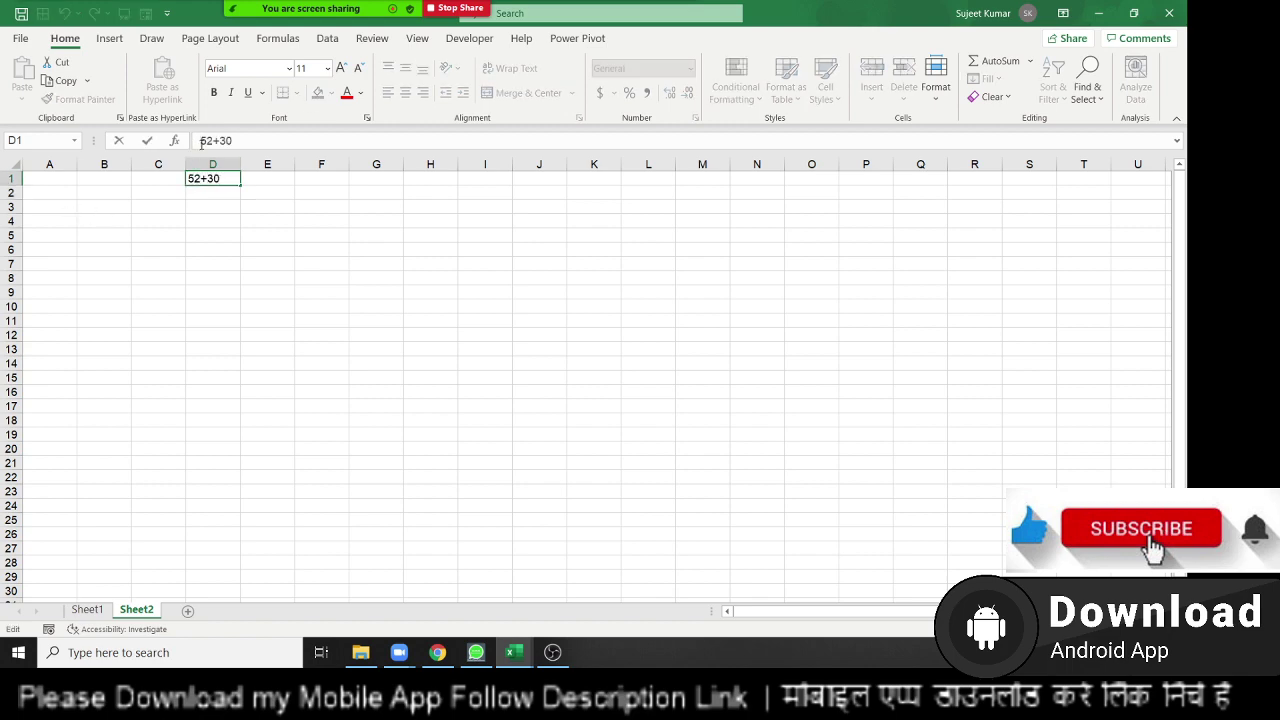
{"action": "type", "text": "="}
{"action": "key", "text": "ctrl+Return"}
{"action": "key", "text": "ctrl+Home"}
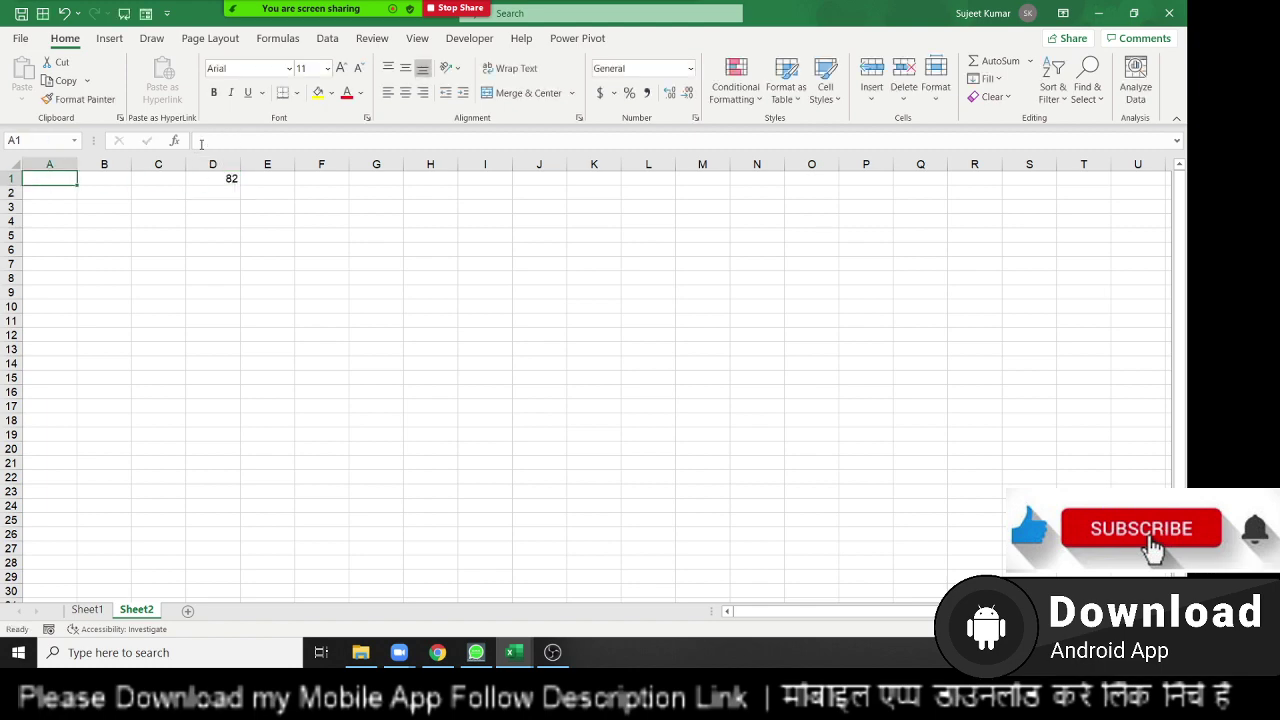
Step: Back in the editor, start the line Range("A1").Value = Range("D1").Value
{"action": "key", "text": "alt+F11"}
{"action": "key", "text": "Return"}
{"action": "type", "text": "ran"}
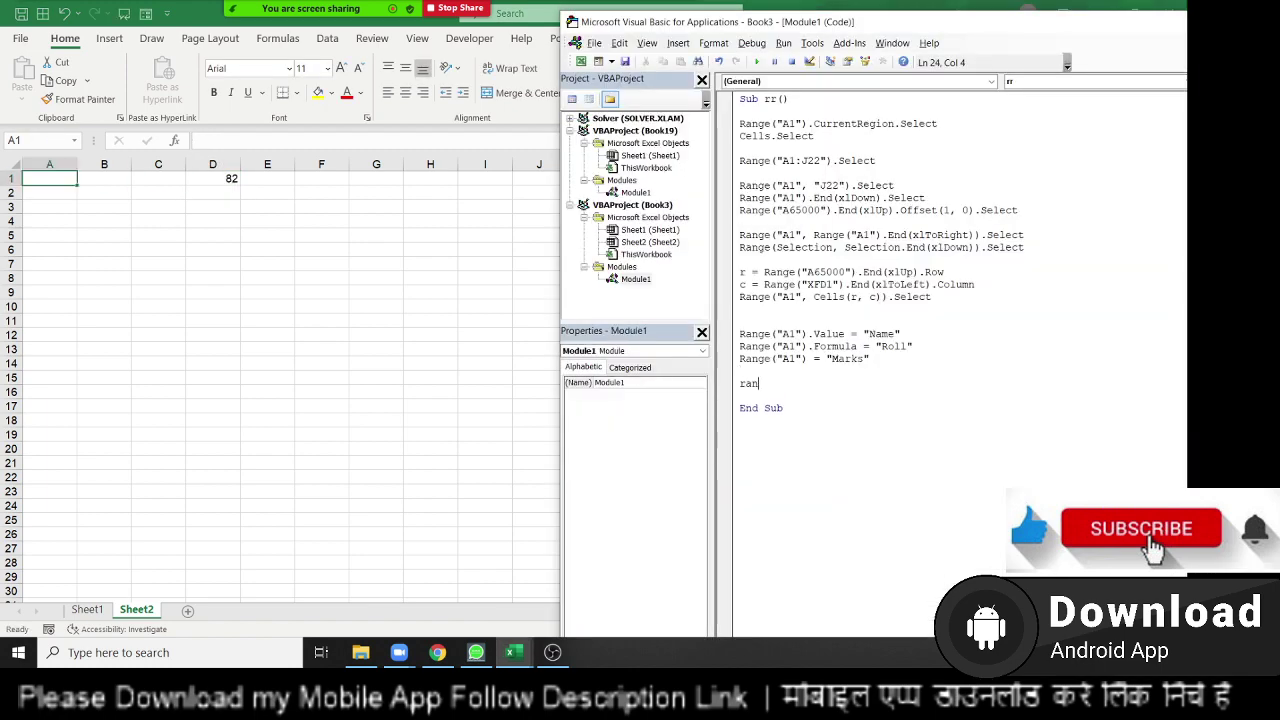
{"action": "type", "text": "ge(\""}
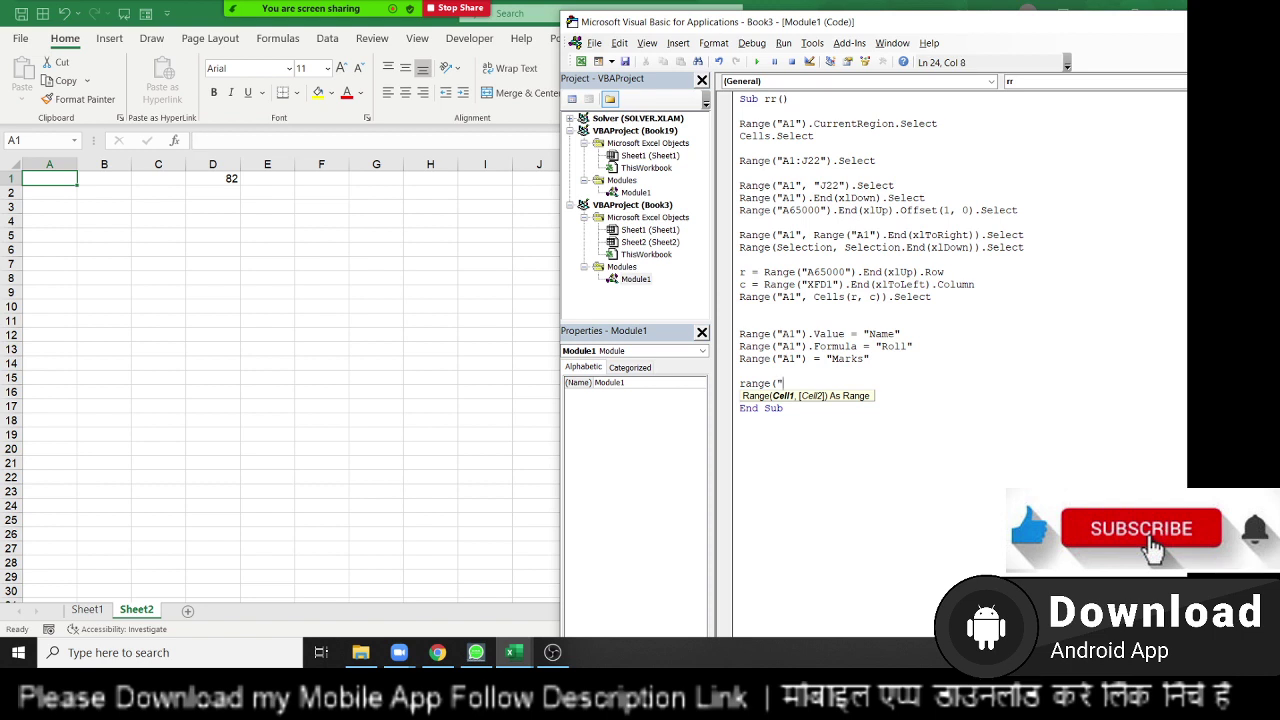
{"action": "type", "text": "A1\""}
{"action": "type", "text": ").Value "}
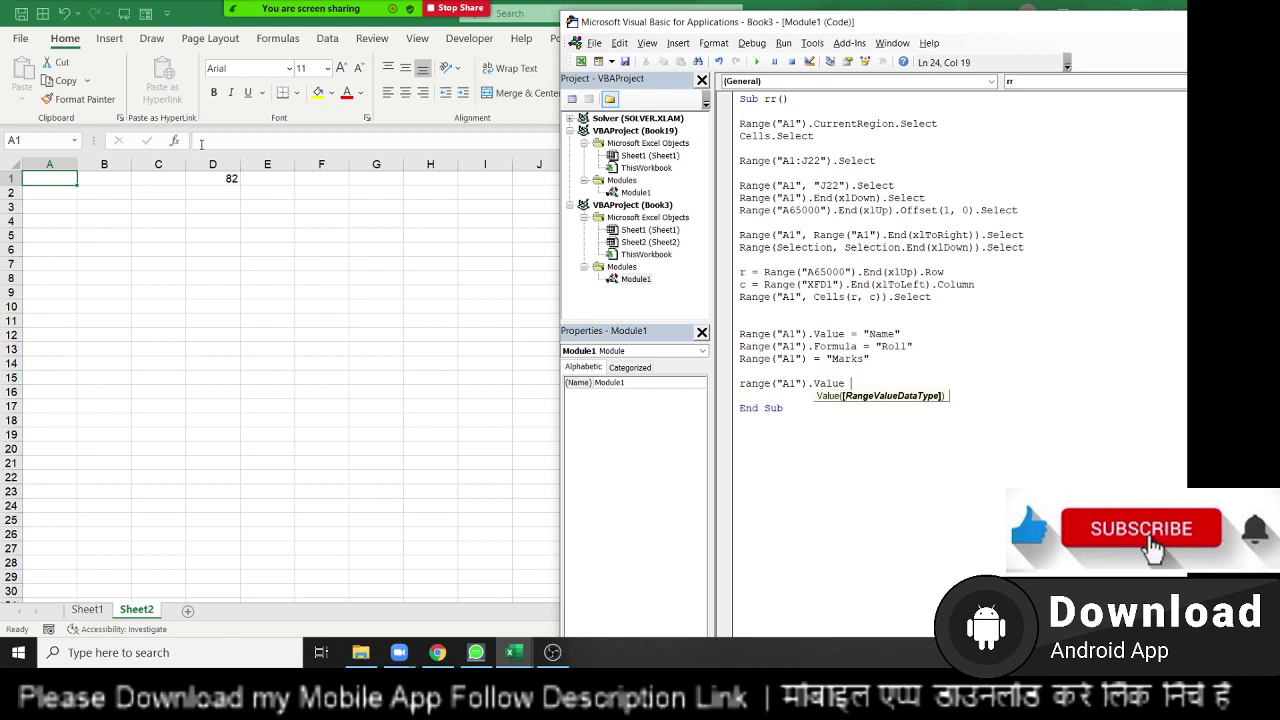
{"action": "type", "text": "= range"}
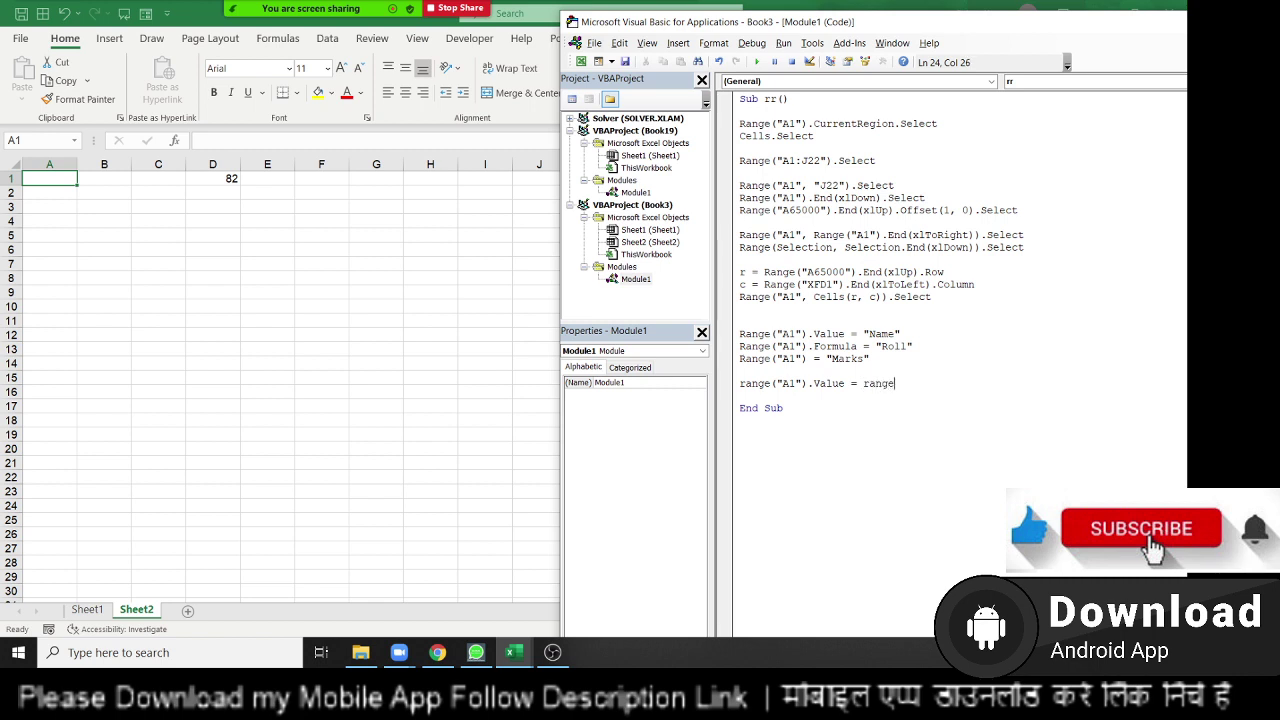
{"action": "type", "text": "(\""}
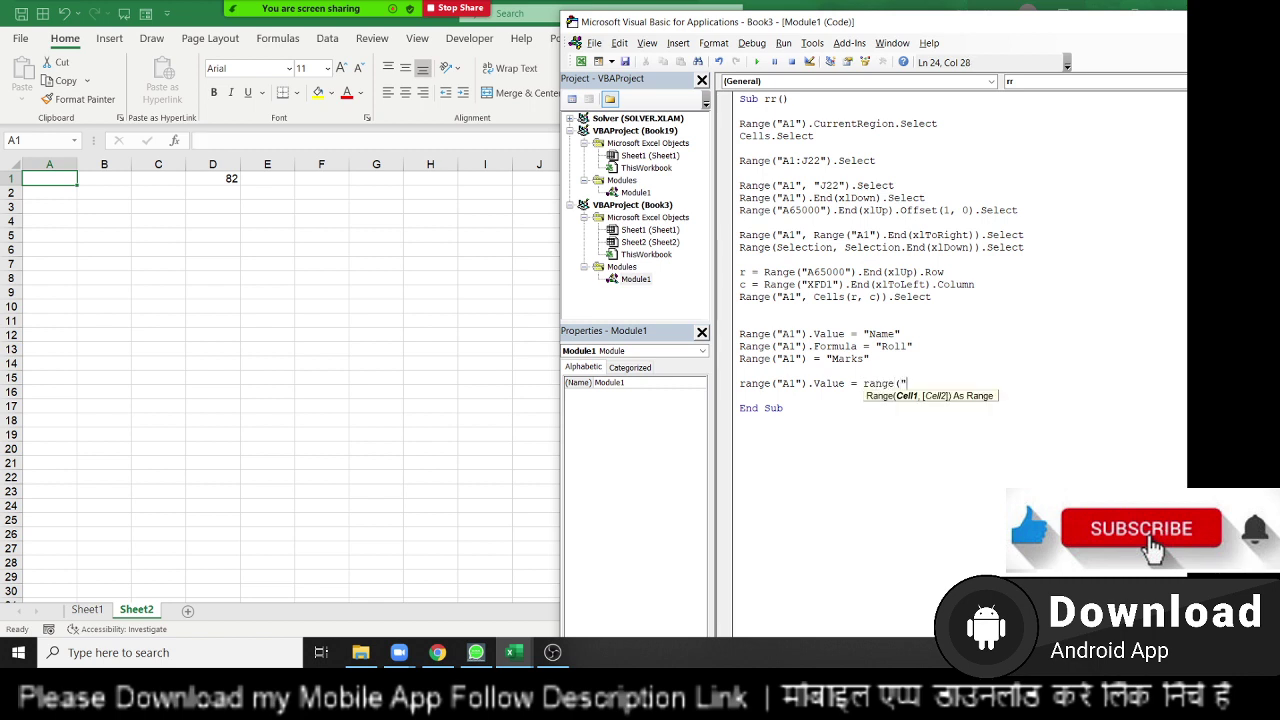
{"action": "type", "text": "D1\")"}
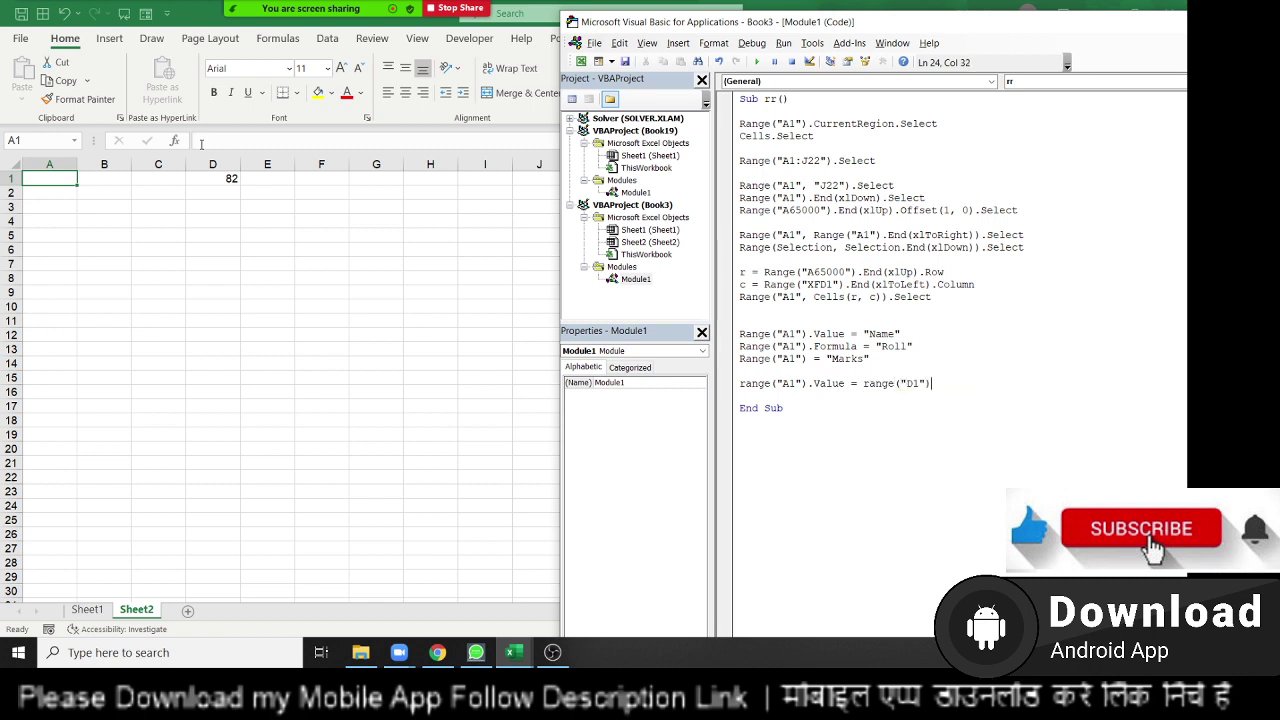
{"action": "type", "text": ".Value"}
Step: Enter 82 in cell A1 on the worksheet, then return to the VBA editor
{"action": "left_click", "coordinate": [57, 178]}
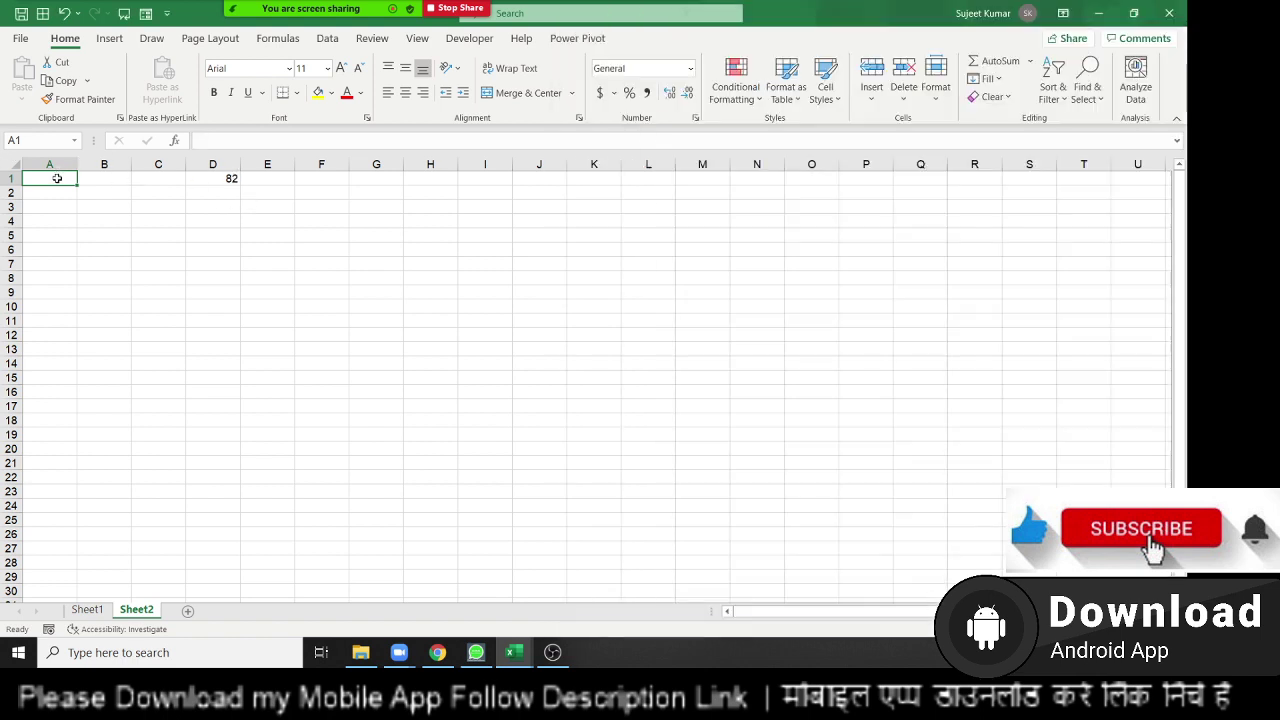
{"action": "type", "text": "82"}
{"action": "key", "text": "Return"}
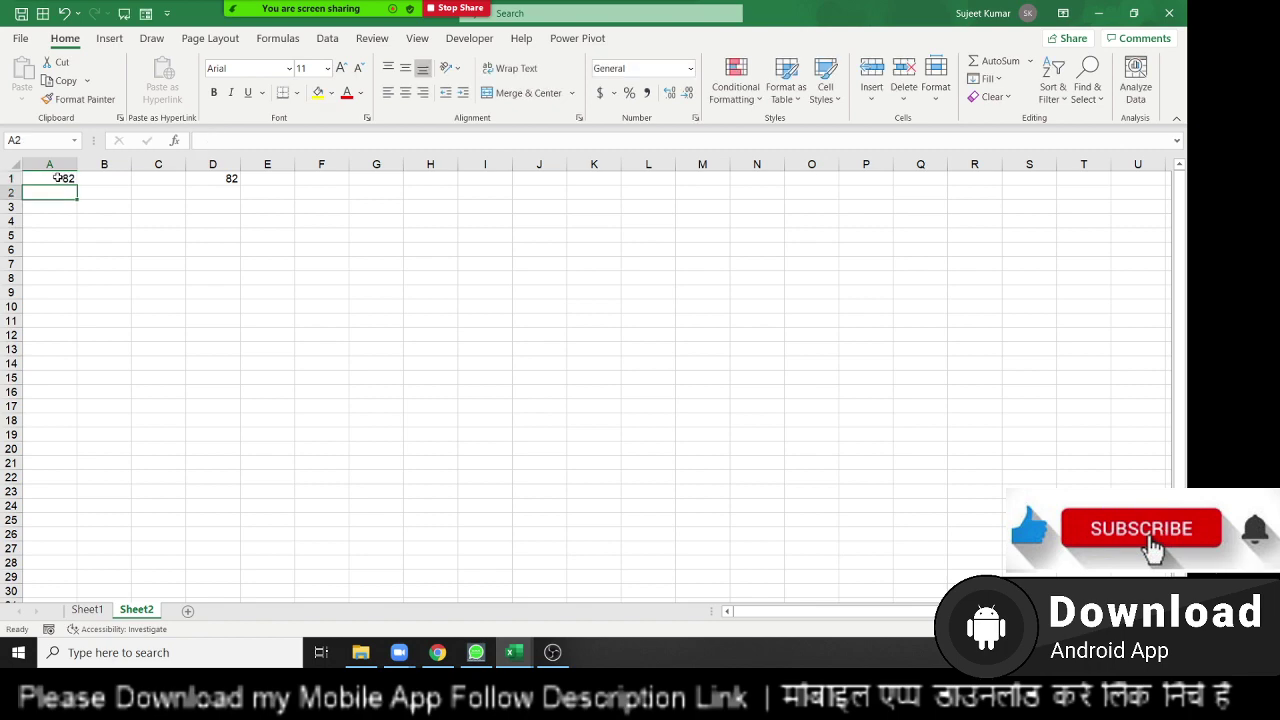
{"action": "key", "text": "alt+F11"}
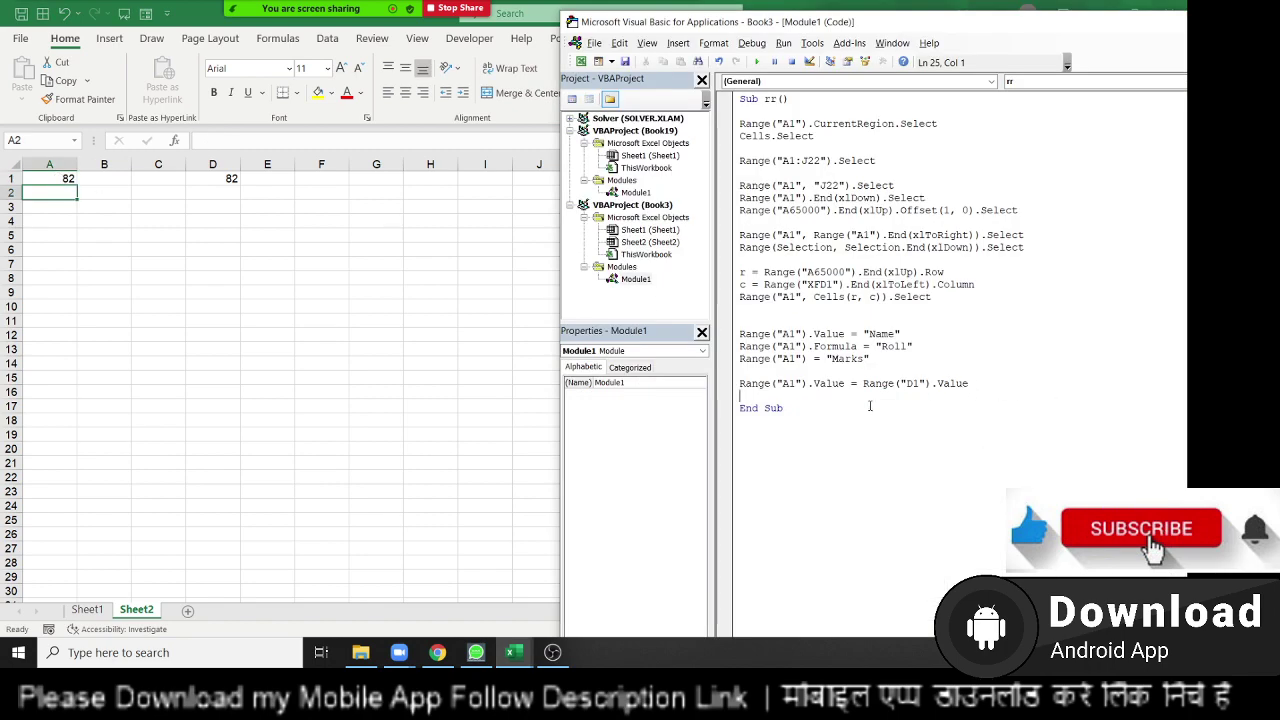
Step: Change the copy line to Range("A1").Value = Range("D1").Formula and add a blank line below
{"action": "double_click", "coordinate": [829, 386]}
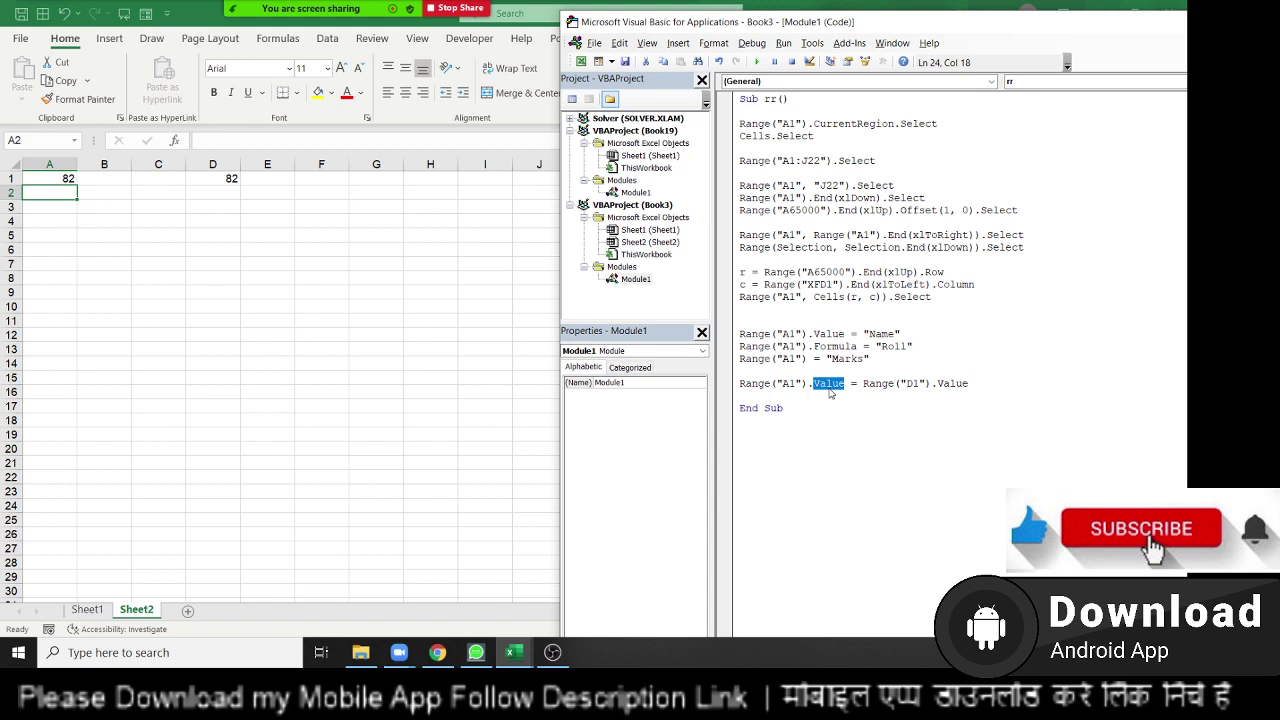
{"action": "key", "text": "Right"}
{"action": "key", "text": "Right"}
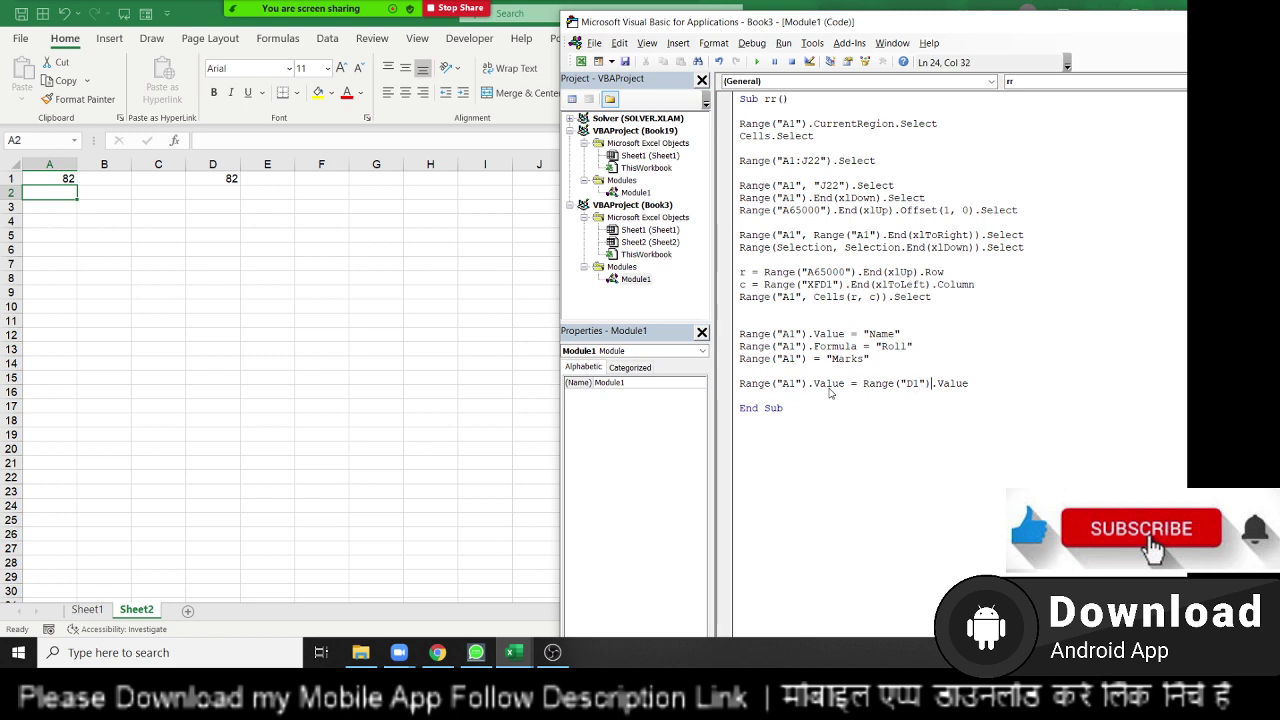
{"action": "key", "text": "BackSpace"}
{"action": "key", "text": "BackSpace"}
{"action": "key", "text": "BackSpace"}
{"action": "key", "text": "BackSpace"}
{"action": "key", "text": "BackSpace"}
{"action": "type", "text": "."}
{"action": "type", "text": "Formula"}
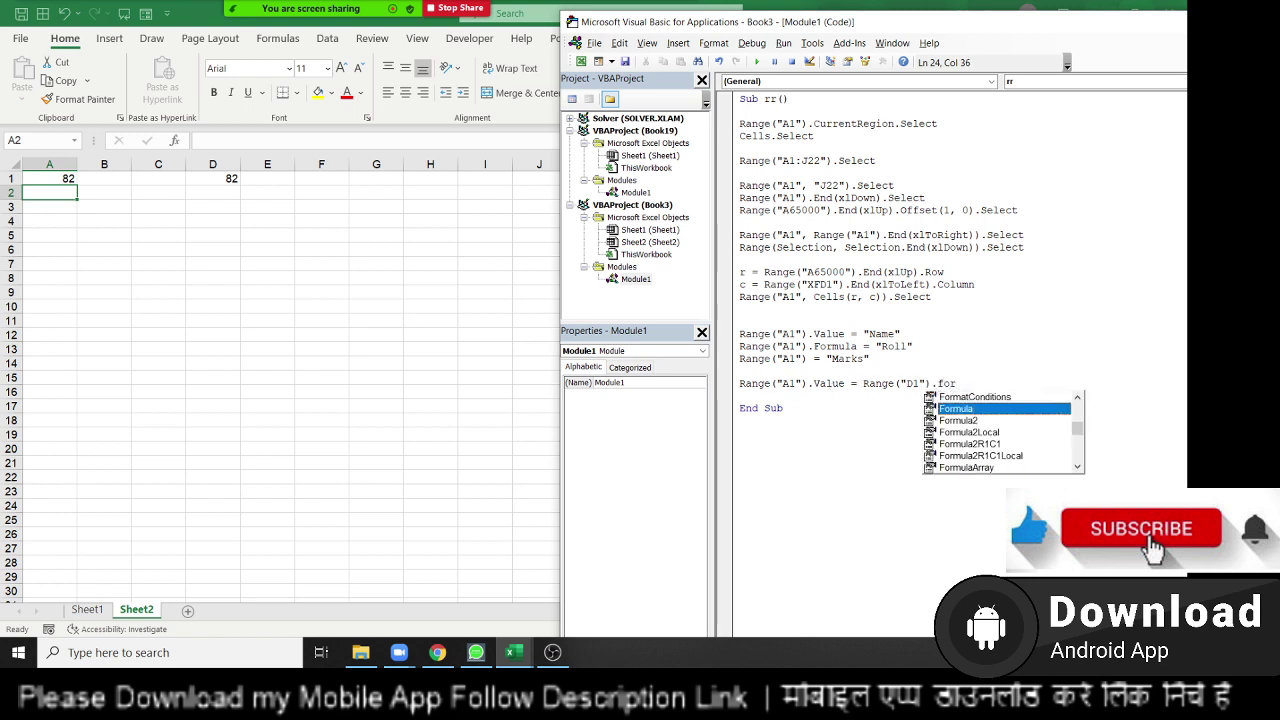
{"action": "key", "text": "Down"}
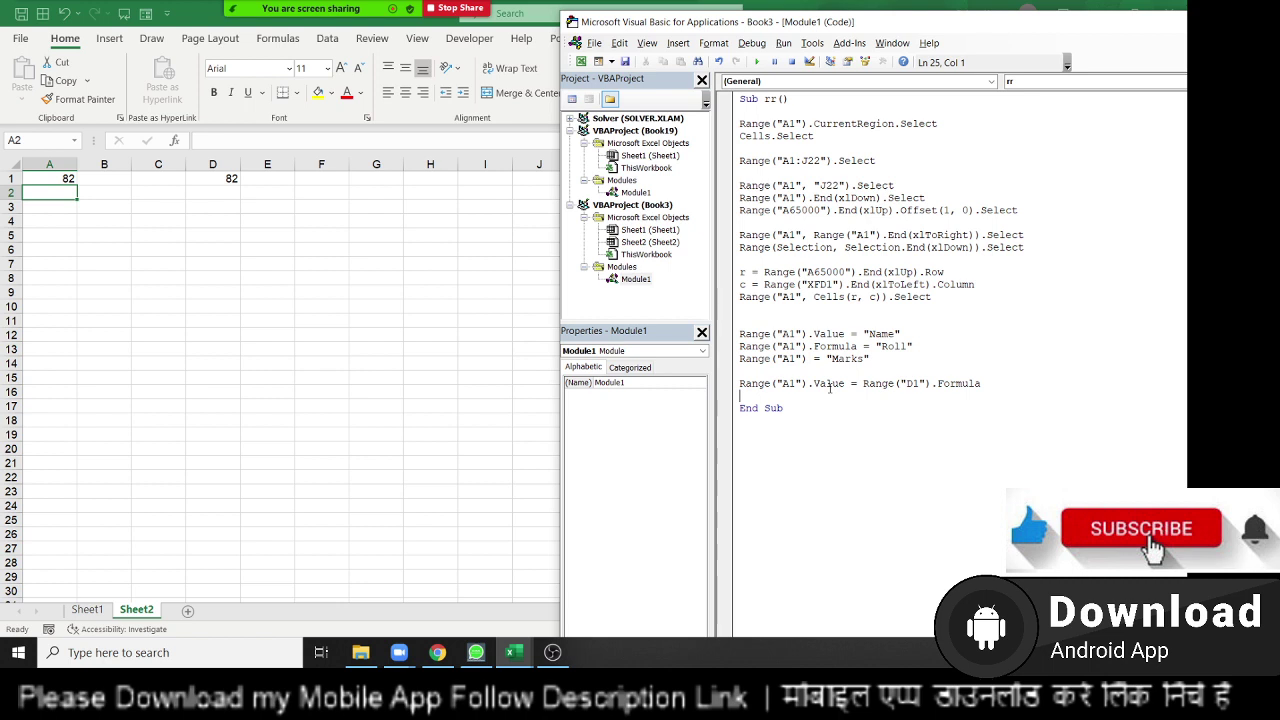
{"action": "key", "text": "Return"}
{"action": "key", "text": "Return"}
Step: Add lines Sheets("sheet1").Select and Range("a1").Value = 152 to macro rr
{"action": "left_click", "coordinate": [740, 407]}
{"action": "type", "text": "sheets"}
{"action": "type", "text": "(\"shee"}
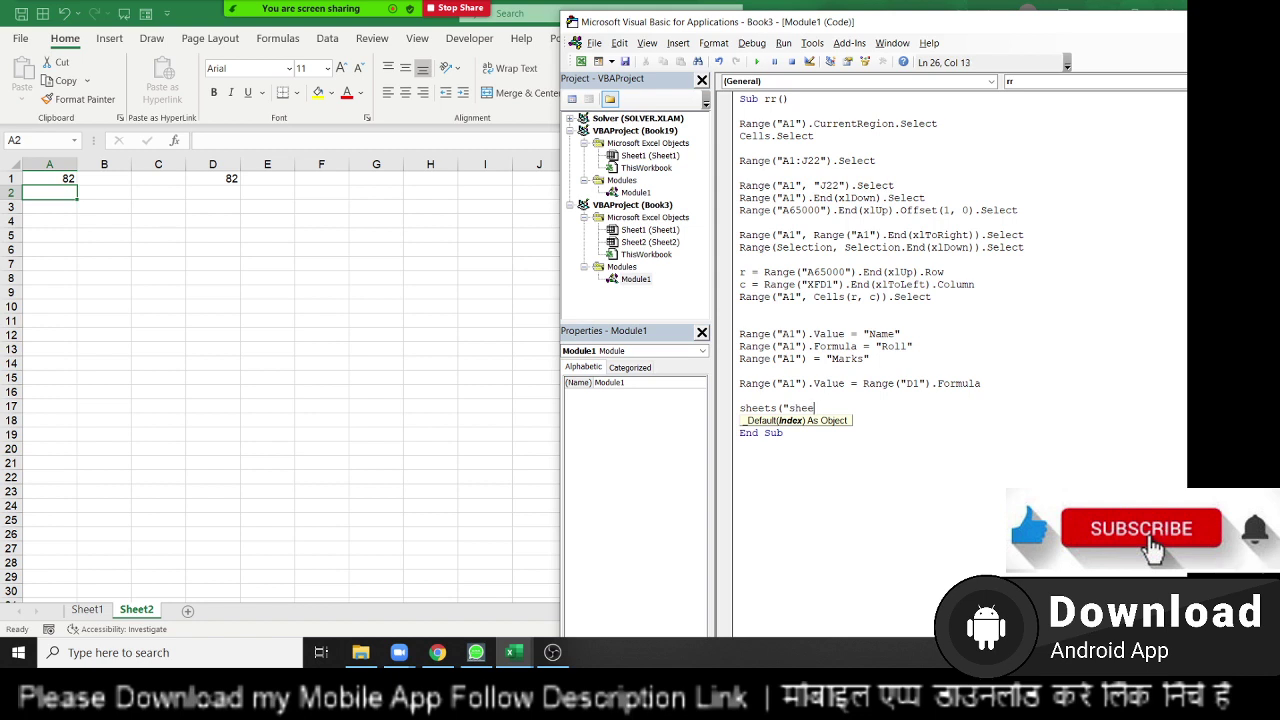
{"action": "type", "text": "t1\").v"}
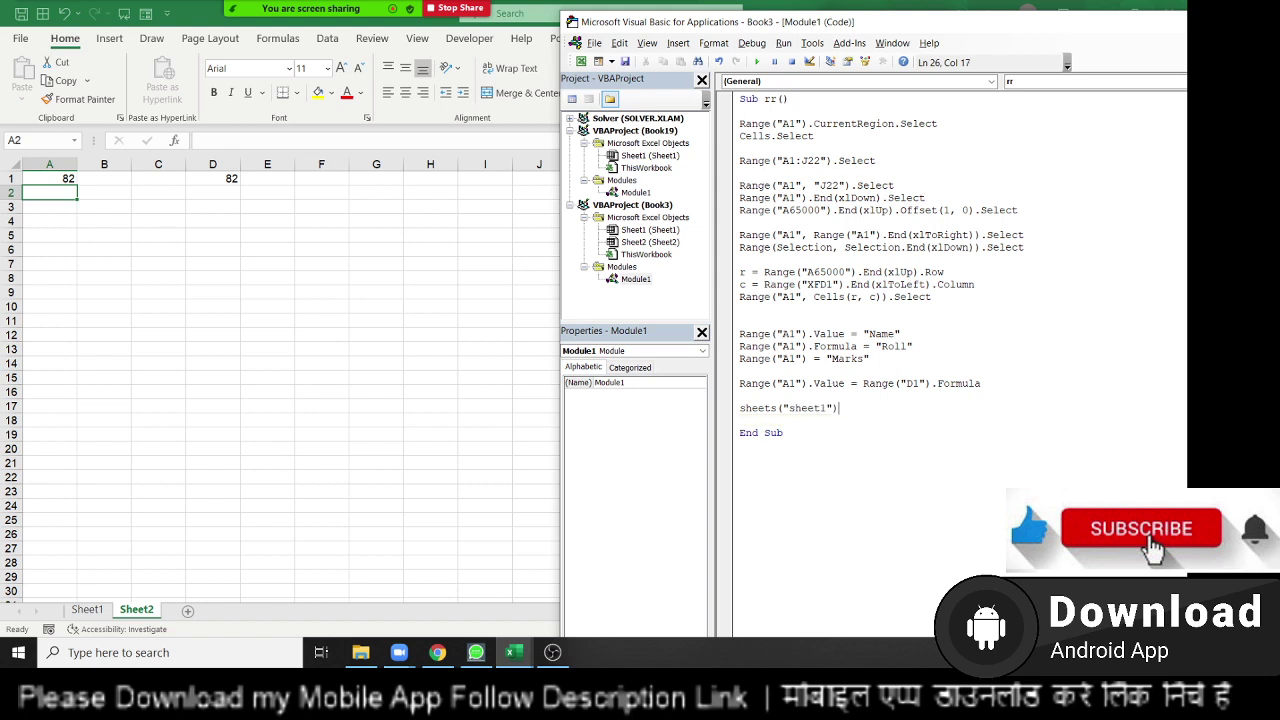
{"action": "type", "text": "alue"}
{"action": "type", "text": " ="}
{"action": "key", "text": "BackSpace"}
{"action": "key", "text": "BackSpace"}
{"action": "key", "text": "BackSpace"}
{"action": "key", "text": "BackSpace"}
{"action": "key", "text": "BackSpace"}
{"action": "key", "text": "BackSpace"}
{"action": "key", "text": "BackSpace"}
{"action": "type", "text": ".Select"}
{"action": "key", "text": "Return"}
{"action": "type", "text": "range"}
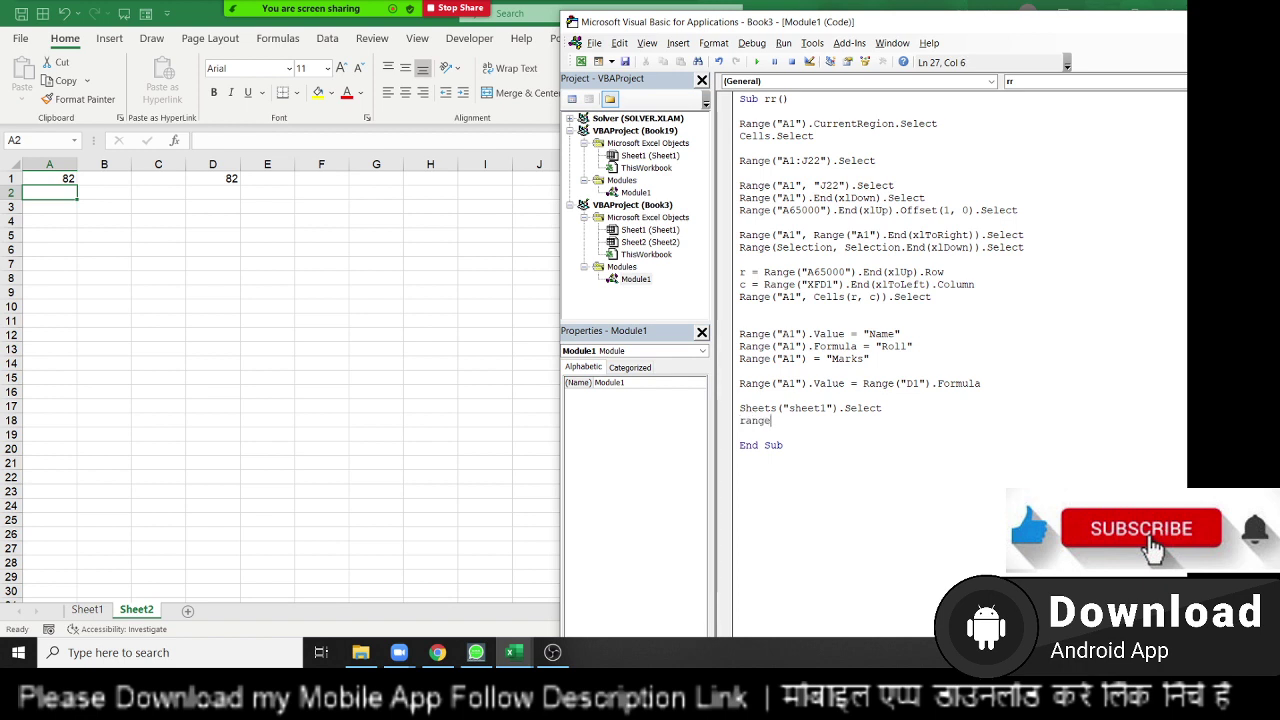
{"action": "type", "text": "("}
{"action": "type", "text": "a"}
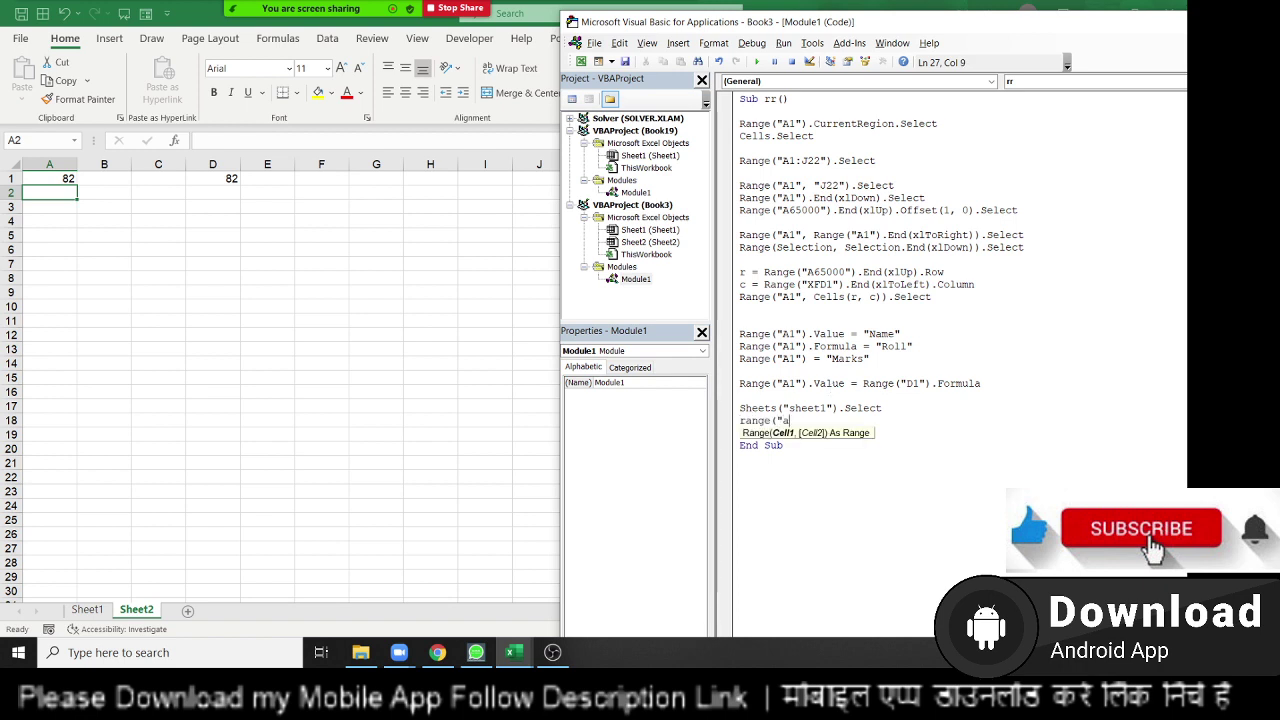
{"action": "type", "text": "1"}
{"action": "type", "text": ").v"}
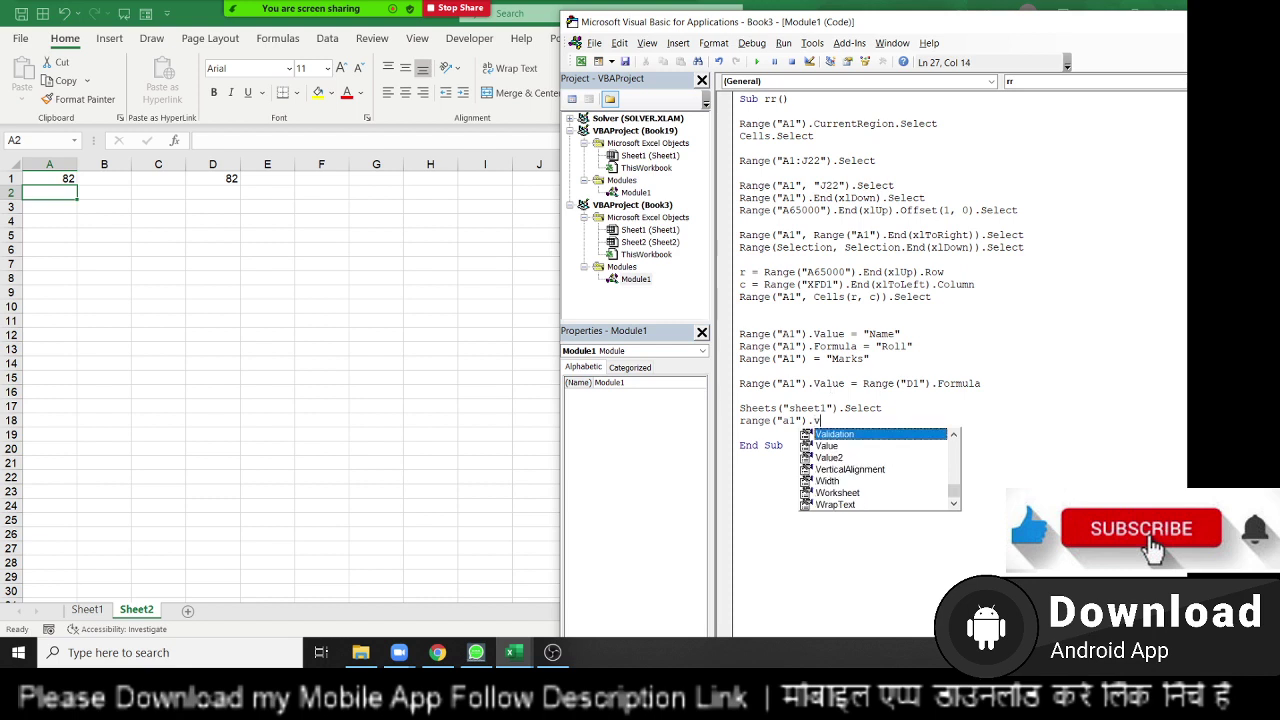
{"action": "type", "text": "alue ="}
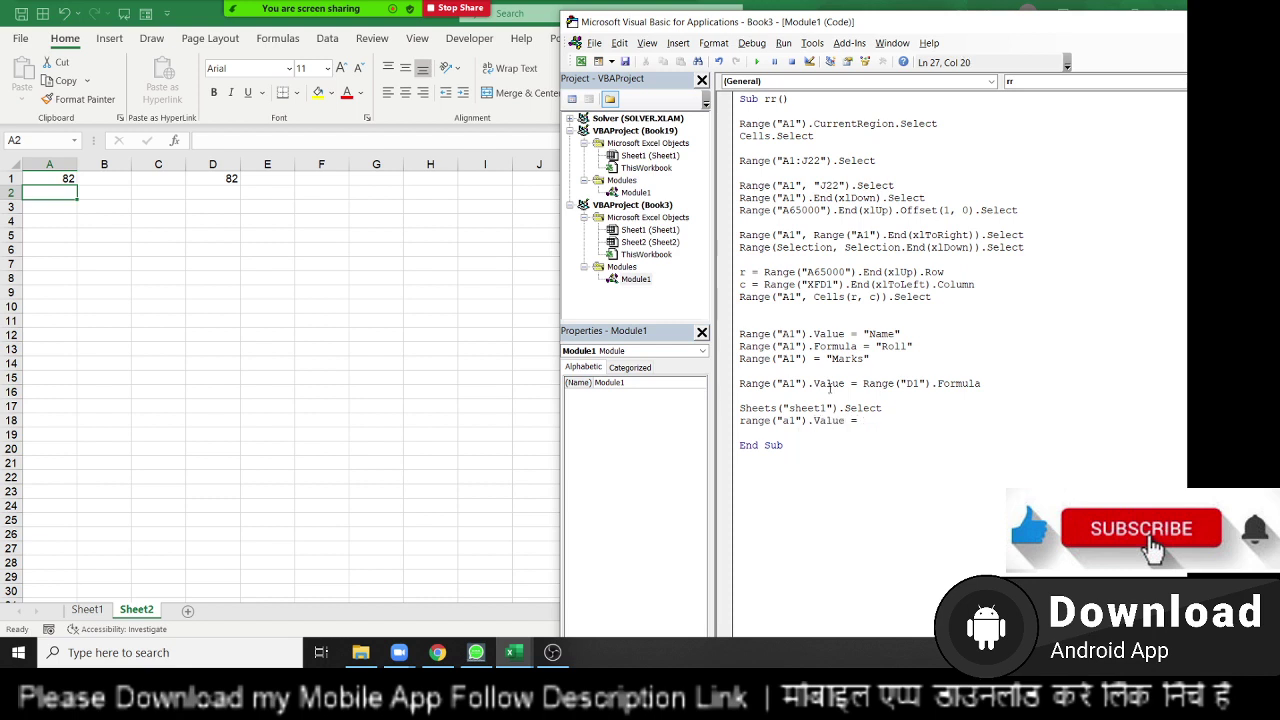
{"action": "type", "text": "1"}
{"action": "type", "text": "2"}
{"action": "key", "text": "Return"}
Step: Insert Workbooks("Book1.xlsx").Activate above the sheet1 selection and start a new empty line
{"action": "key", "text": "Return"}
{"action": "key", "text": "Up"}
{"action": "key", "text": "Up"}
{"action": "key", "text": "Up"}
{"action": "key", "text": "Return"}
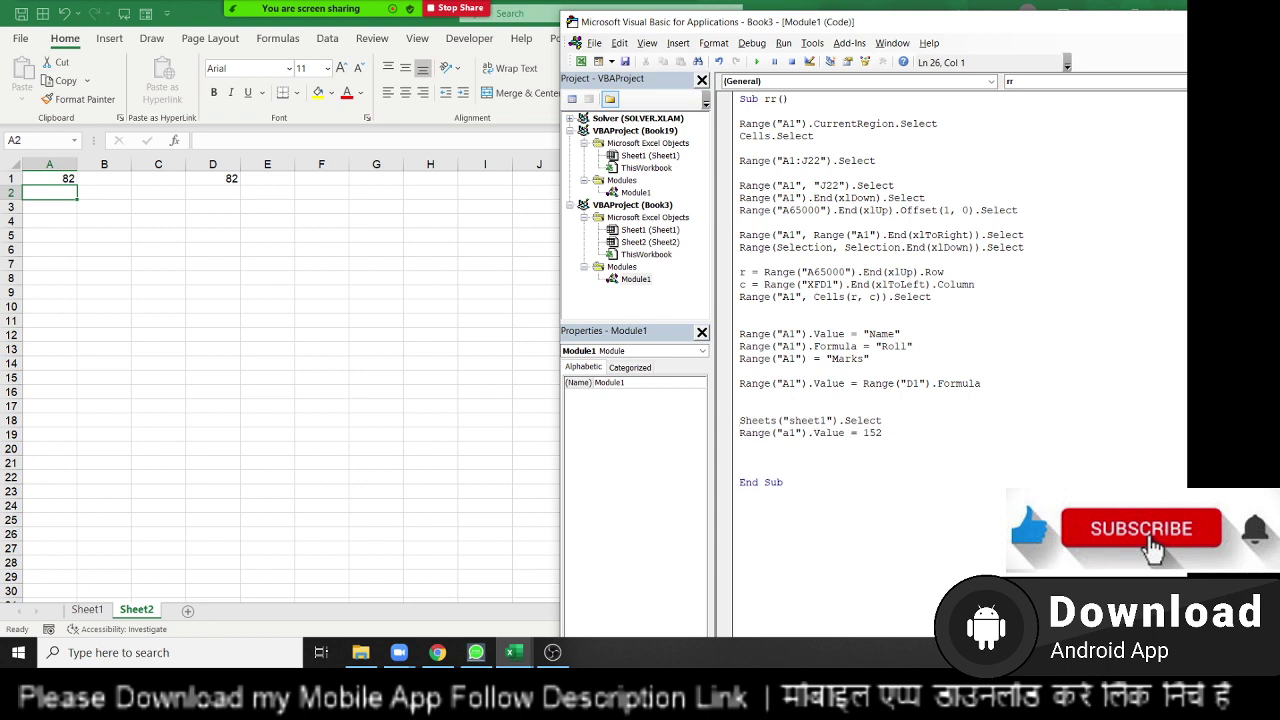
{"action": "type", "text": "wor"}
{"action": "type", "text": "kbooks"}
{"action": "type", "text": "(\""}
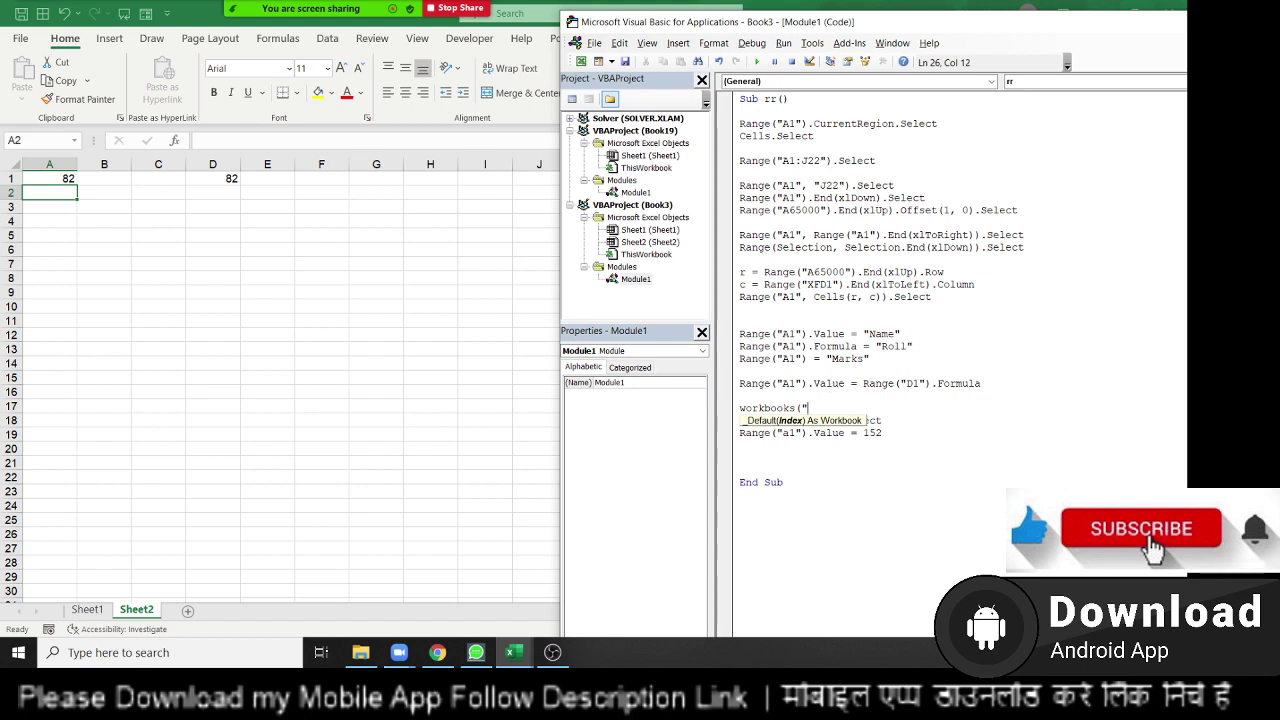
{"action": "type", "text": "Book1"}
{"action": "type", "text": ".xlsx\""}
{"action": "type", "text": ")."}
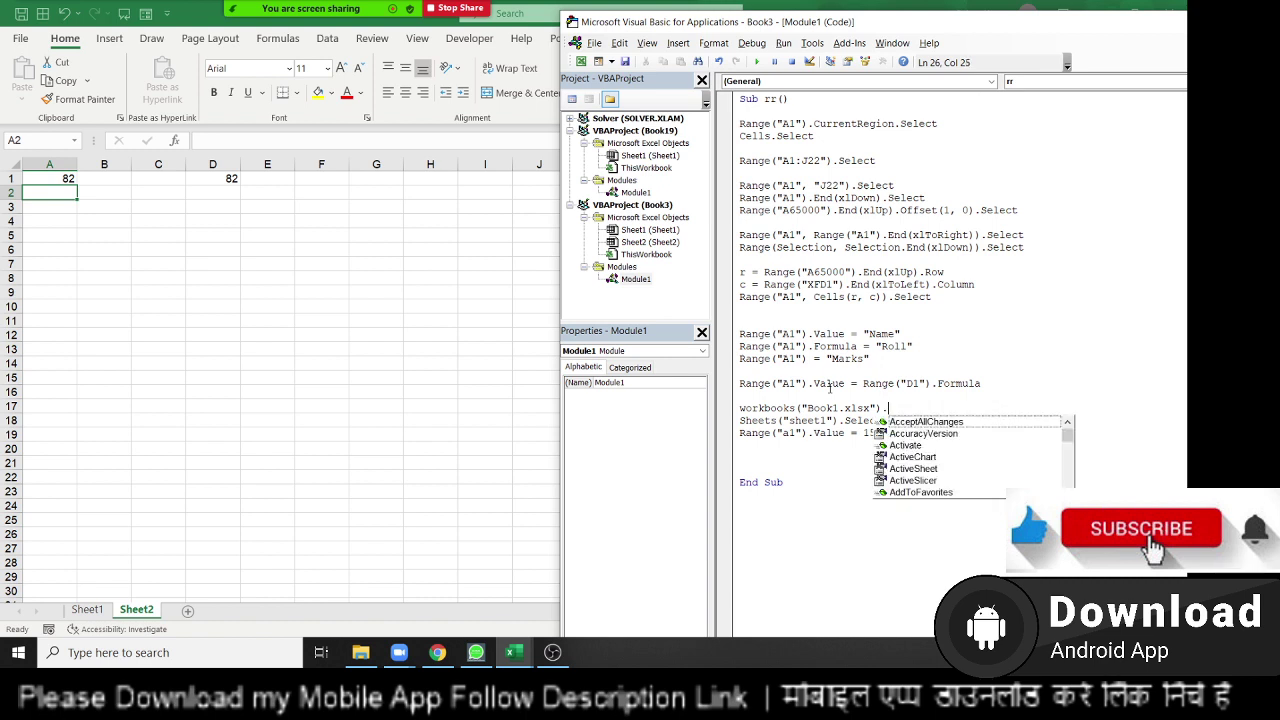
{"action": "type", "text": "act"}
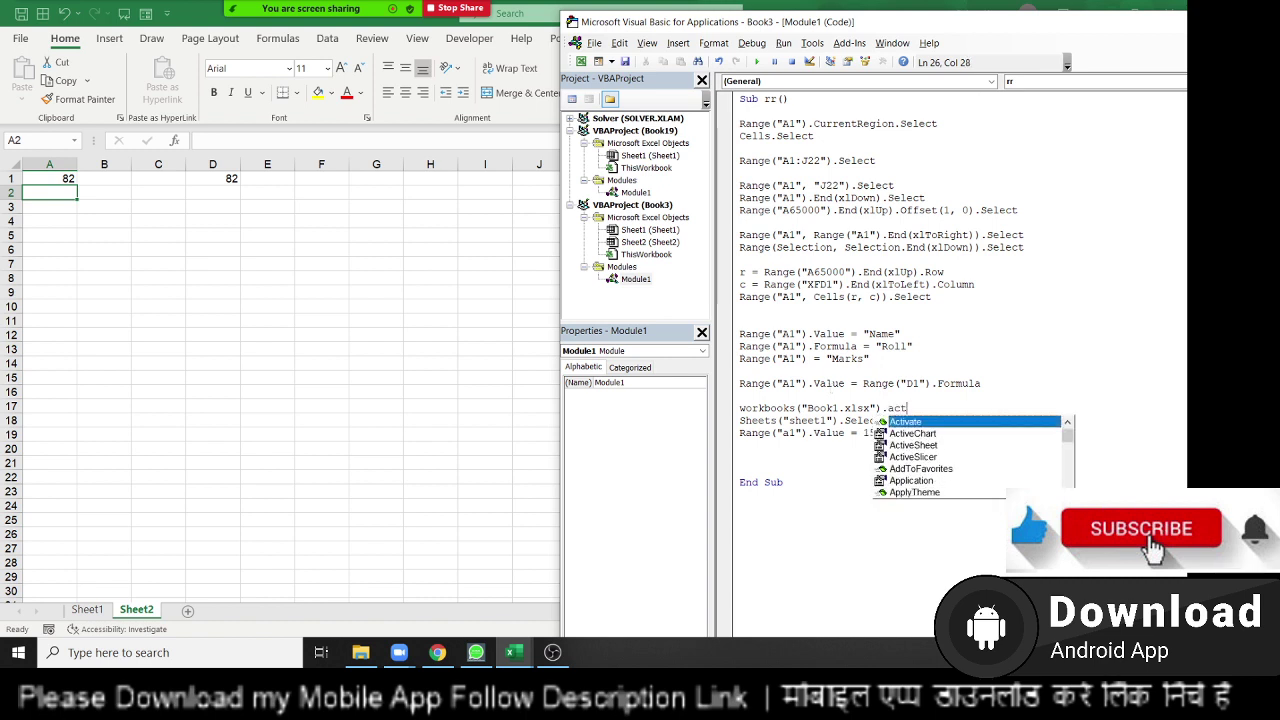
{"action": "key", "text": "Tab"}
{"action": "key", "text": "Down"}
{"action": "key", "text": "Down"}
{"action": "key", "text": "Down"}
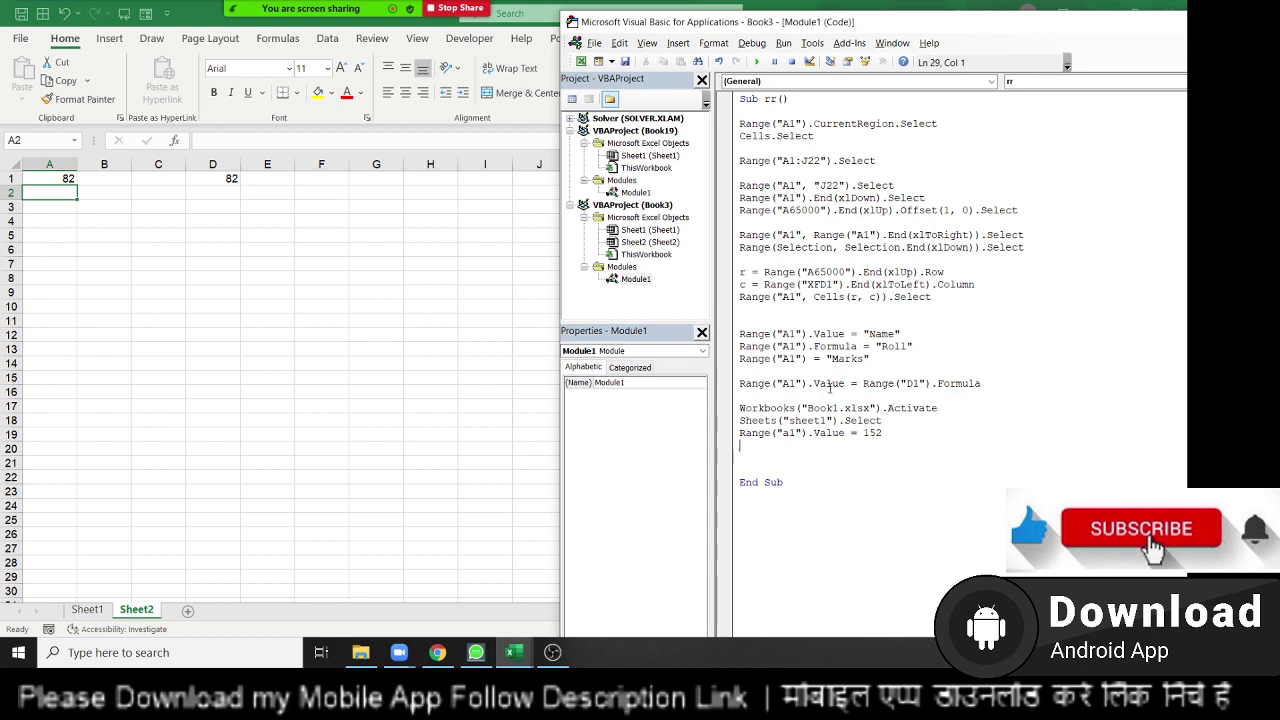
{"action": "key", "text": "Return"}
Step: Type Workbooks("Book1.xlsx").Sheets("Data").Range("A1").Value = 250, picking Sheets from IntelliSense
{"action": "type", "text": "work"}
{"action": "type", "text": "books"}
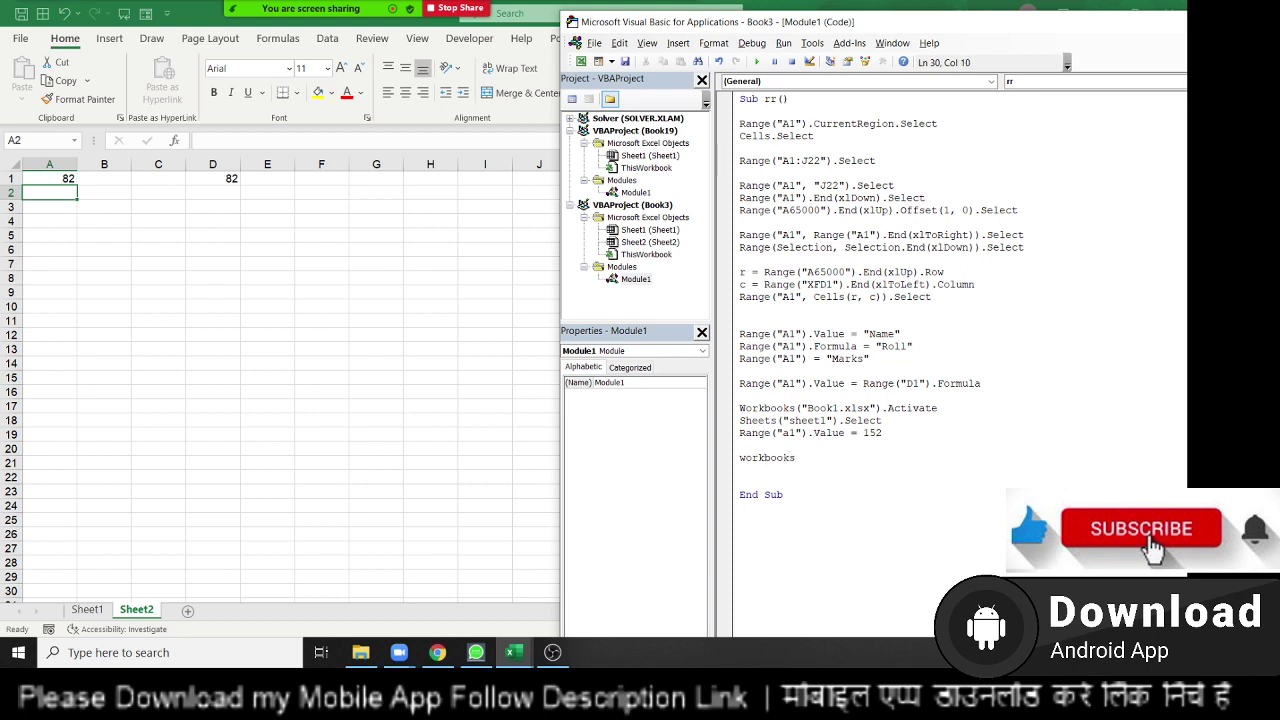
{"action": "type", "text": "(\""}
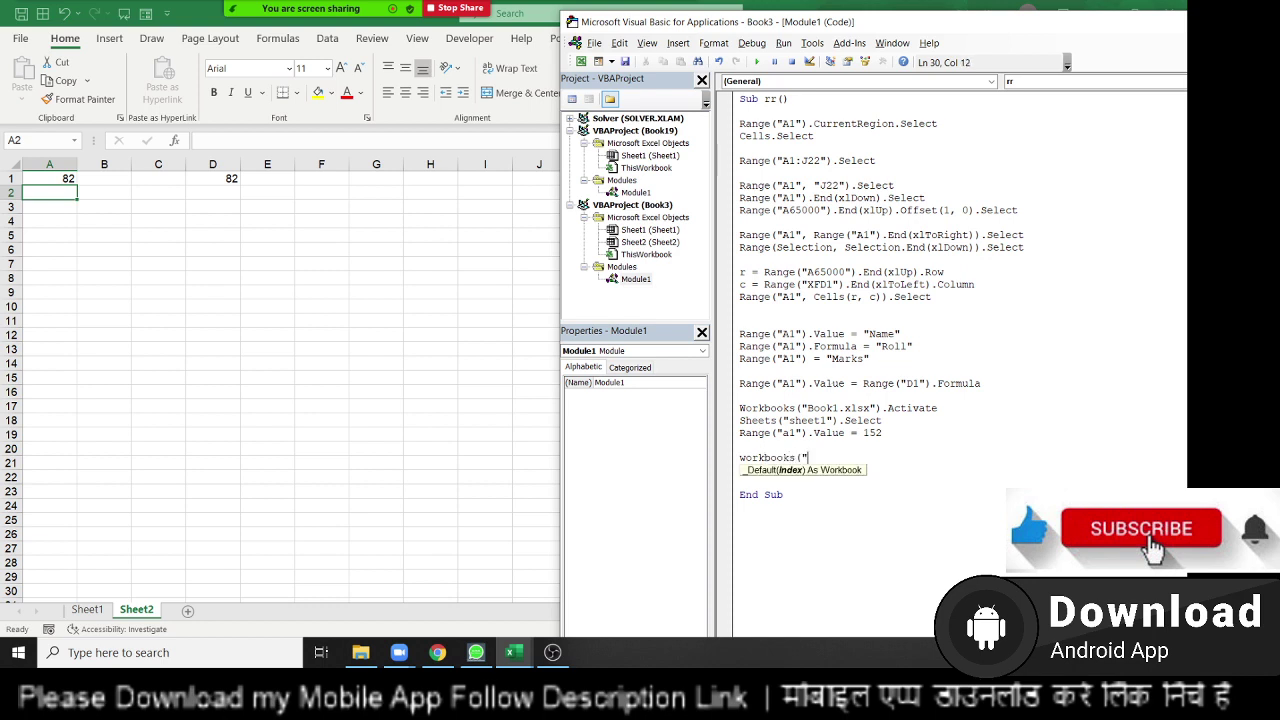
{"action": "type", "text": "Book1\""}
{"action": "type", "text": ".xlsx\")"}
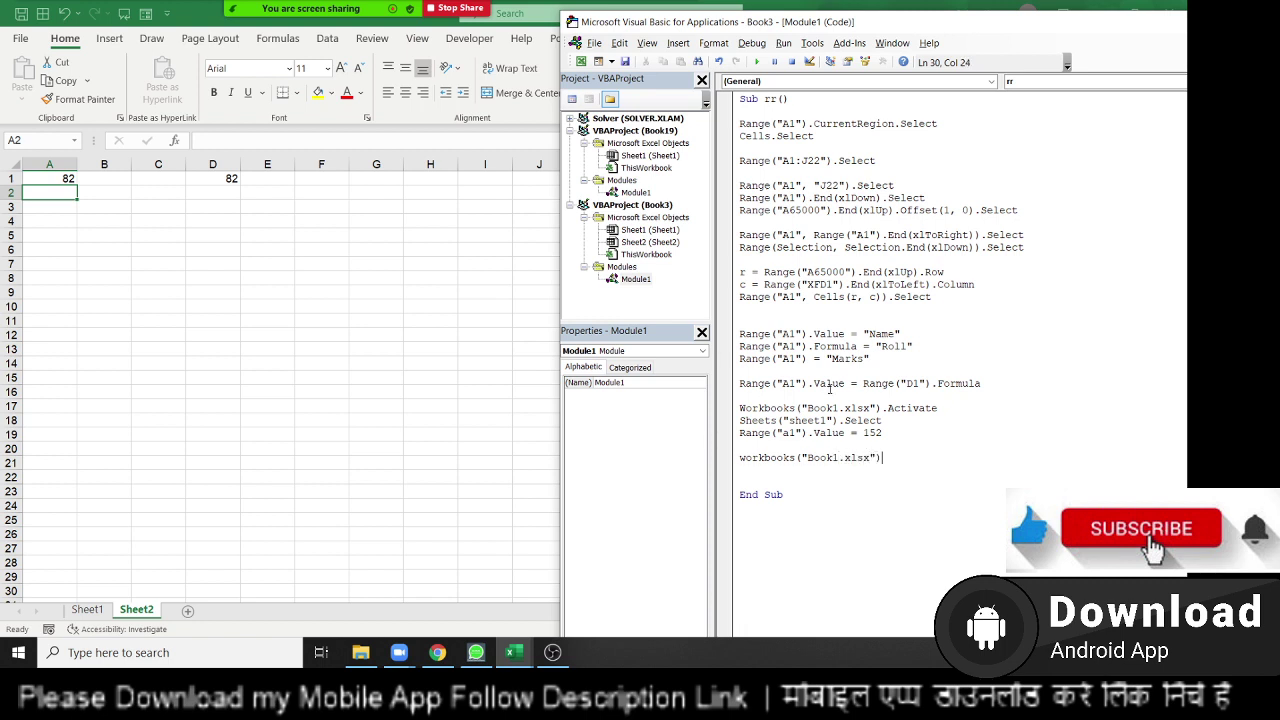
{"action": "type", "text": ".wo"}
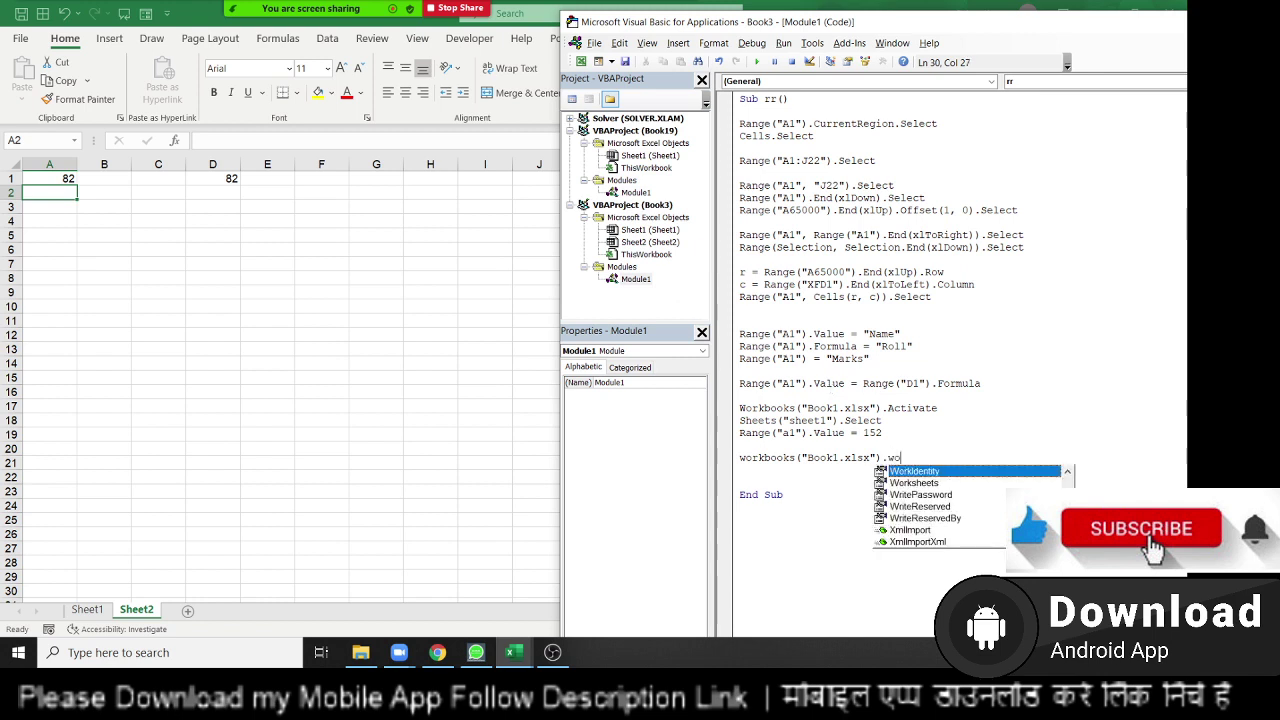
{"action": "key", "text": "BackSpace"}
{"action": "key", "text": "BackSpace"}
{"action": "type", "text": "s"}
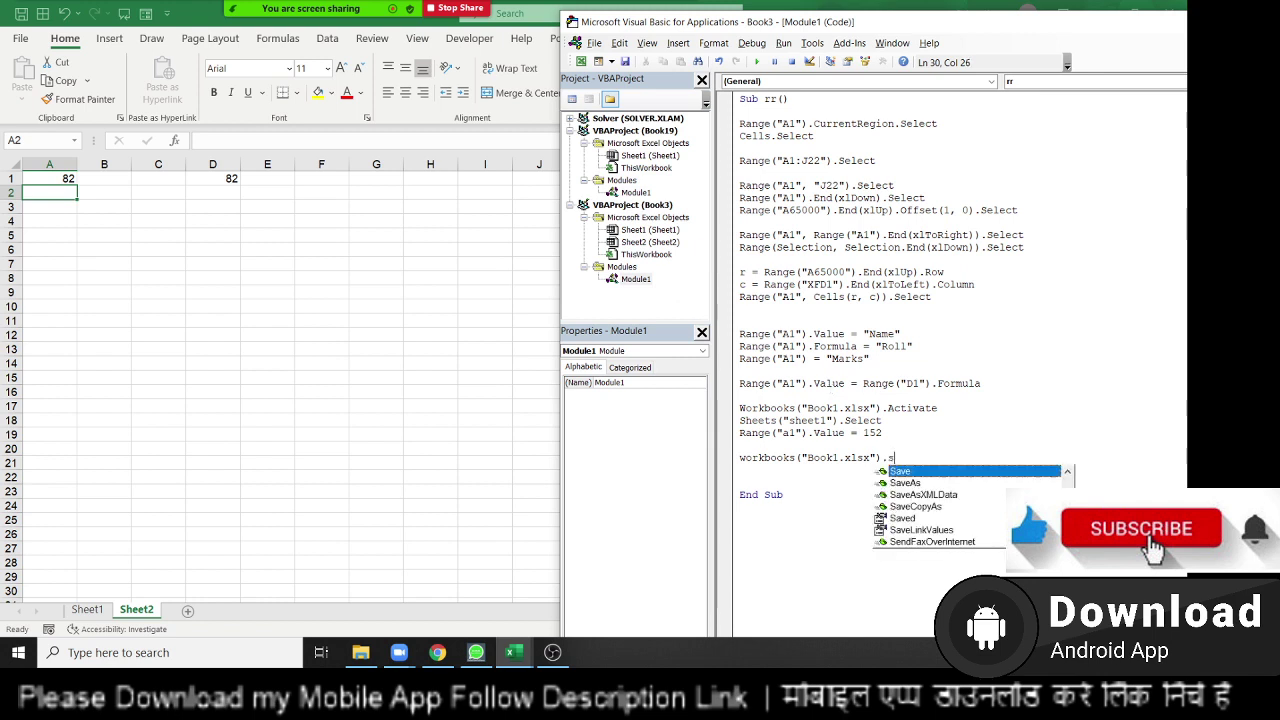
{"action": "type", "text": "h"}
{"action": "key", "text": "Down"}
{"action": "key", "text": "Tab"}
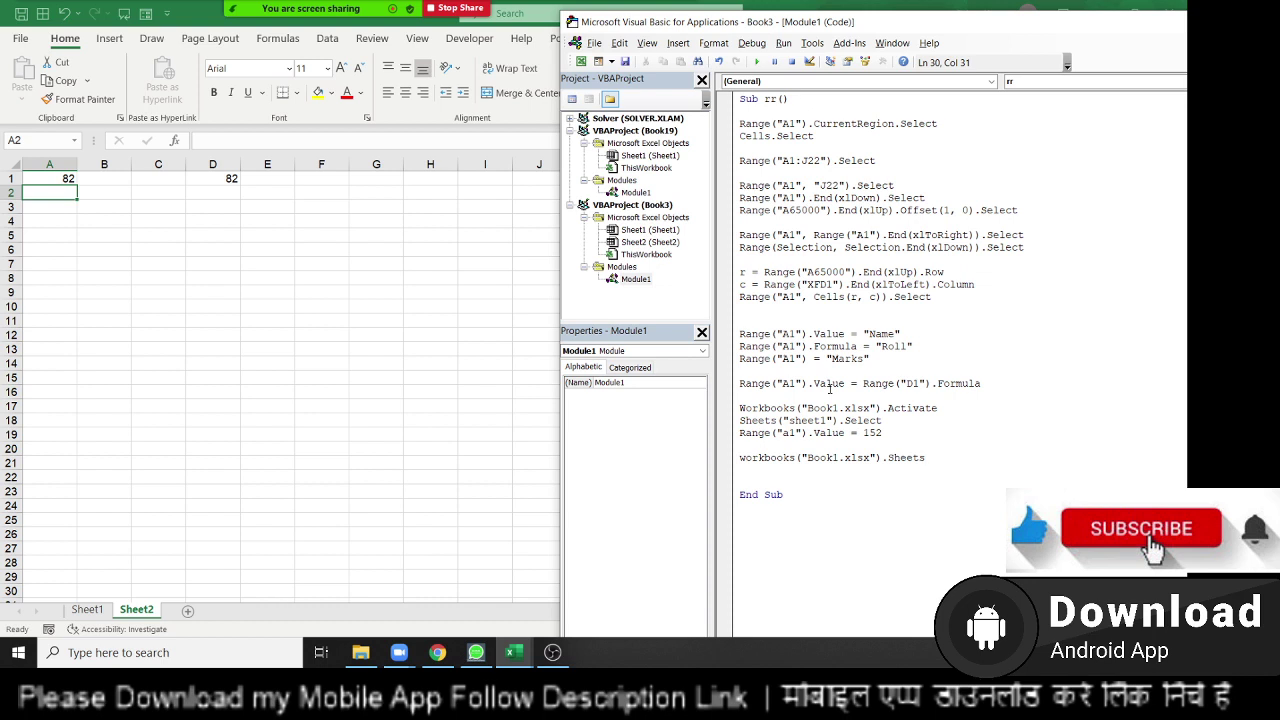
{"action": "type", "text": "(\"Da"}
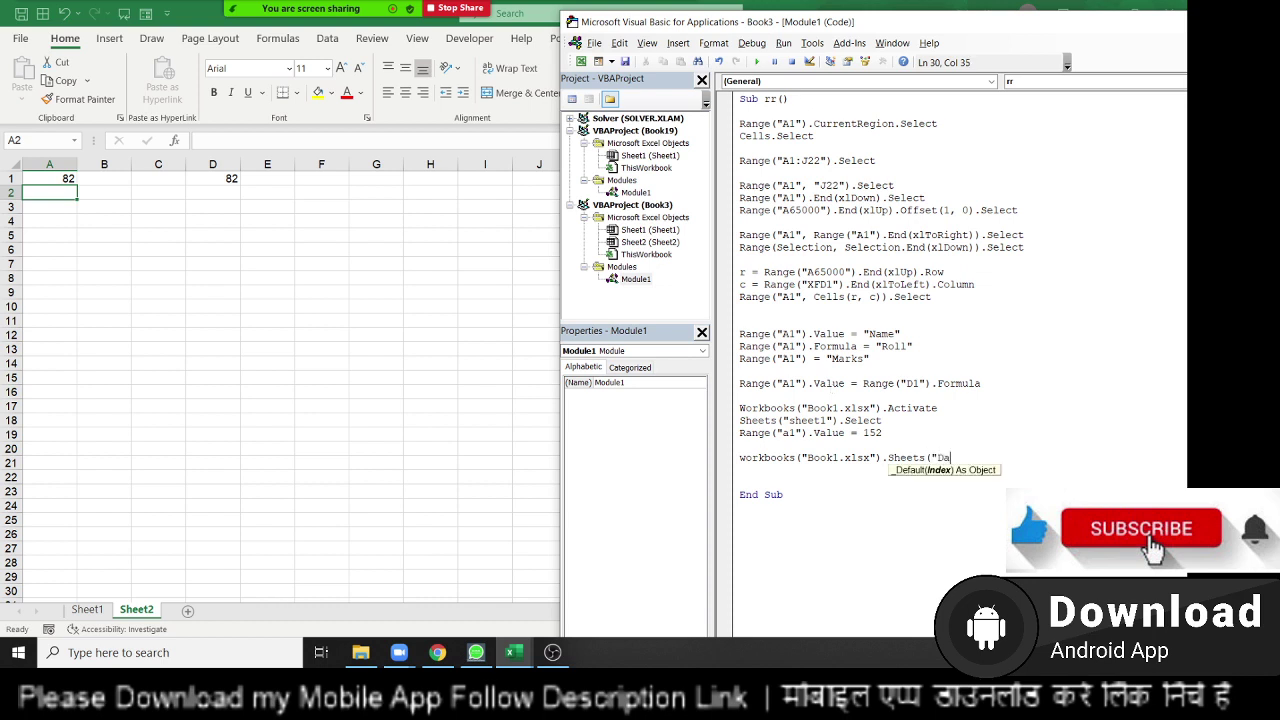
{"action": "type", "text": "ta\""}
{"action": "type", "text": ").ra"}
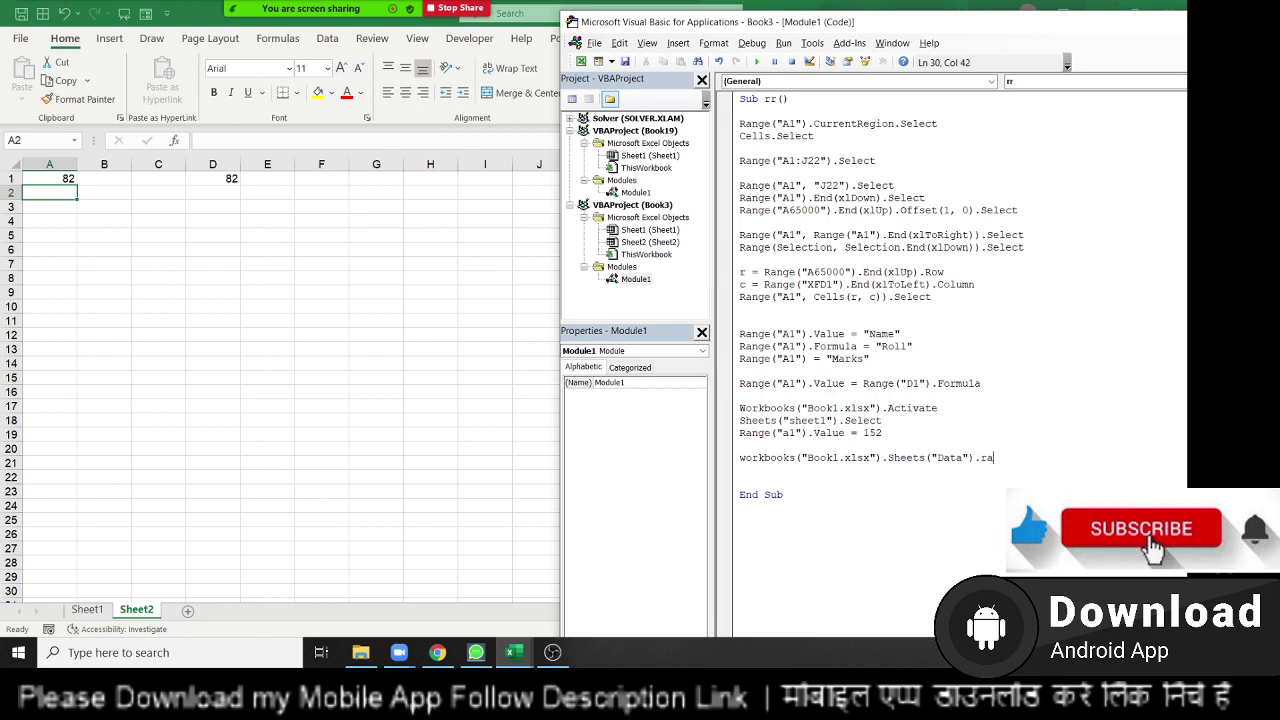
{"action": "type", "text": "nge(\""}
{"action": "type", "text": "A1"}
{"action": "type", "text": "\")"}
{"action": "type", "text": ".val"}
{"action": "type", "text": "ue = "}
{"action": "type", "text": "250"}
{"action": "key", "text": "Return"}
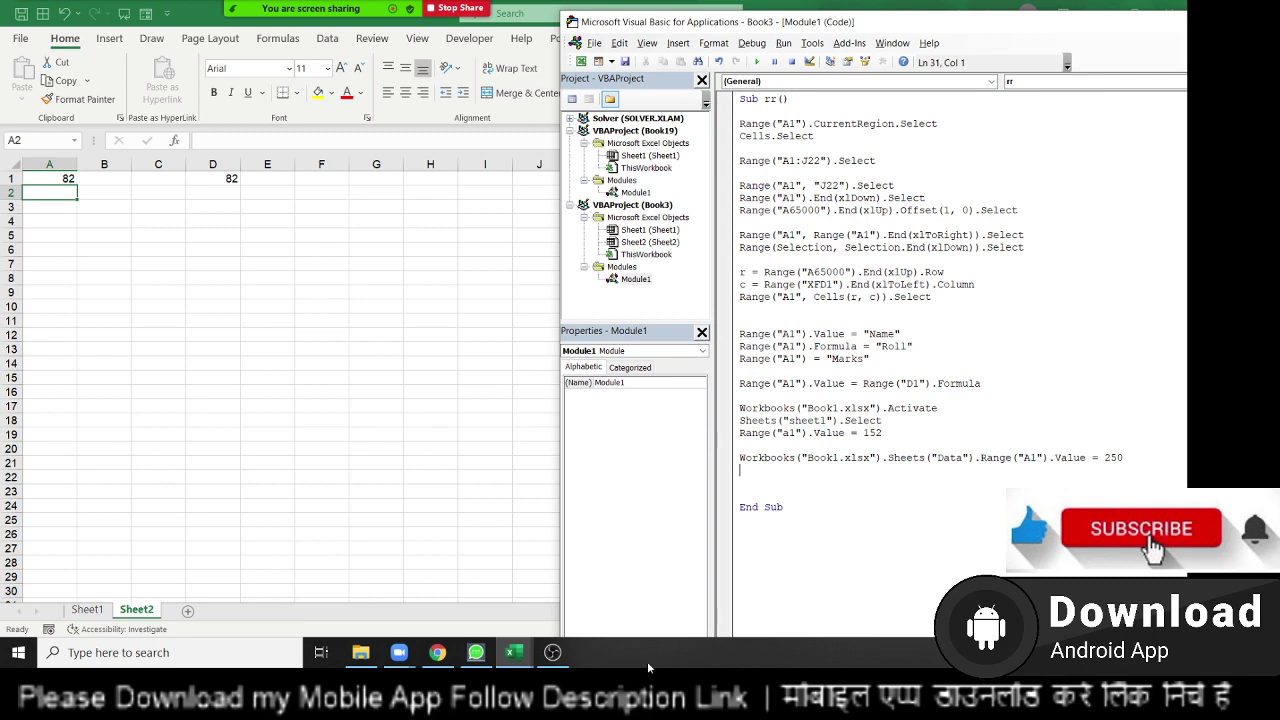
{"action": "mouse_move", "coordinate": [437, 652]}
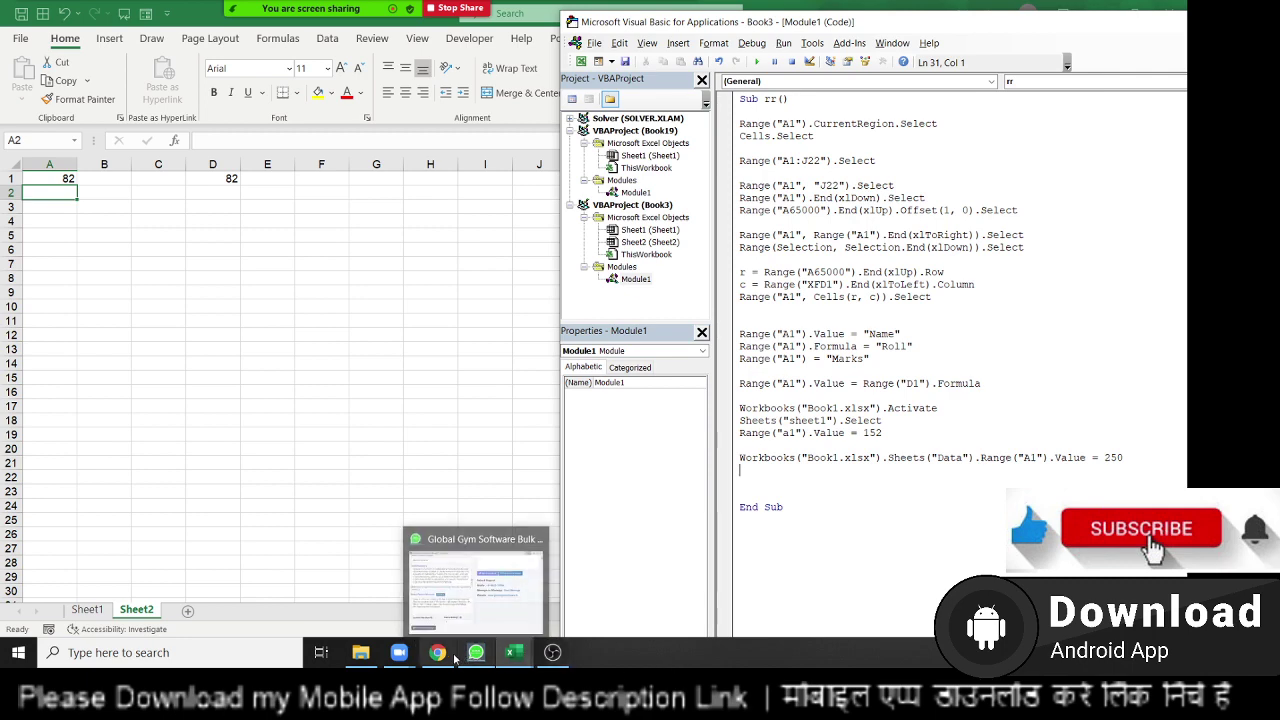
Step: In Chrome's Gmail tab, search '100 vba macros example' and open the '101 VBA Code' message
{"action": "left_click", "coordinate": [449, 657]}
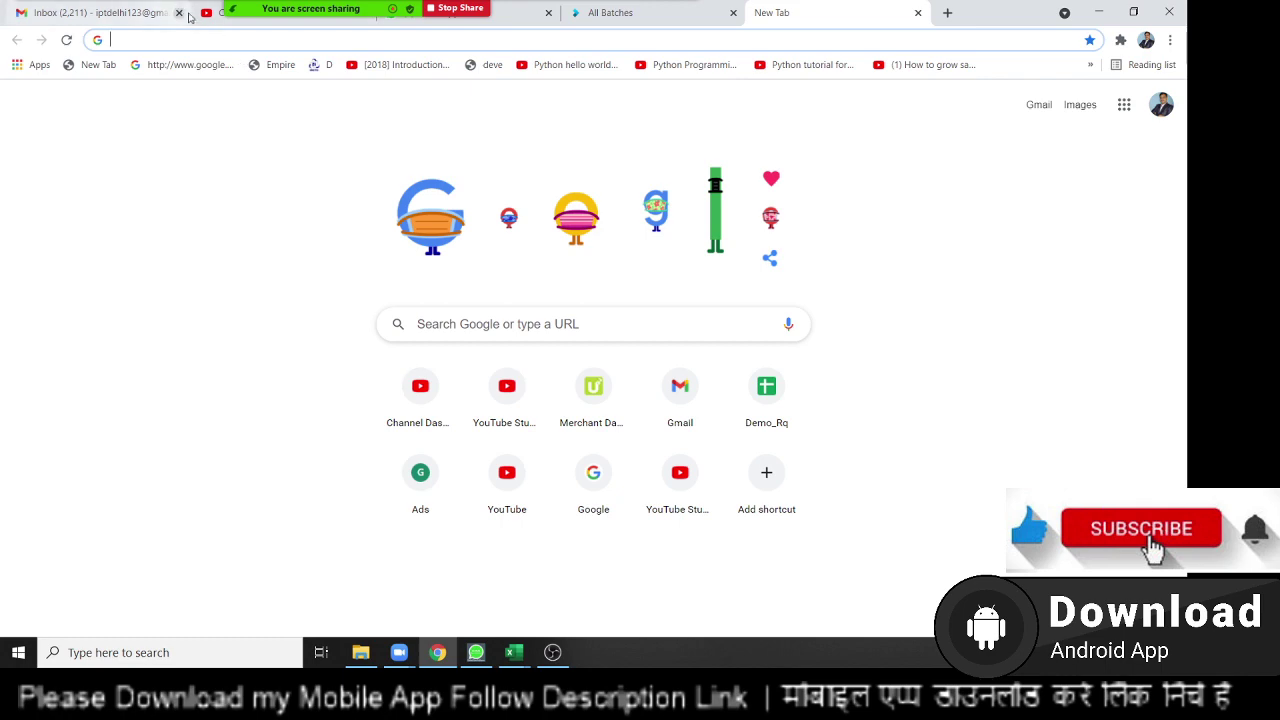
{"action": "left_click", "coordinate": [128, 14]}
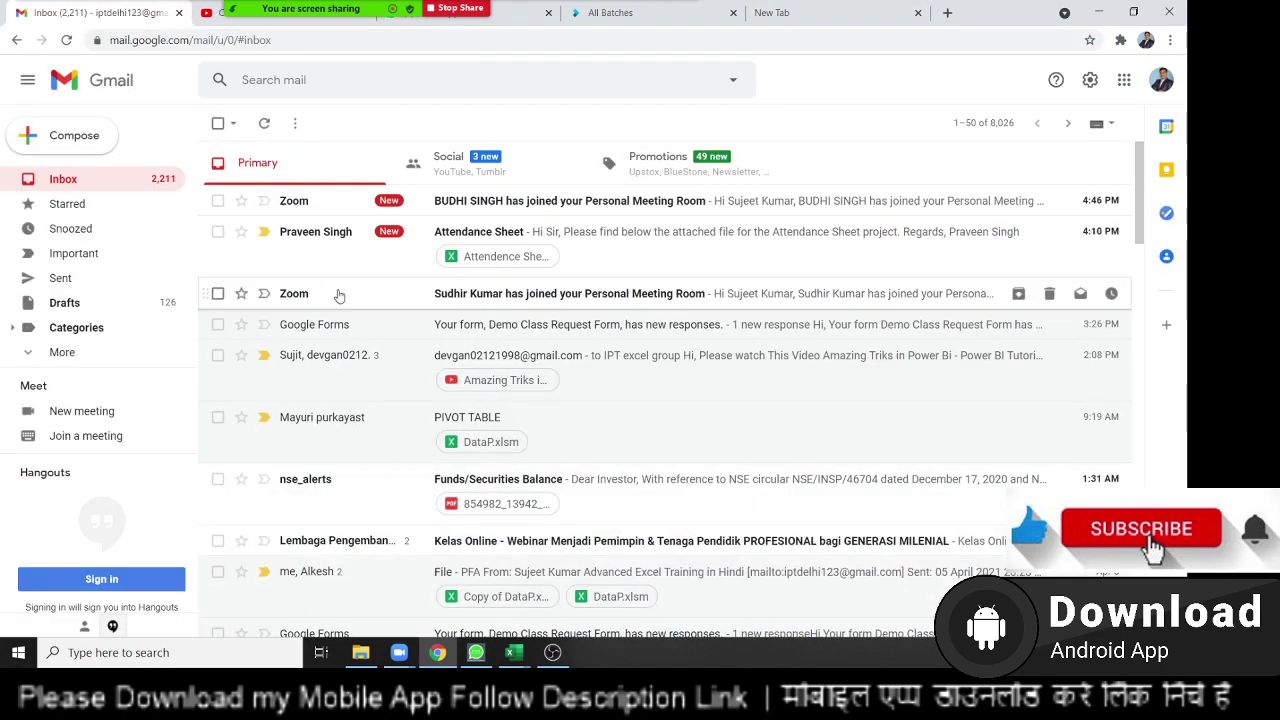
{"action": "left_click", "coordinate": [311, 82]}
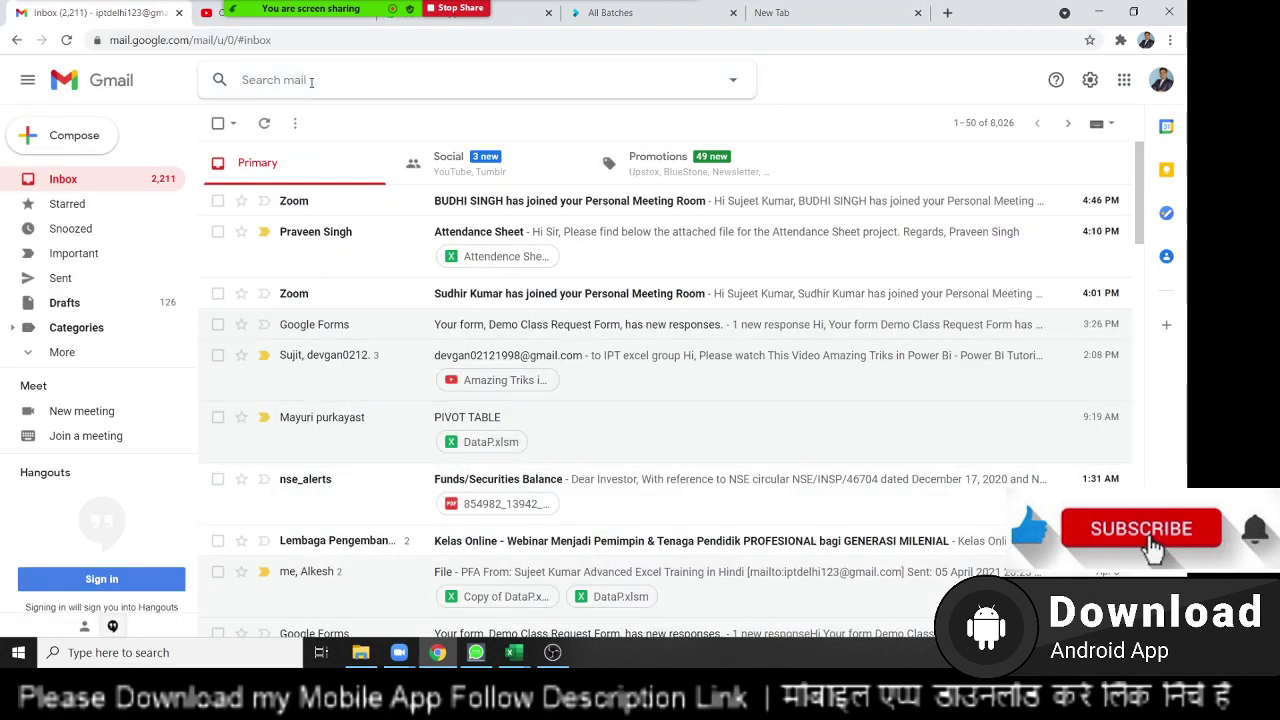
{"action": "type", "text": "100"}
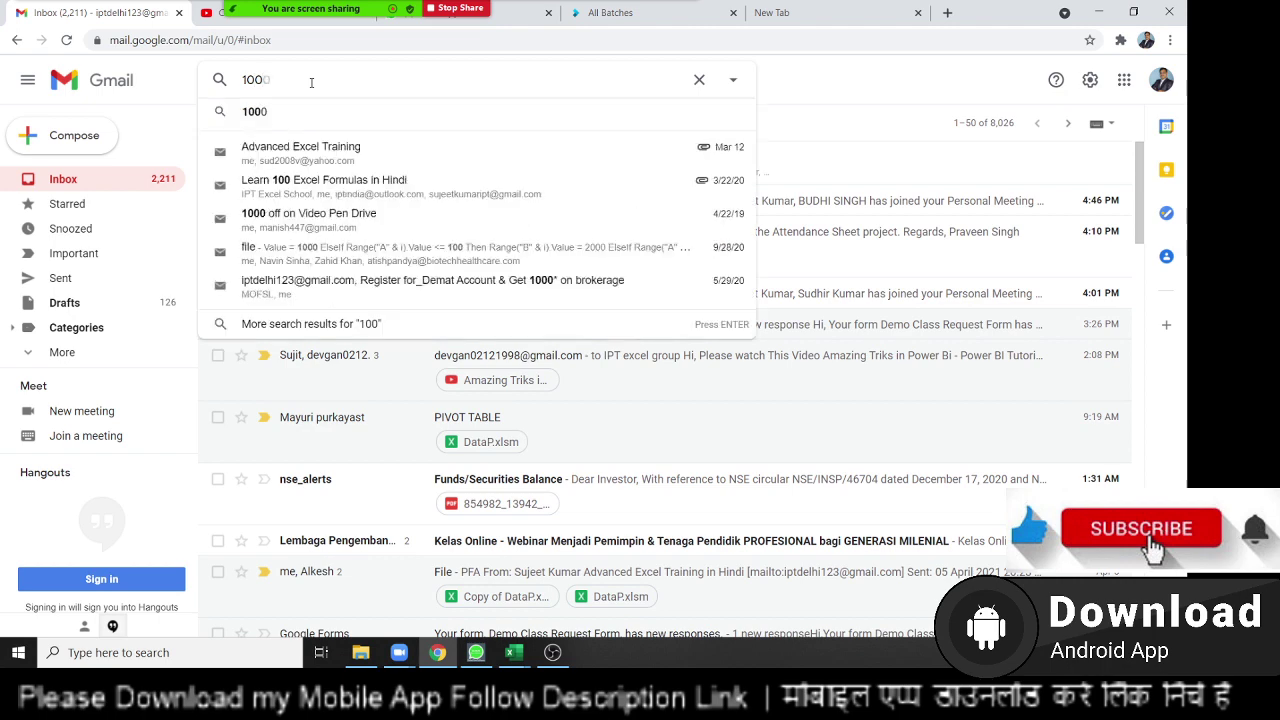
{"action": "type", "text": " e"}
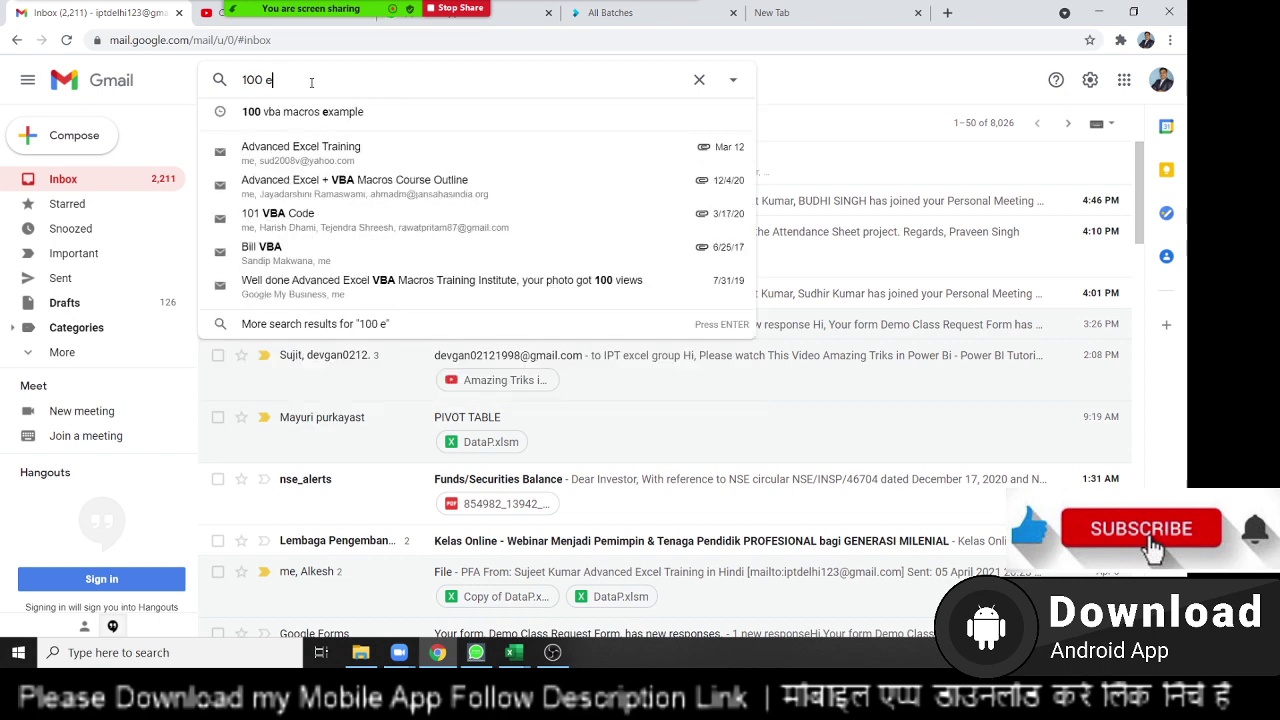
{"action": "key", "text": "Down"}
{"action": "key", "text": "Return"}
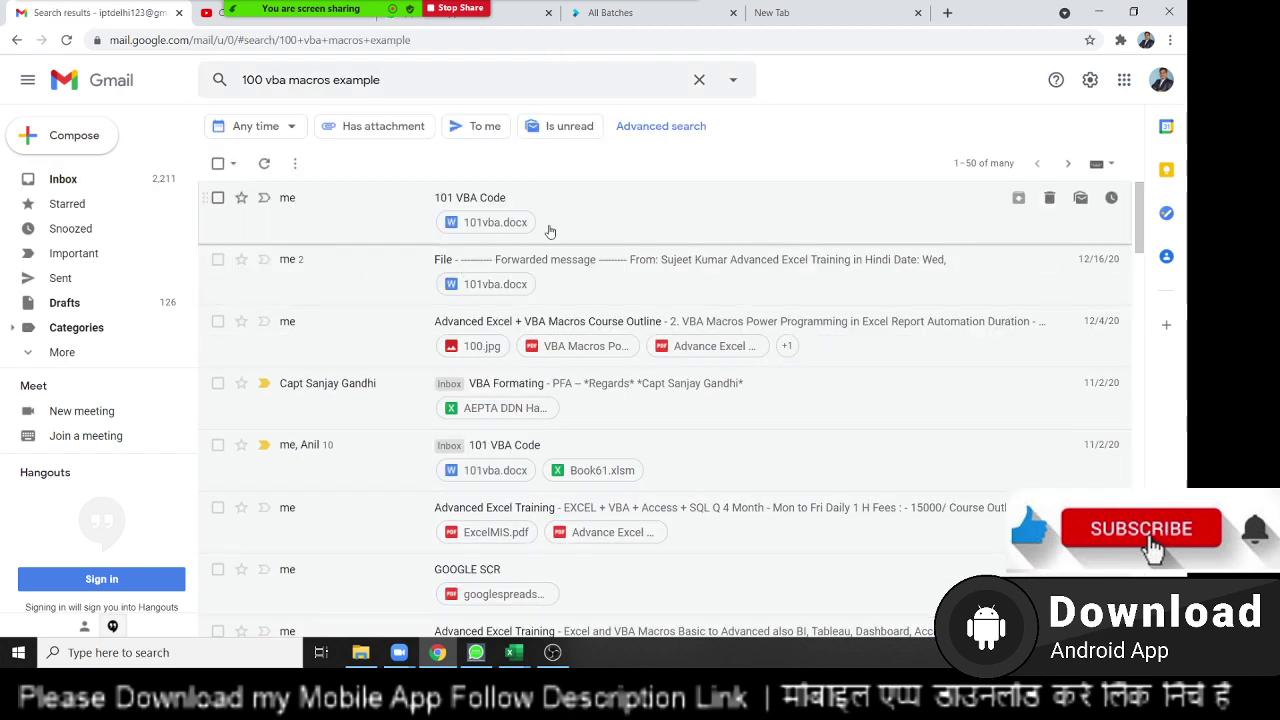
{"action": "left_click", "coordinate": [549, 231]}
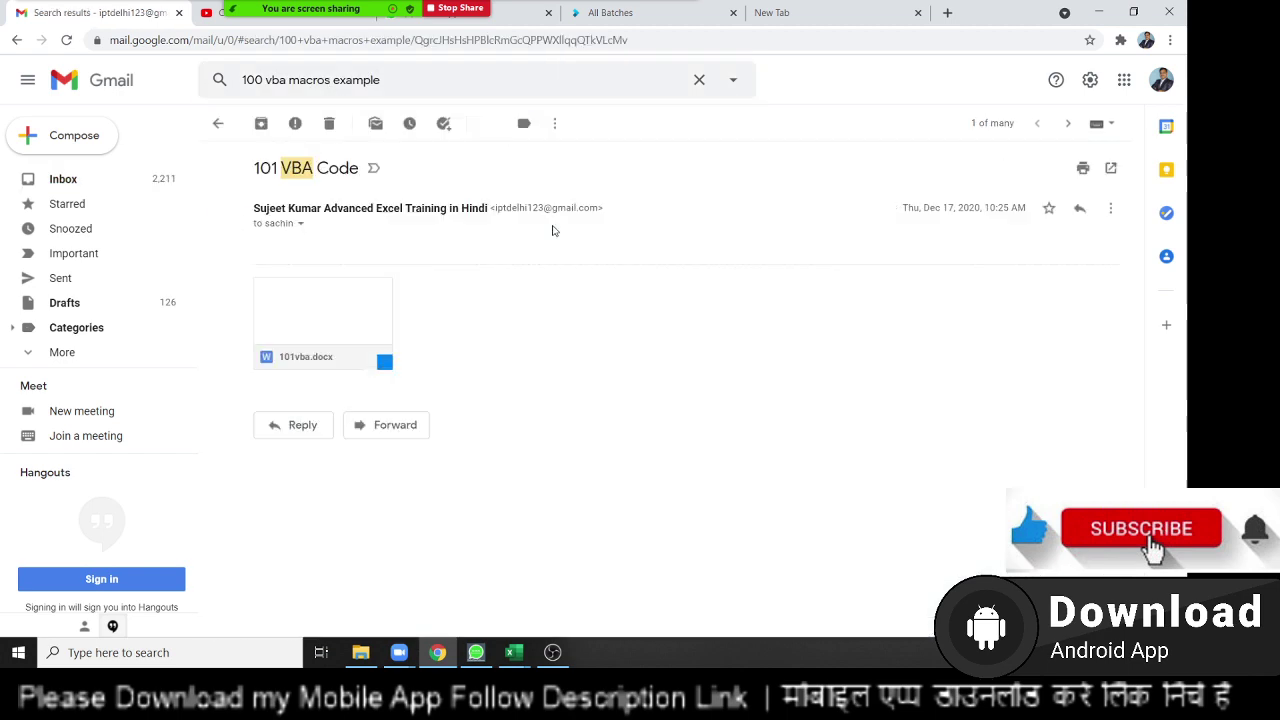
Step: Forward the '101 VBA Code' message and delete the quoted forwarded-message header
{"action": "left_click", "coordinate": [409, 424]}
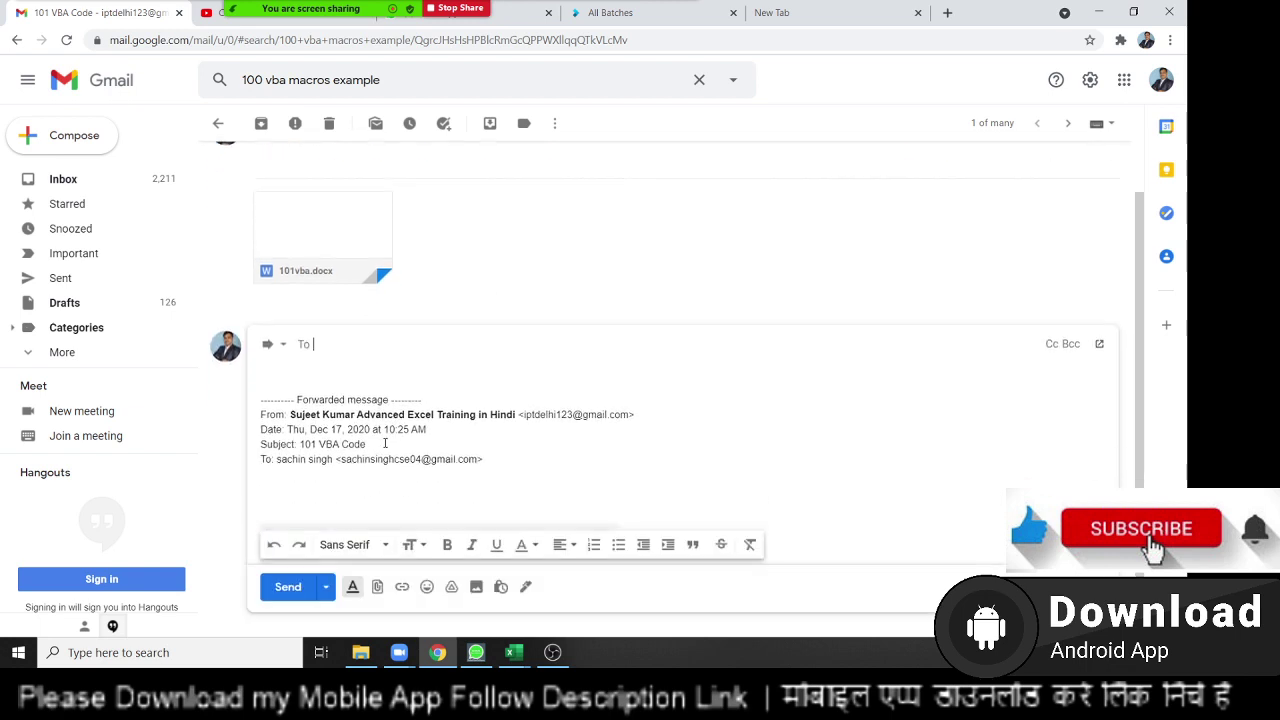
{"action": "left_click_drag", "start_coordinate": [486, 409], "coordinate": [248, 353]}
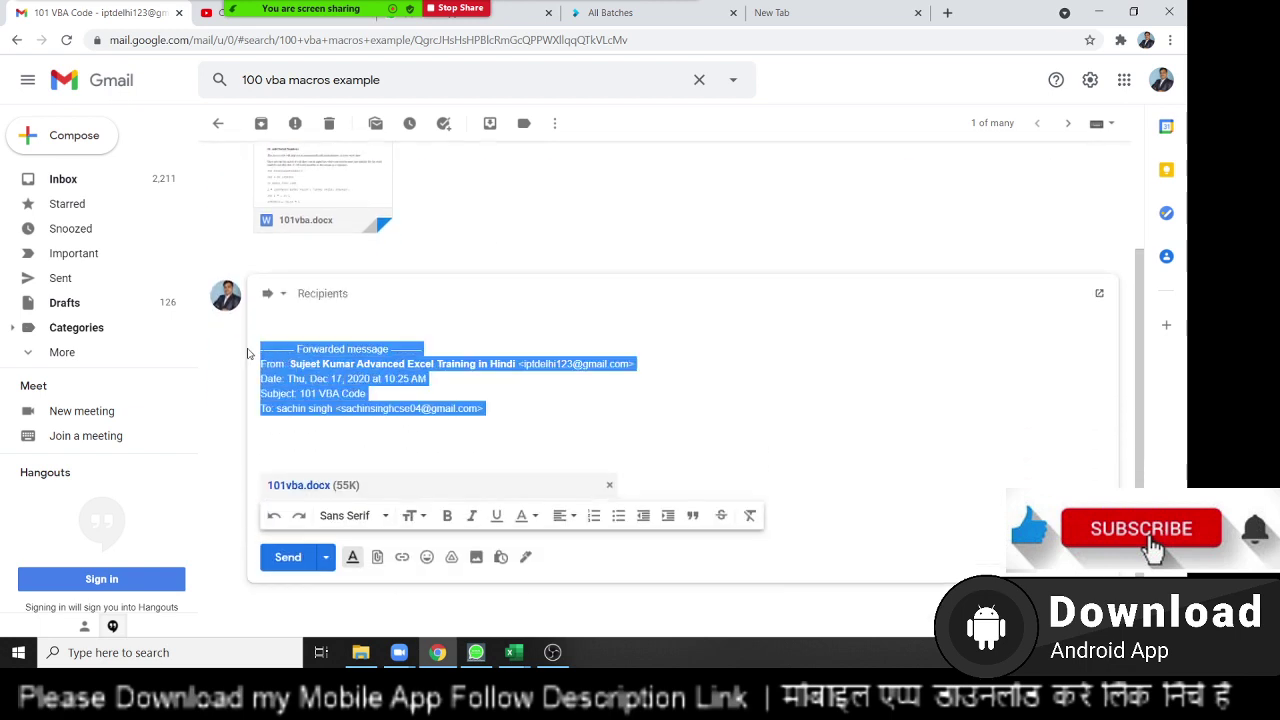
{"action": "key", "text": "BackSpace"}
Step: Address the forward to a suggested contact, send it, and show the desktop
{"action": "left_click", "coordinate": [353, 364]}
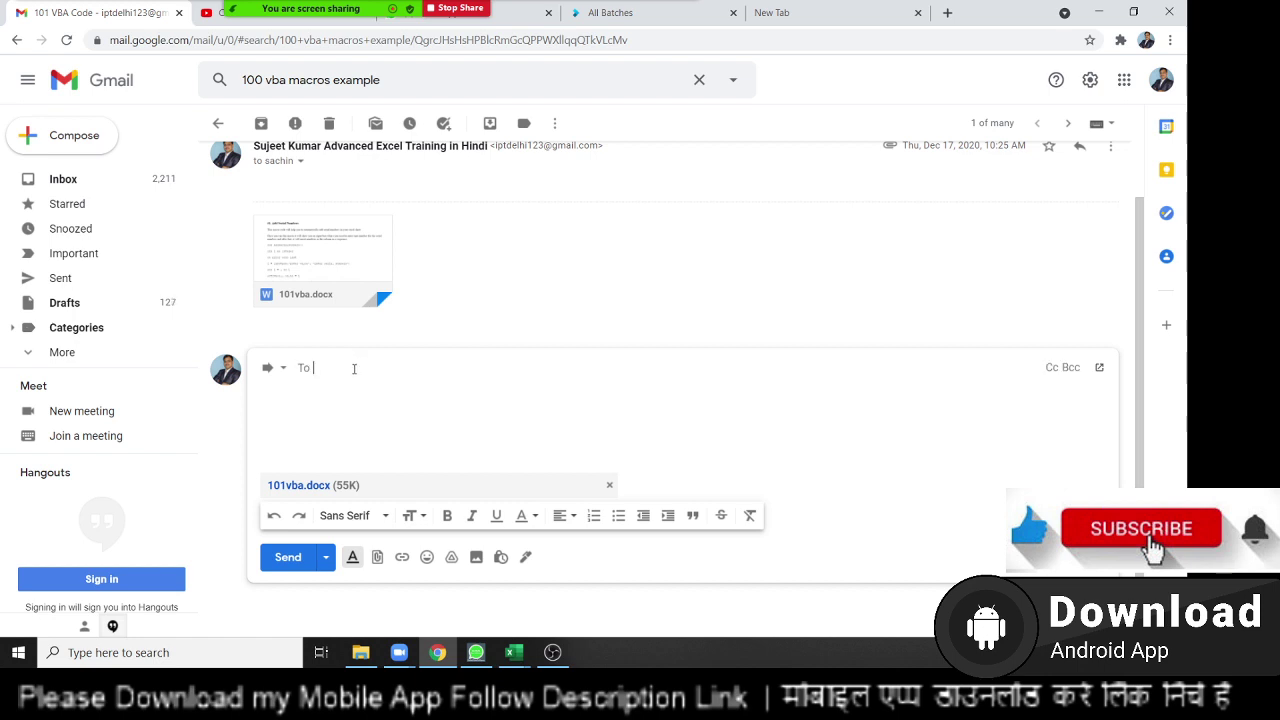
{"action": "type", "text": "f"}
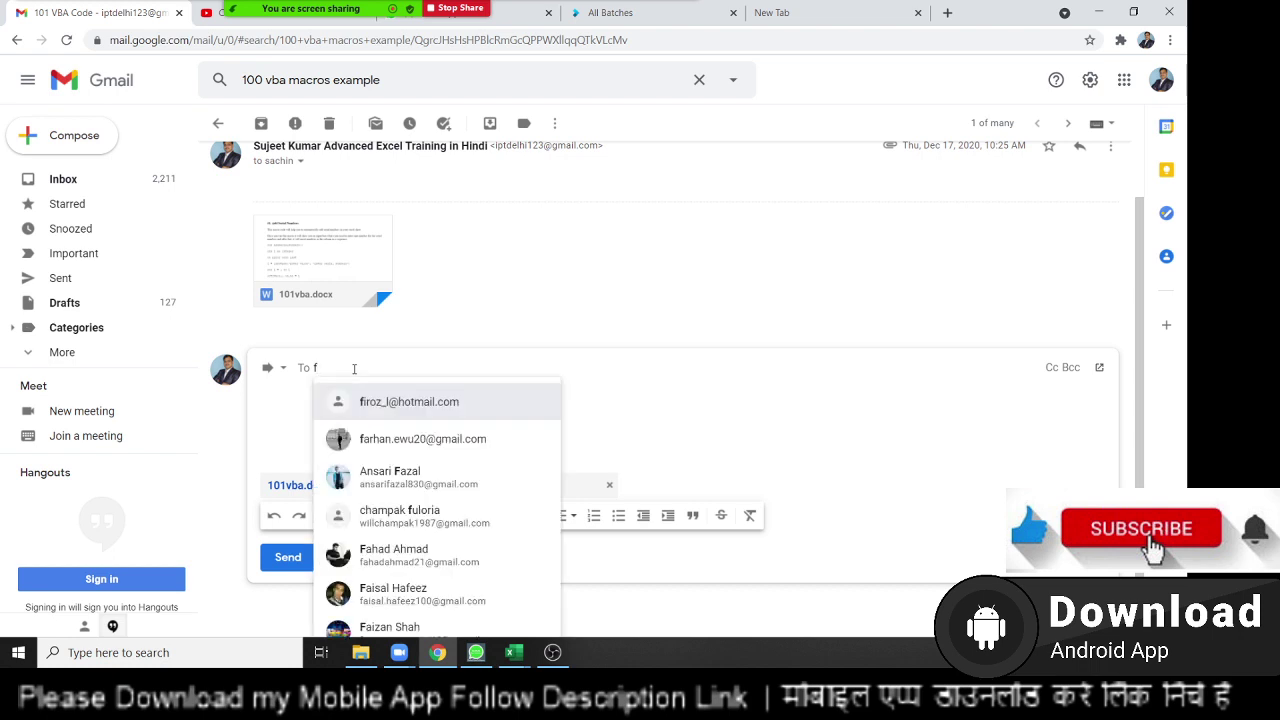
{"action": "key", "text": "BackSpace"}
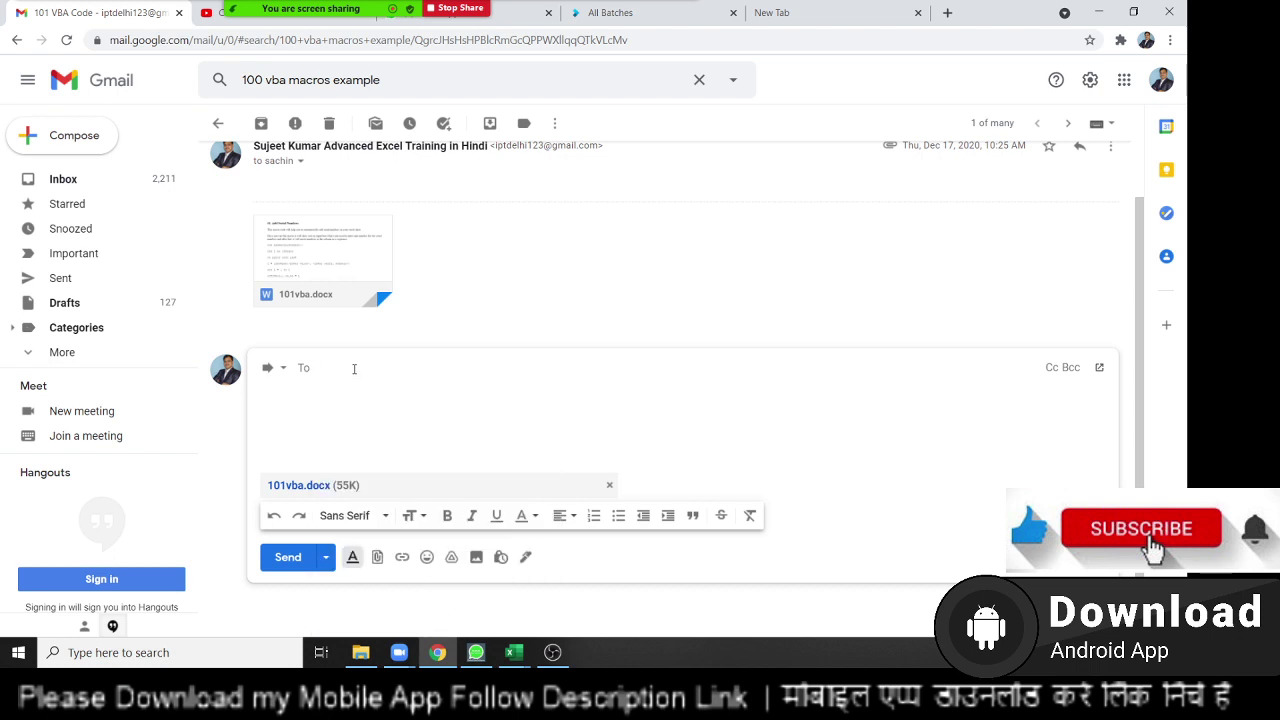
{"action": "type", "text": "sud"}
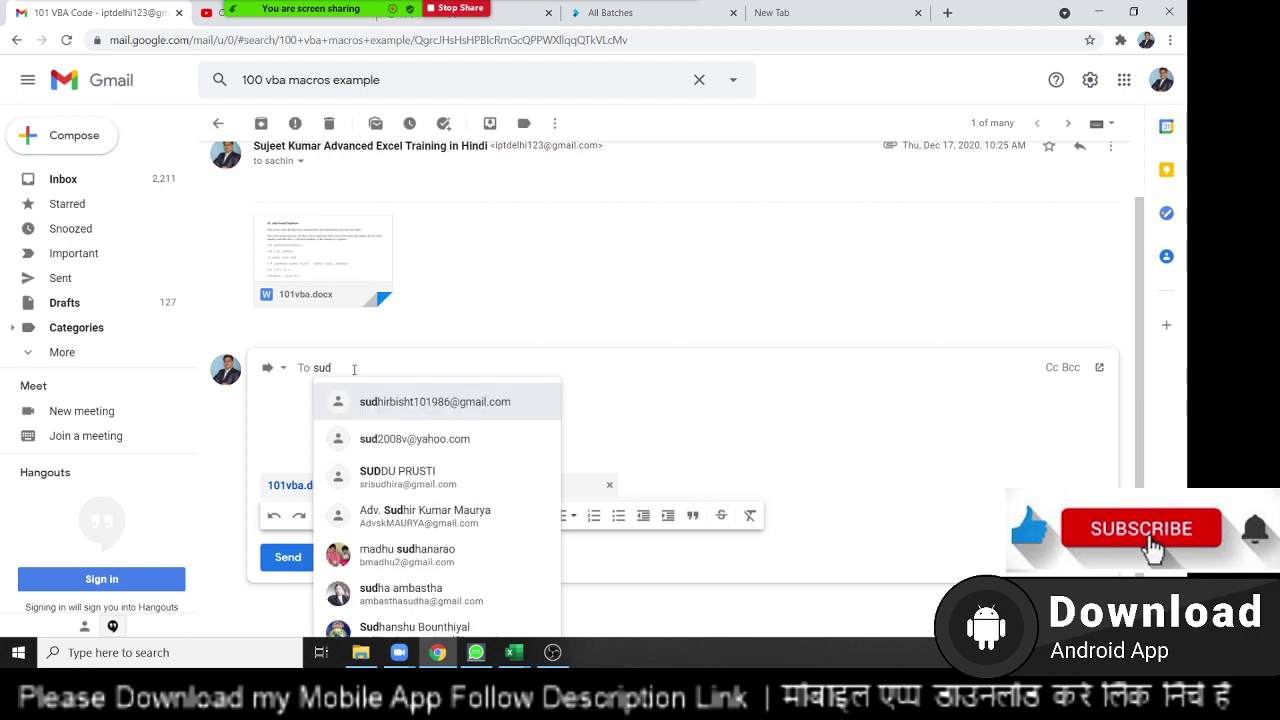
{"action": "key", "text": "Down"}
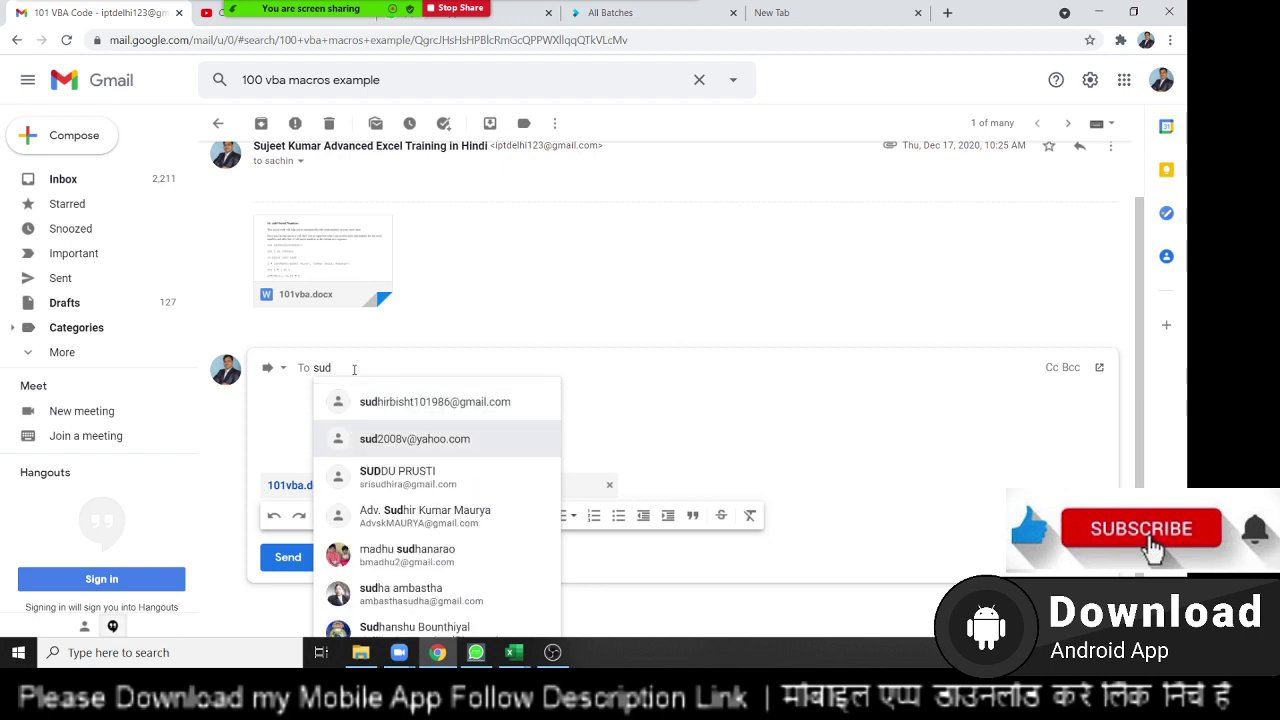
{"action": "key", "text": "Return"}
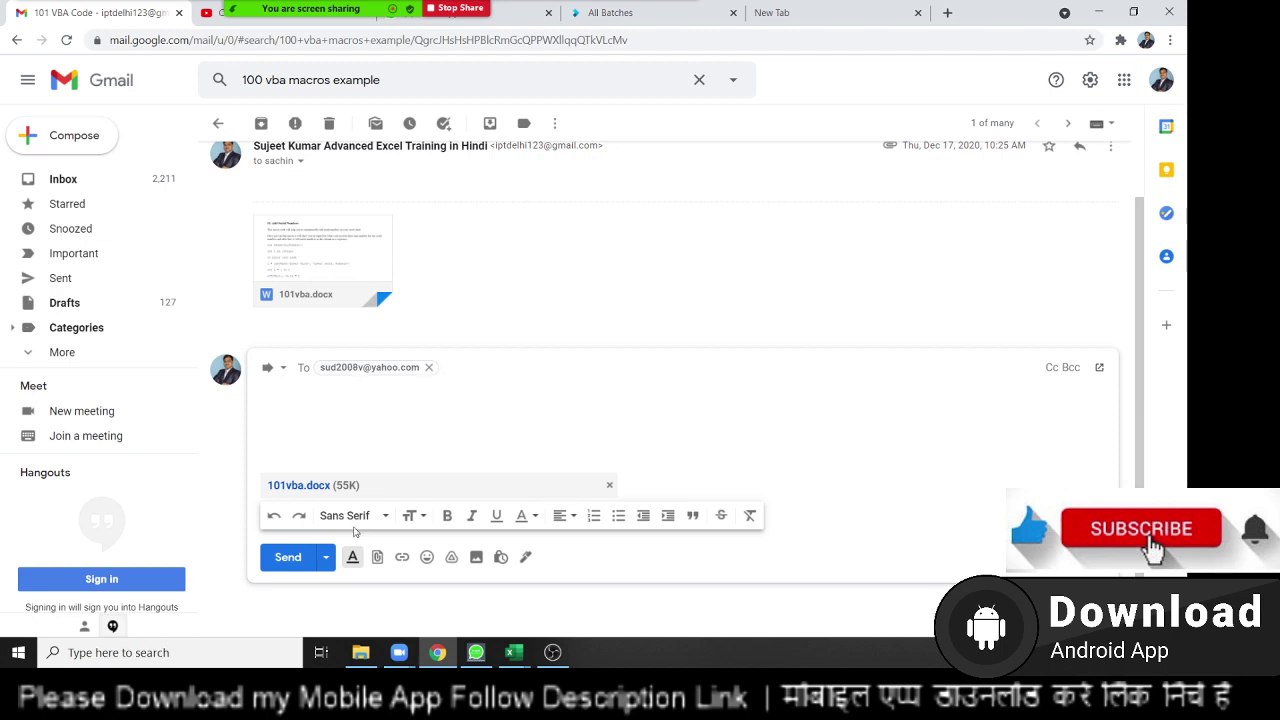
{"action": "left_click", "coordinate": [288, 557]}
{"action": "mouse_move", "coordinate": [322, 590]}
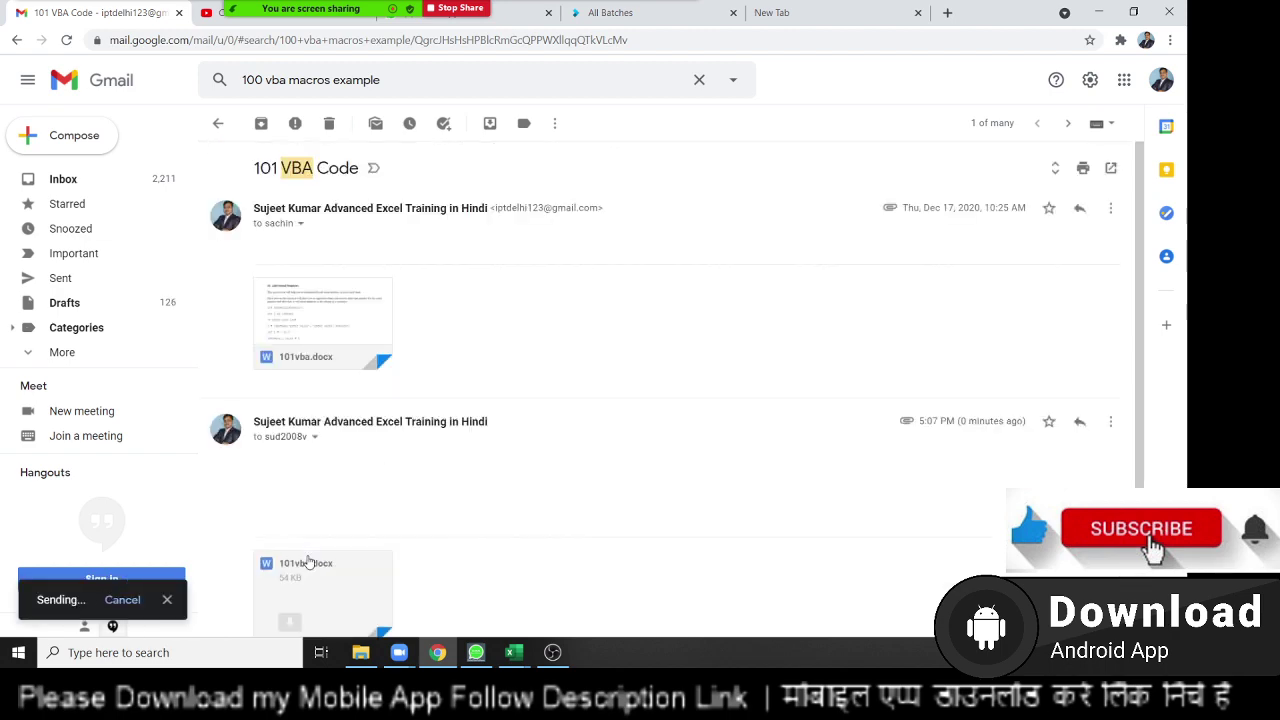
{"action": "key", "text": "super+d"}
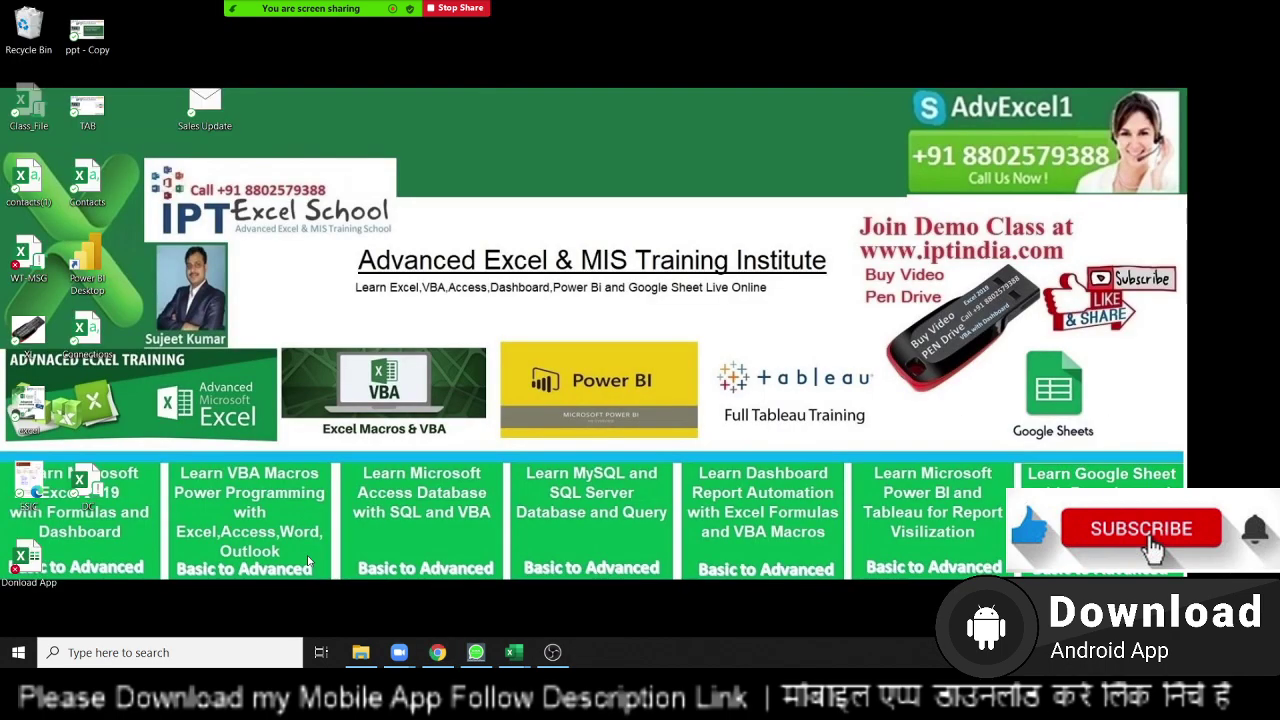